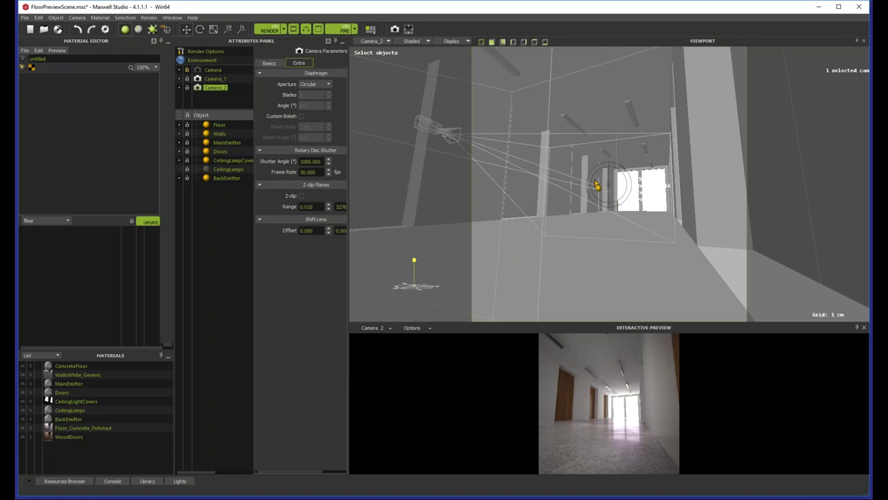
Step: Switch the viewport from Camera_2 to the Perspective view and inspect the corridor model
left_click(373, 41)
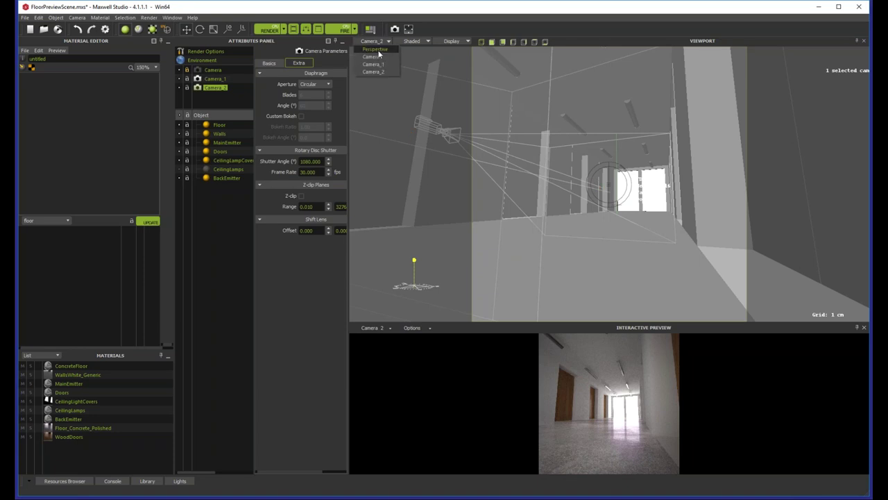
left_click(375, 50)
middle_click_drag(528, 195, 605, 153)
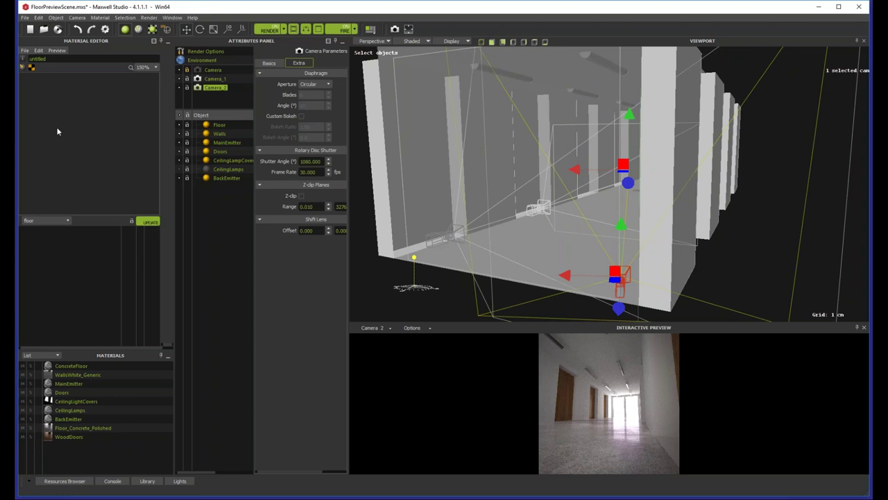
middle_click_drag(573, 179, 628, 122)
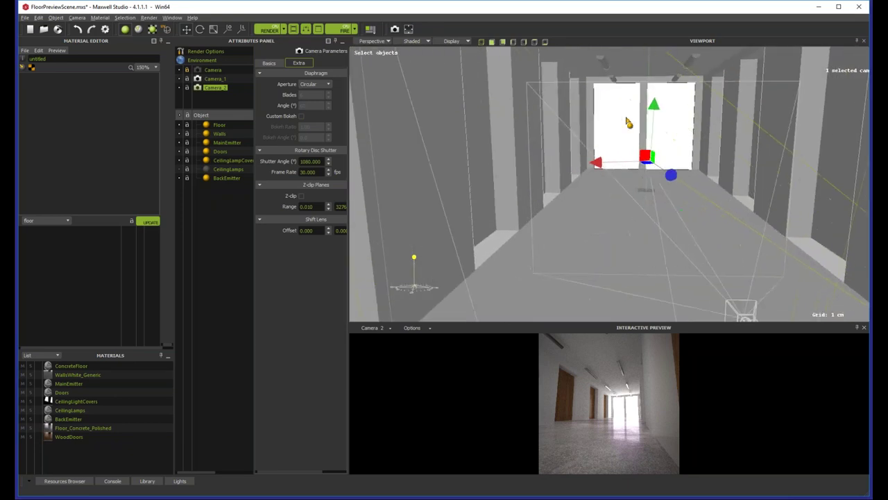
left_click(62, 221)
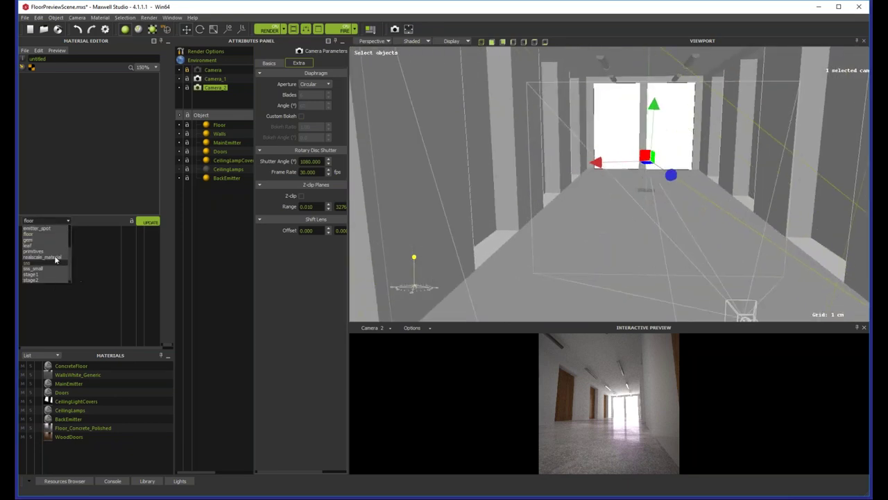
left_click(93, 145)
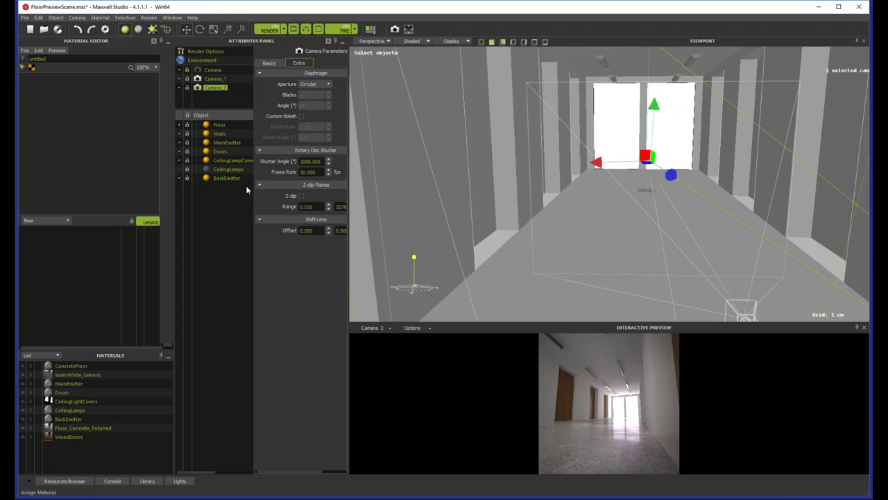
left_click(576, 233)
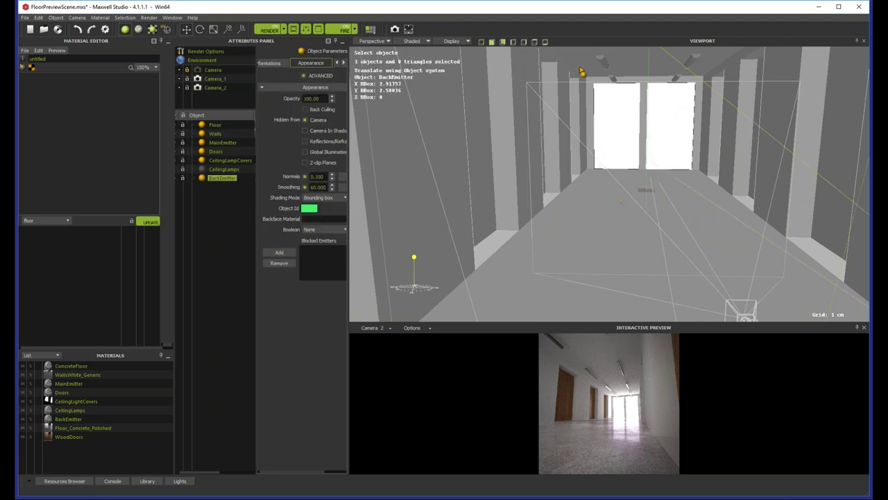
left_click_drag(680, 182, 664, 257, "alt")
left_click(637, 270)
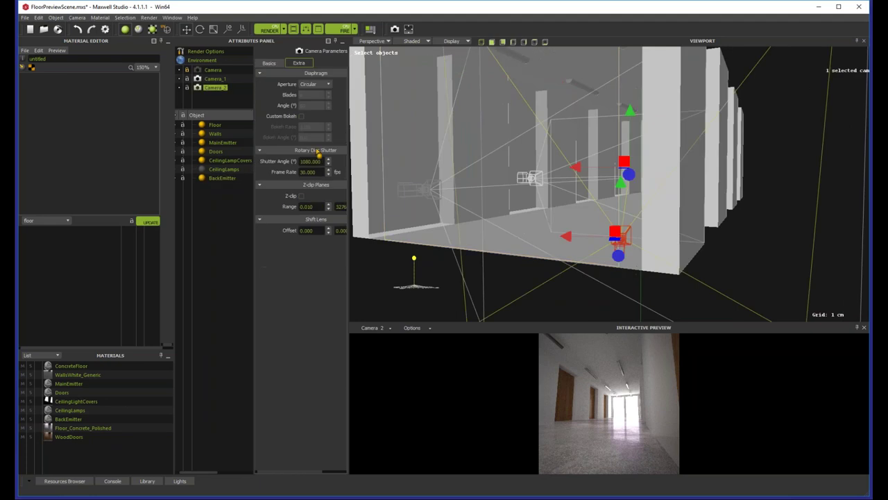
Step: Select the Walls object and widen the object list and its parameters so the material assignments are readable
left_click(216, 133)
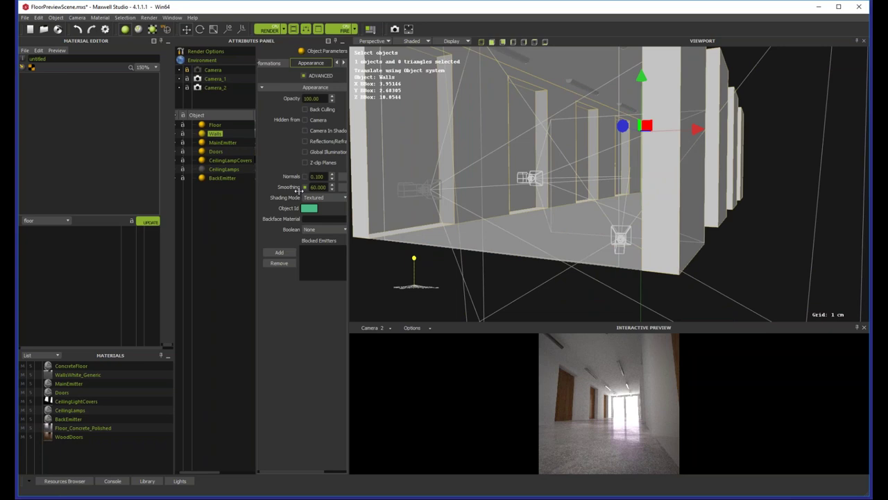
left_click_drag(349, 208, 478, 208)
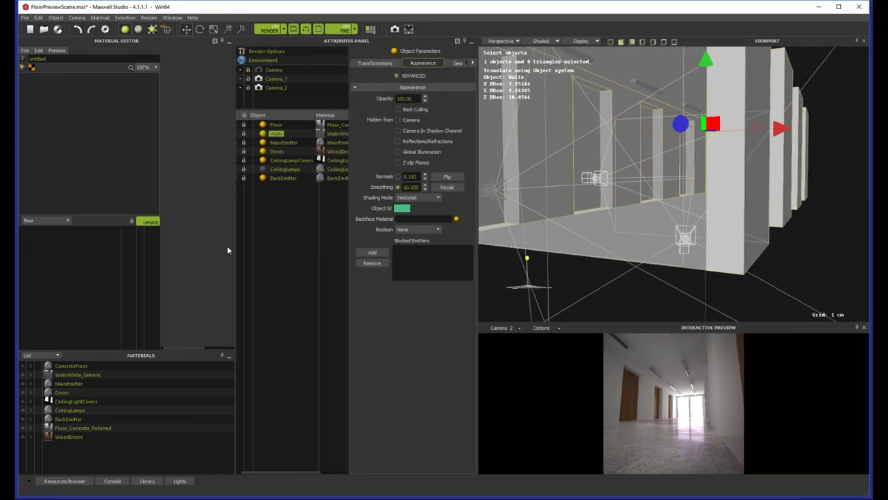
left_click_drag(349, 230, 386, 231)
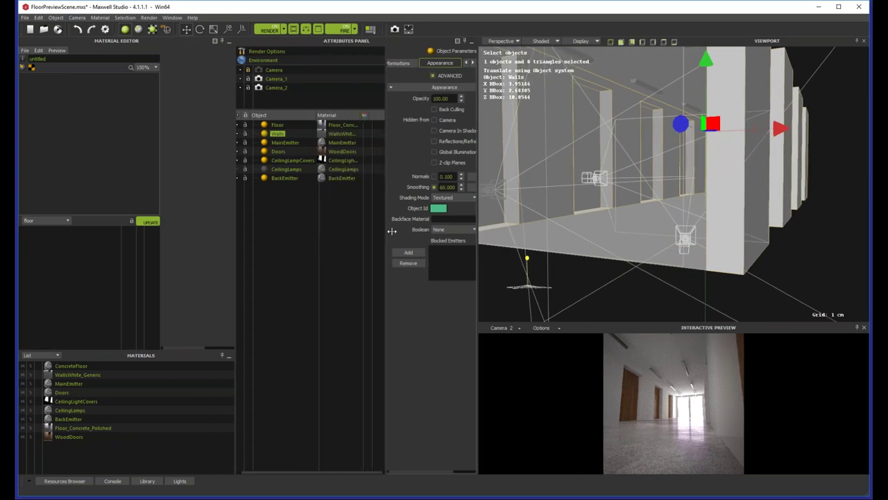
left_click_drag(477, 246, 535, 244)
left_click_drag(433, 198, 405, 199)
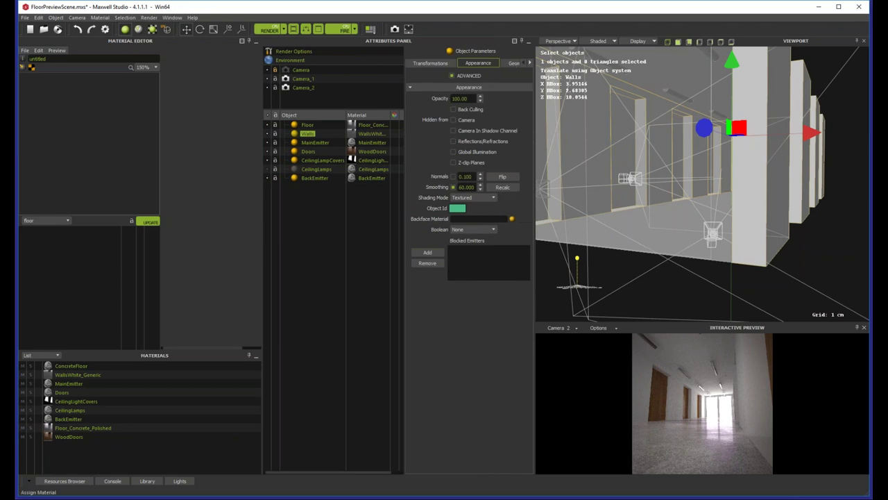
Step: Select the Floor object and create a custom material named preview
left_click(306, 125)
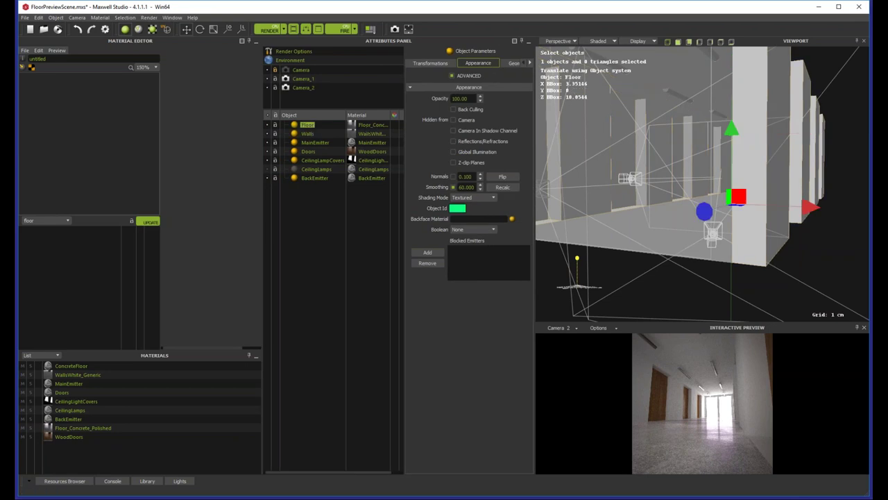
right_click(71, 452)
mouse_move(114, 304)
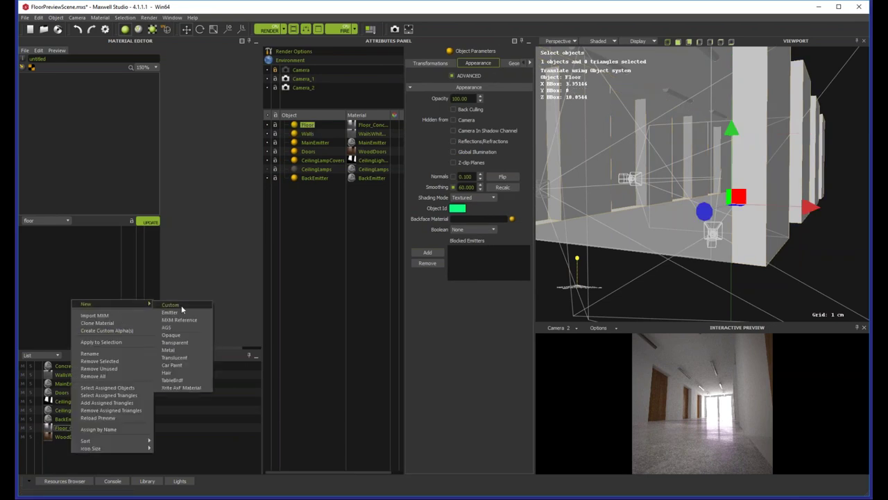
left_click(173, 307)
key("BackSpace")
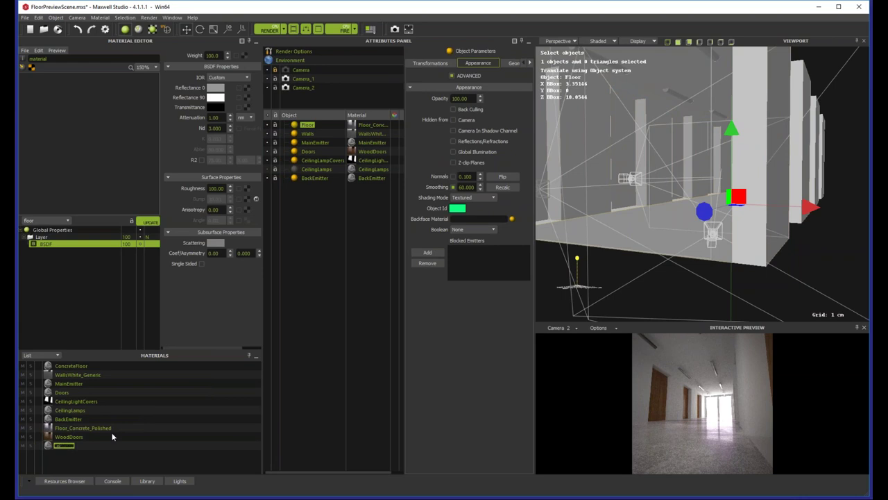
type("preview")
key("Return")
Step: Assign the preview material to the Floor object and choose floor as the material preview scene
left_click_drag(60, 448, 366, 125)
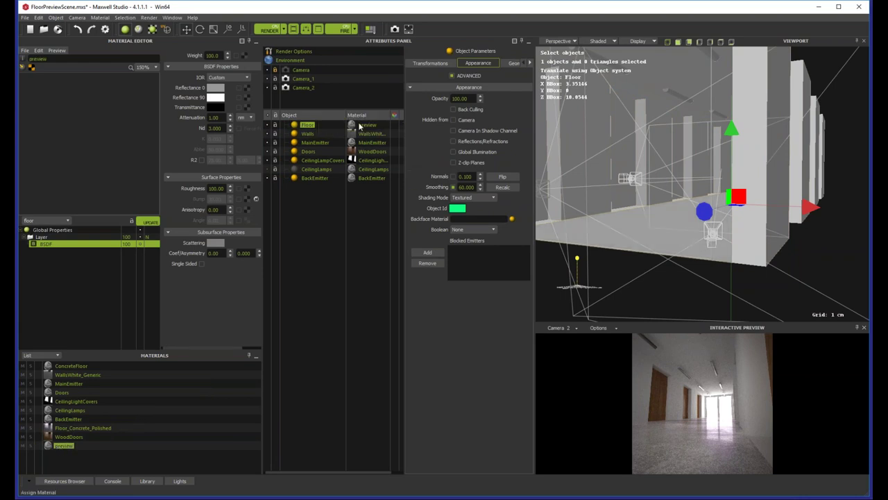
left_click(56, 221)
left_click_drag(71, 262, 72, 215)
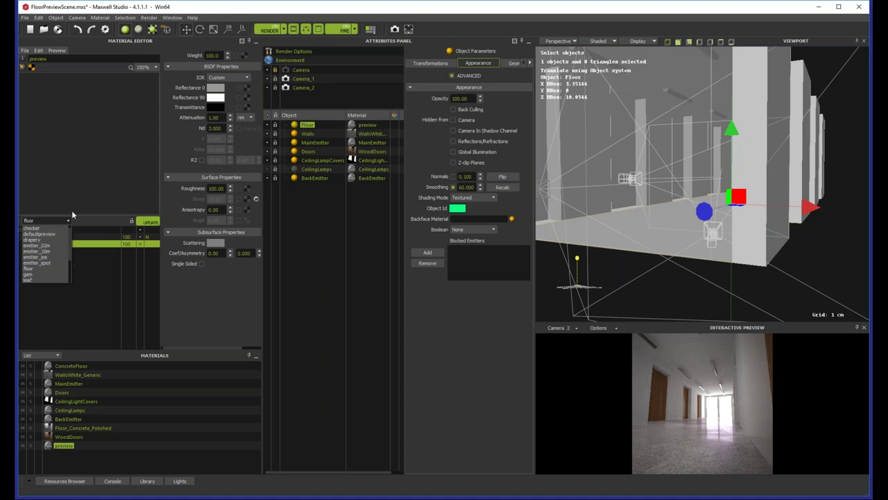
left_click(28, 268)
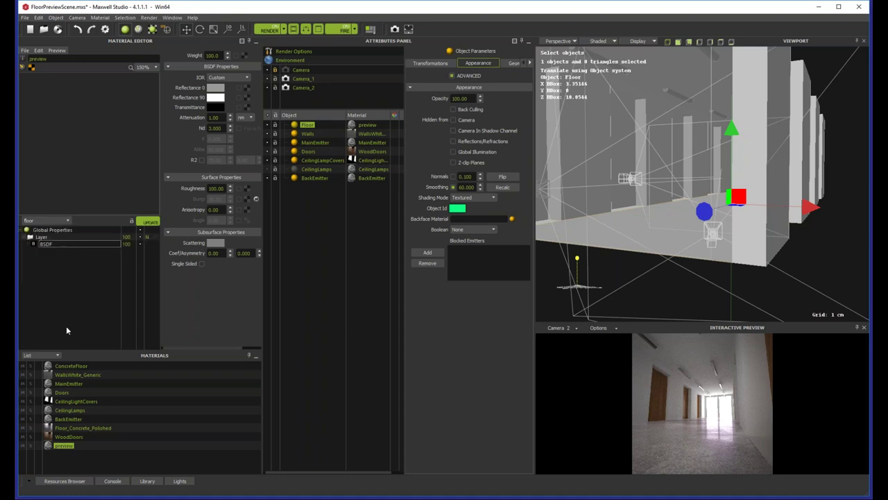
left_click_drag(367, 125, 368, 125)
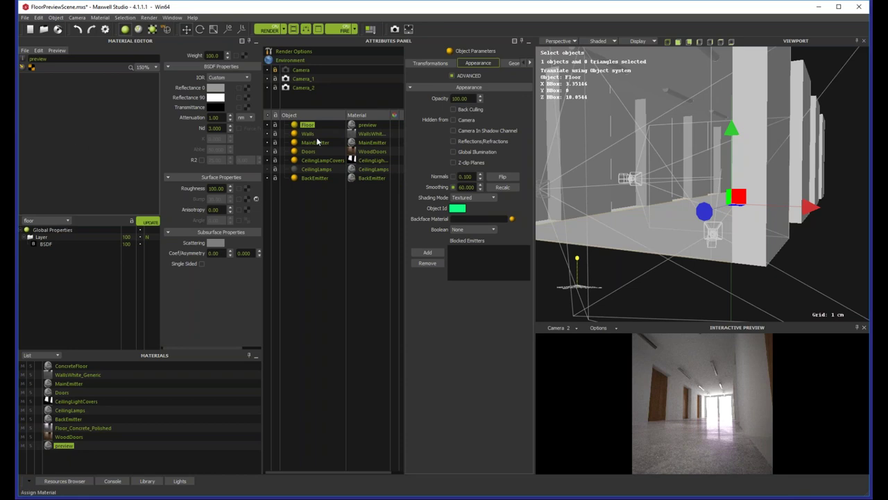
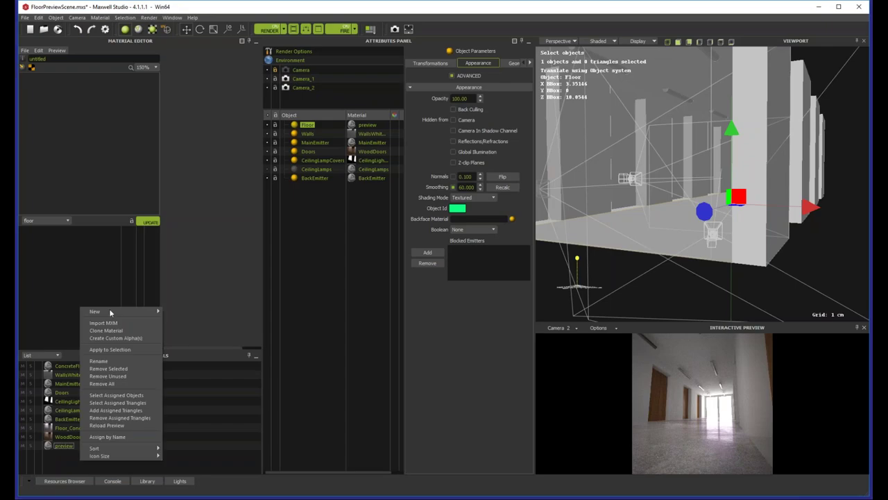
Step: Create another custom material named FloorConcrete
mouse_move(116, 308)
left_click(179, 312)
type("floor_material")
key("Return")
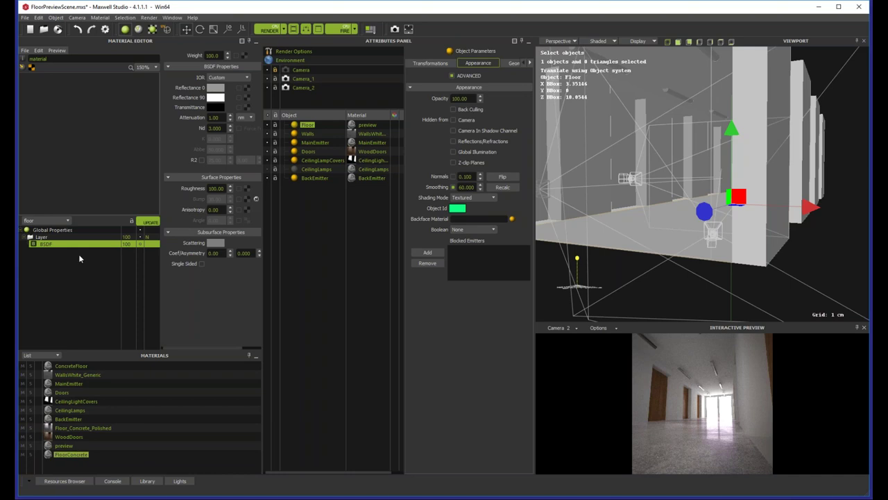
Step: Map the concrete floor diffuse JPG onto Reflectance 0 of FloorConcrete's BSDF and refresh the material preview
left_click(239, 98)
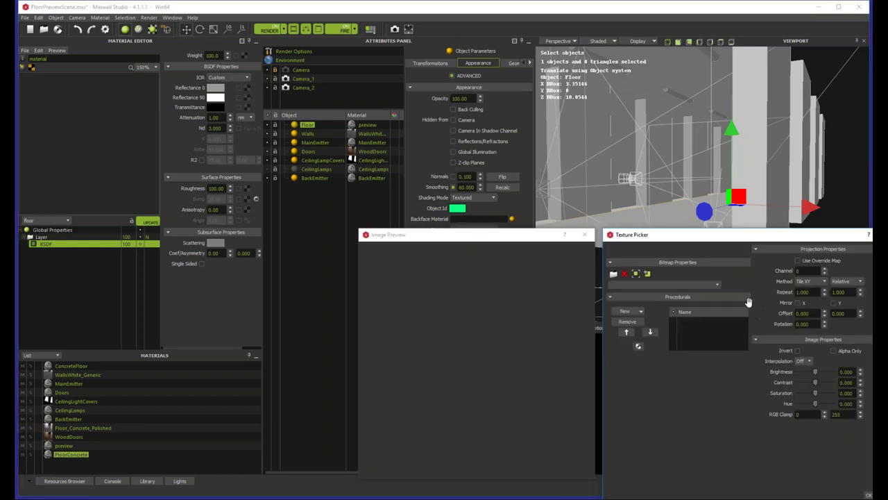
left_click(717, 285)
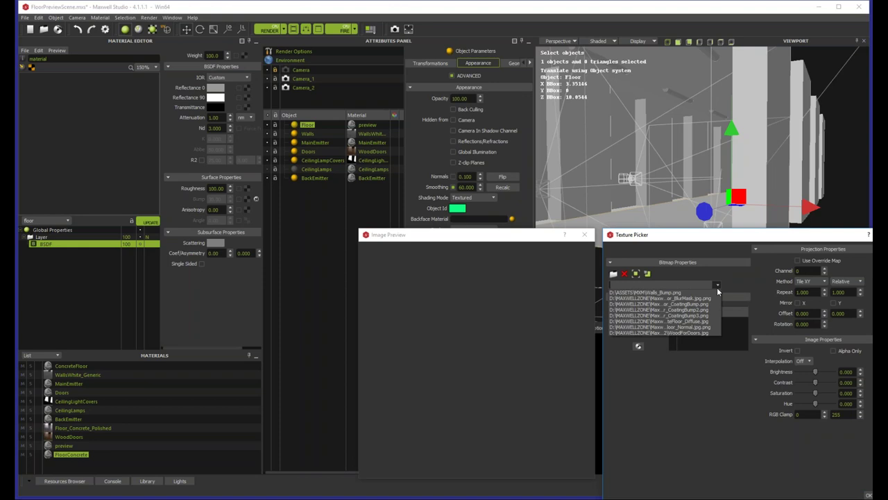
left_click(699, 321)
key("Escape")
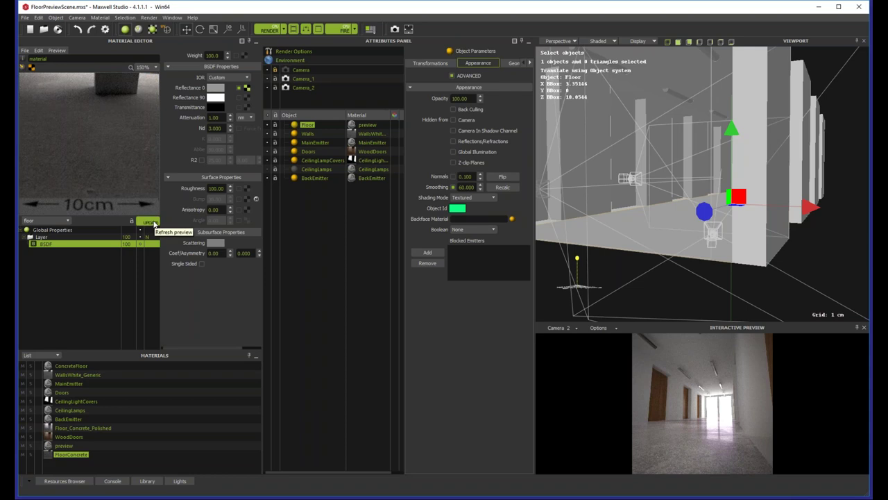
Step: Add a second layer above FloorConcrete's base layer and set its blending to Additive
left_click(66, 239)
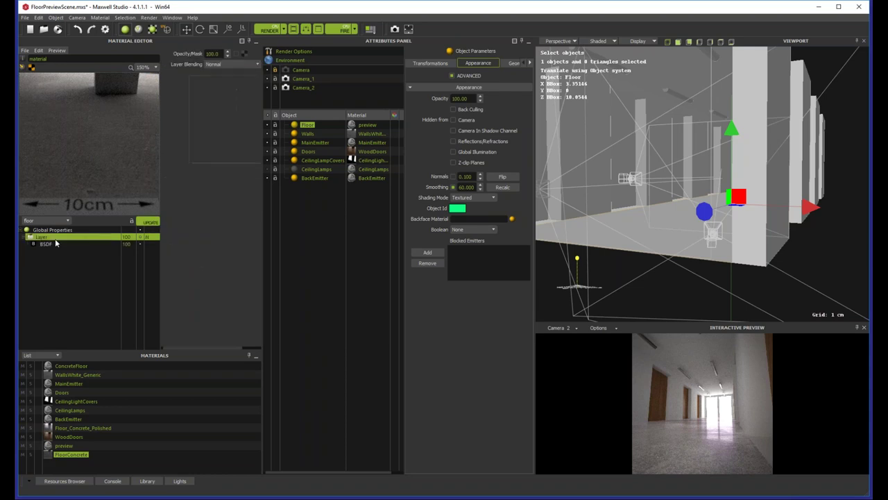
right_click(57, 239)
left_click(79, 244)
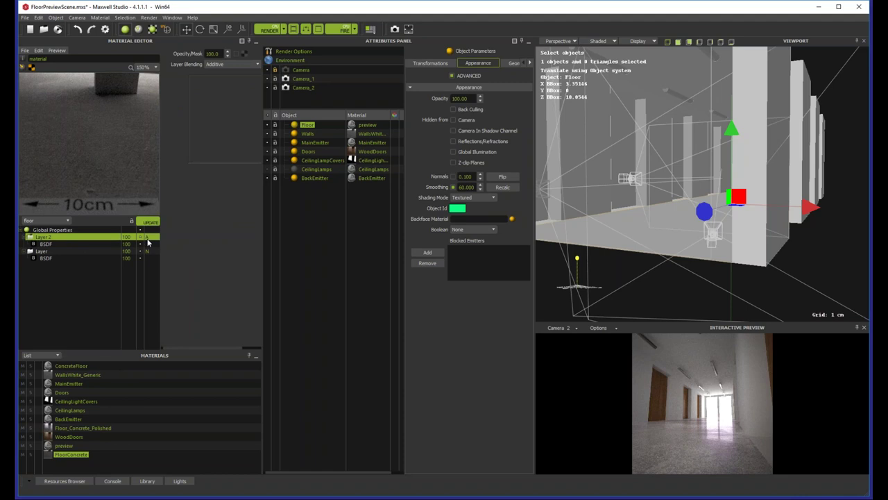
Step: Add two extra BSDFs to FloorConcrete's base layer above the textured one
left_click(37, 260)
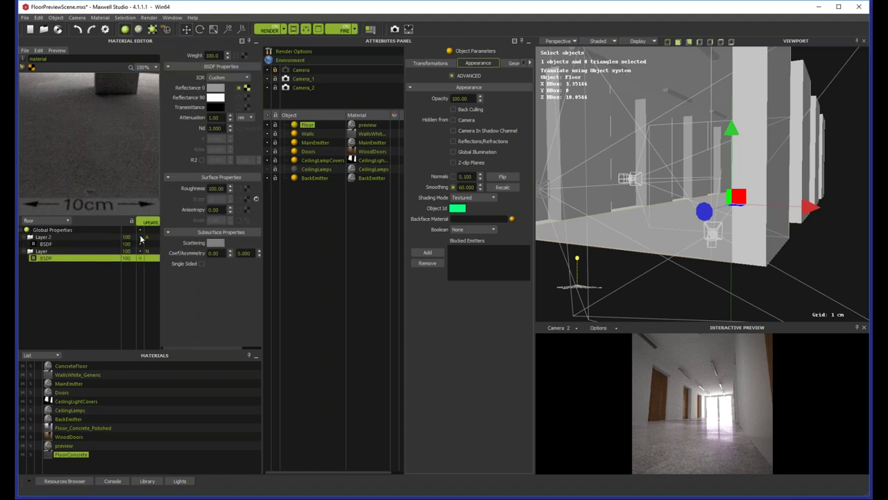
right_click(58, 260)
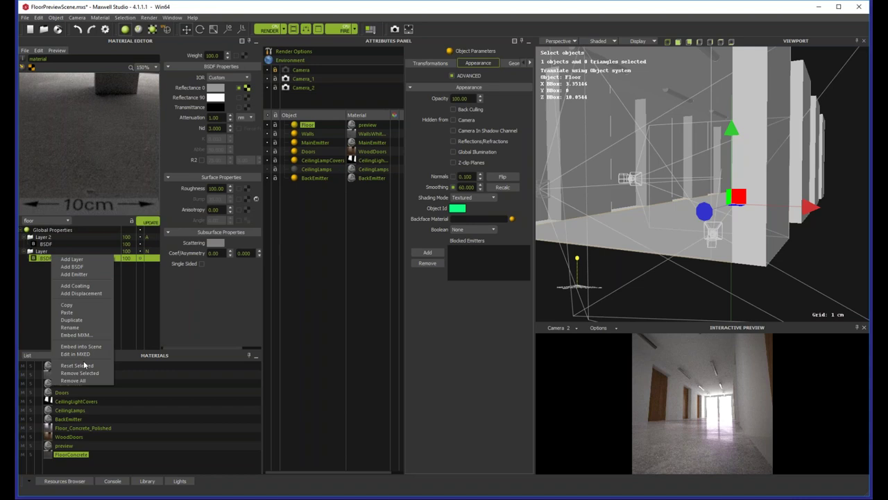
left_click(66, 267)
right_click(48, 269)
left_click(55, 272)
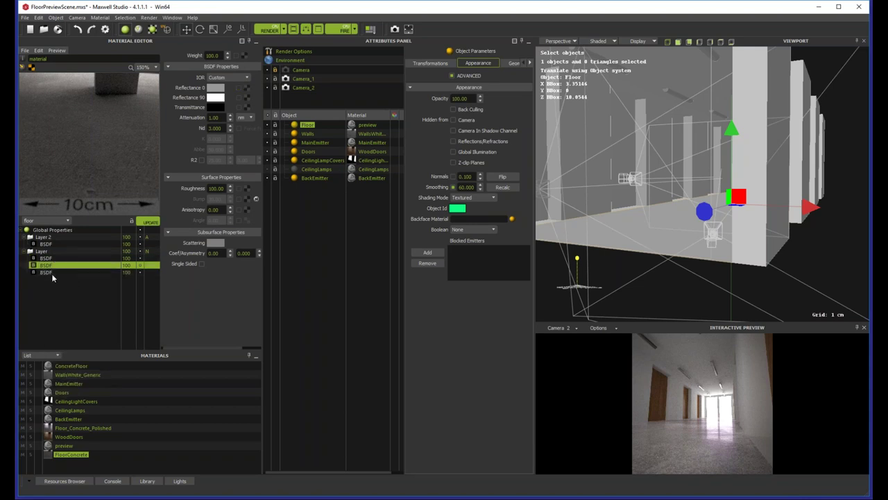
right_click(69, 265)
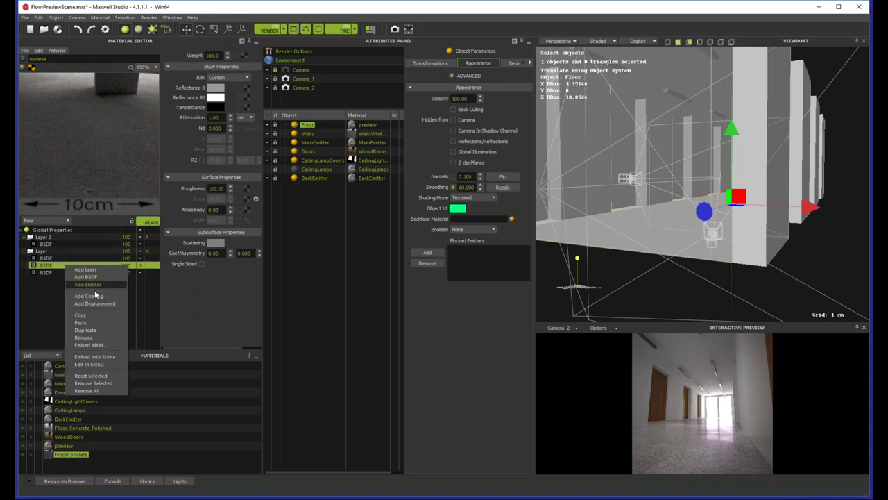
left_click(44, 265)
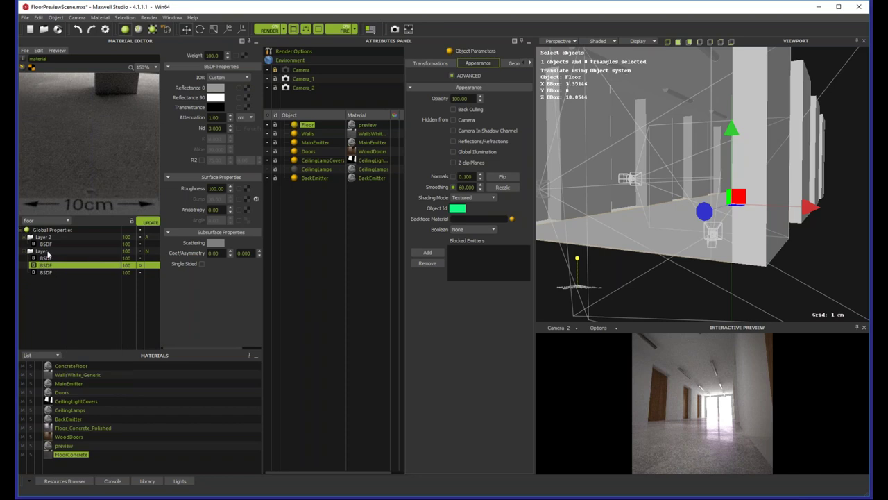
Step: Delete the two extra BSDFs from FloorConcrete's base layer
left_click(57, 257)
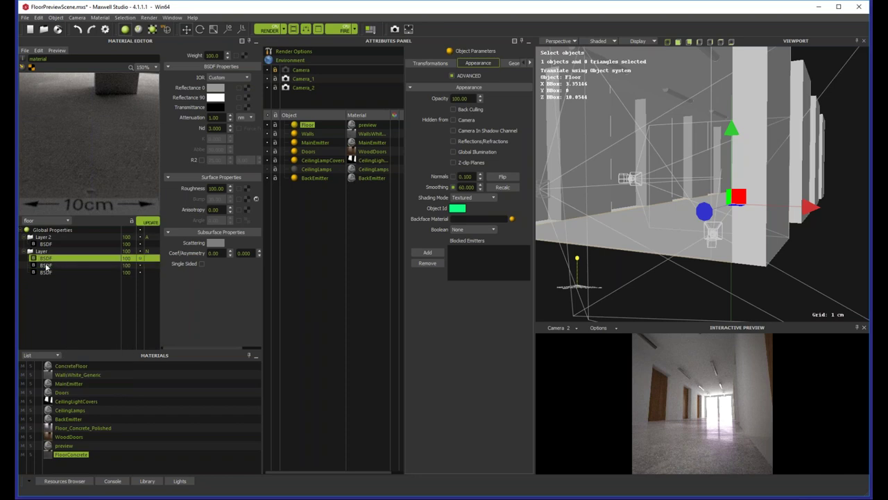
key("Delete")
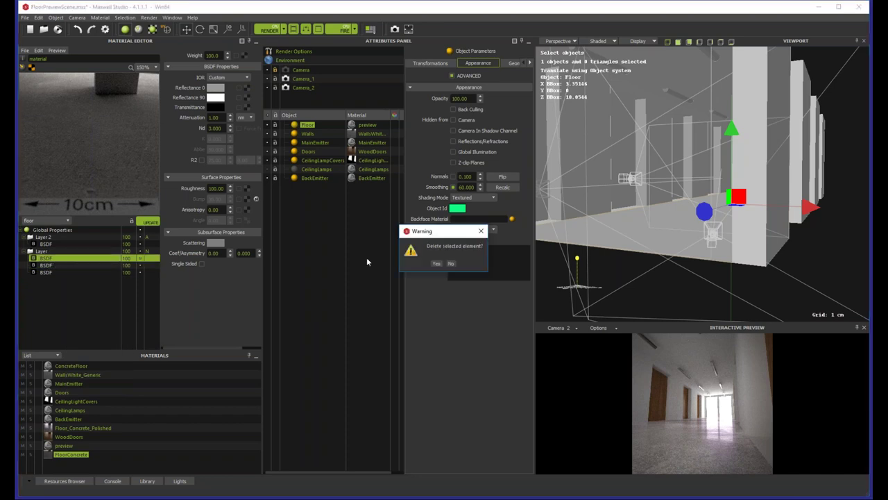
left_click(436, 264)
left_click(56, 258)
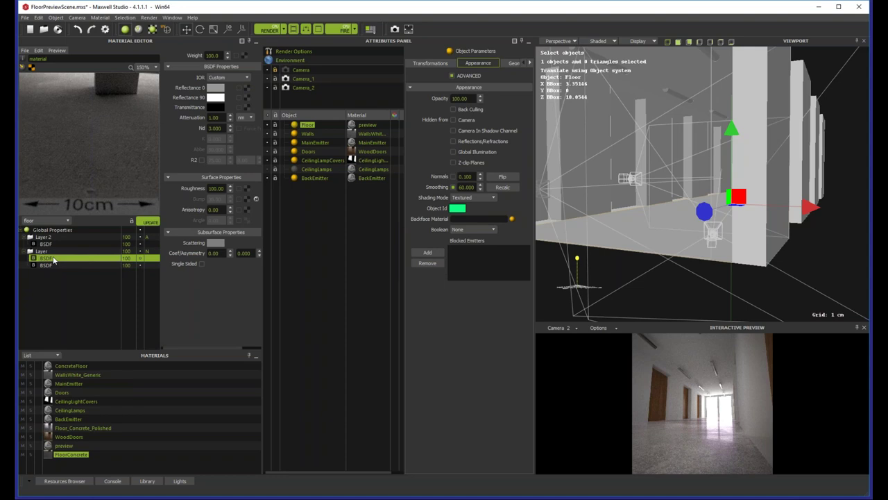
key("Delete")
left_click(436, 264)
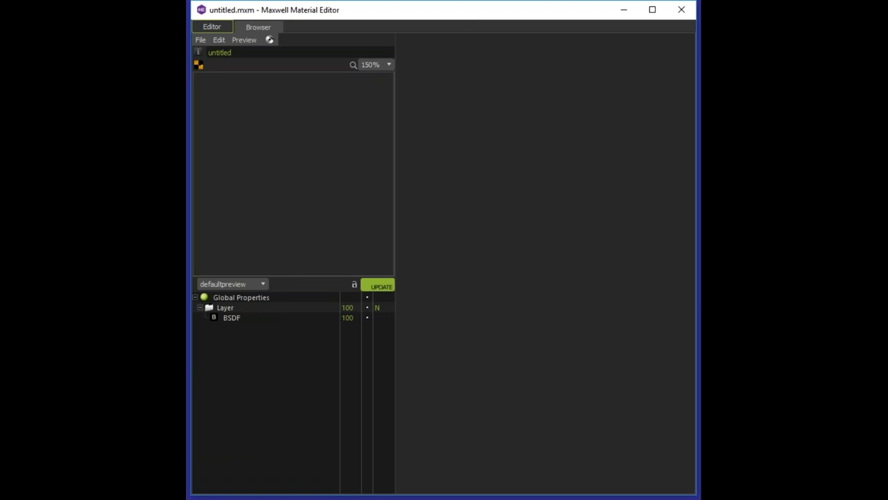
Step: In Maxwell Material Editor, render the untitled material's preview with the defaultpreview scene
left_click(270, 185)
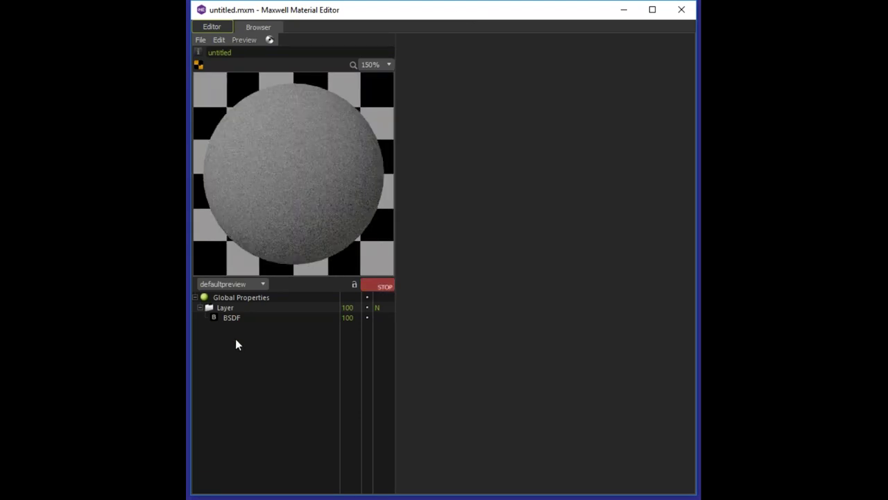
Step: Switch the material preview scene to stage2 and render the preview
left_click(235, 287)
scroll(218, 366, "down", 3)
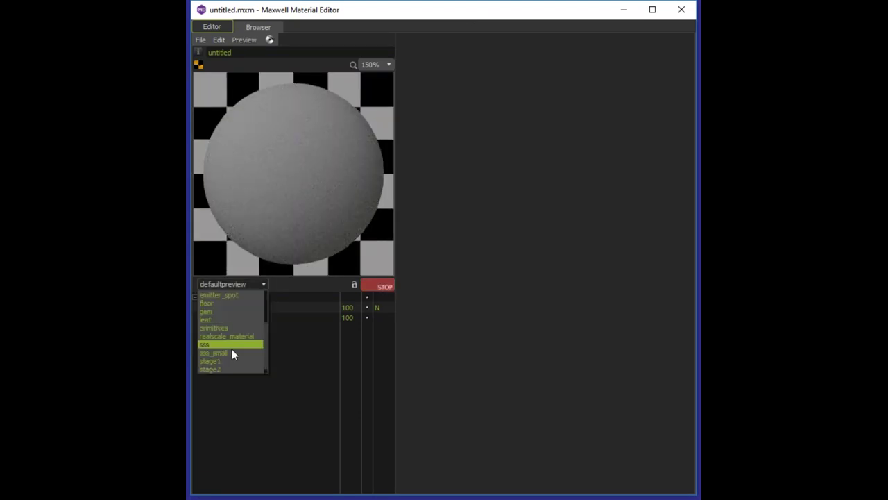
left_click(214, 368)
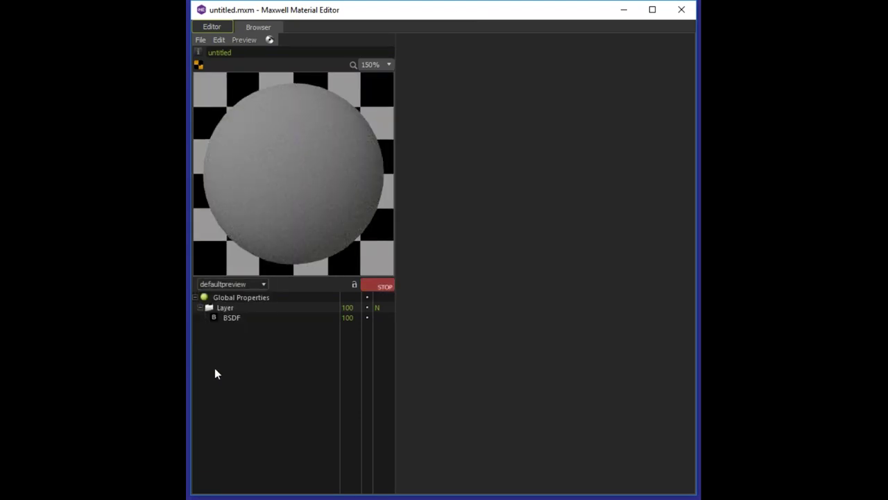
left_click(379, 286)
Step: Set the BSDF's Reflectance 0 colour to red
left_click(230, 318)
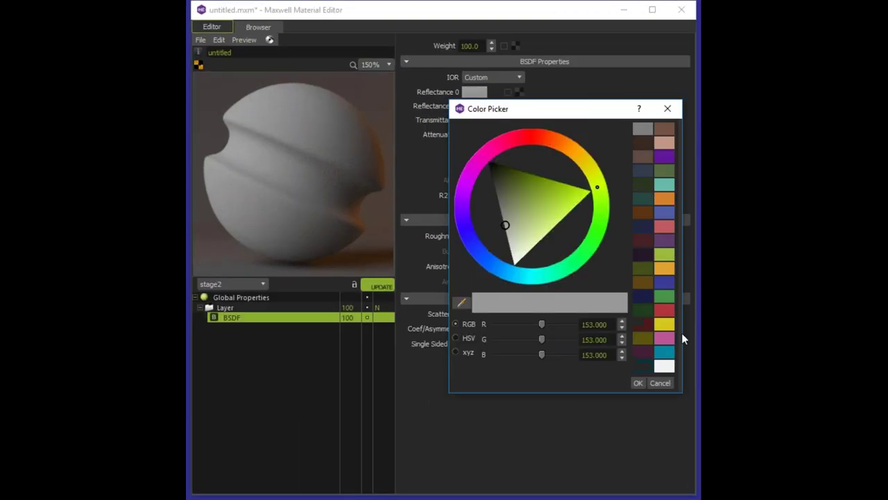
left_click(564, 266)
left_click(639, 383)
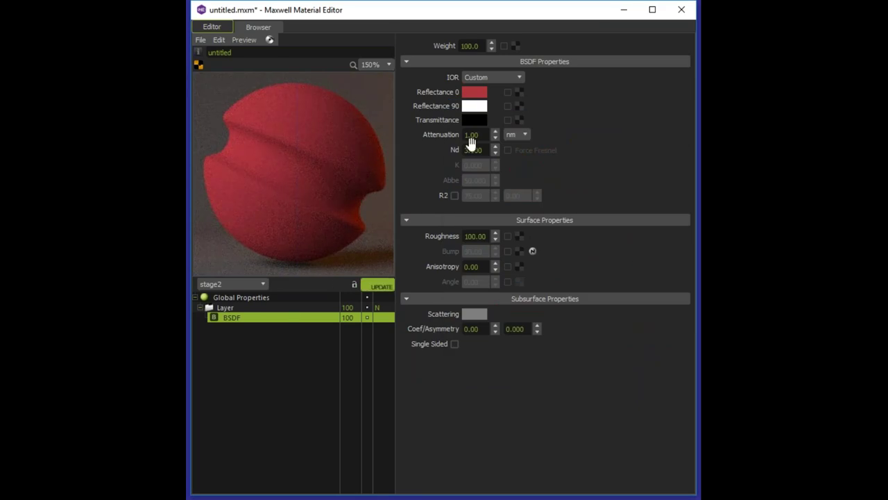
Step: Set the red BSDF's roughness to 2 and refresh the material preview
double_click(474, 236)
type("2")
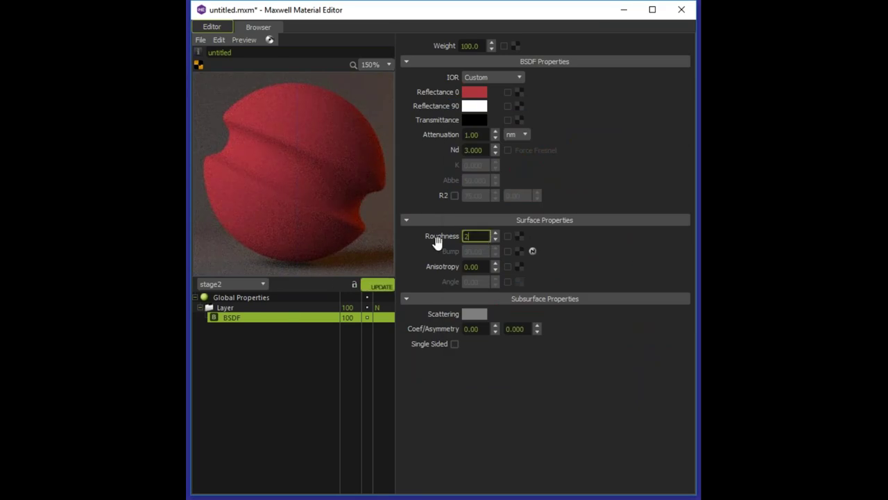
key("Return")
left_click(388, 283)
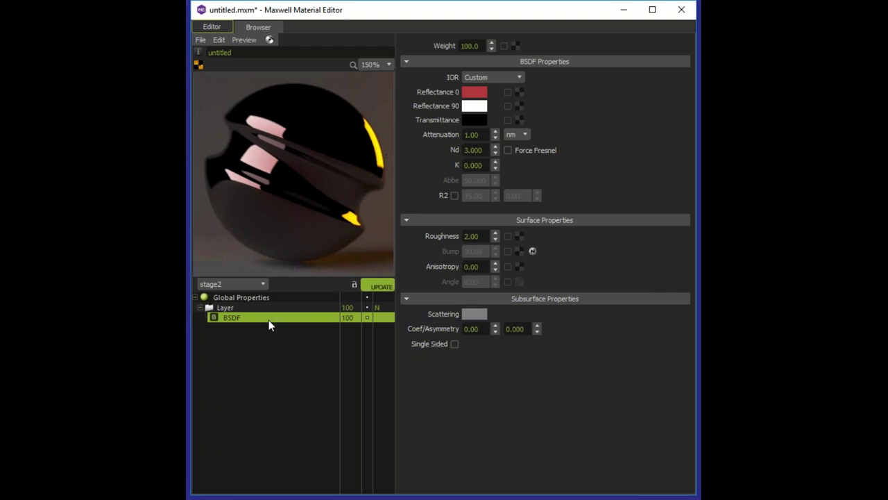
Step: Return the red BSDF's roughness to 100 and render the preview again
left_click(476, 236)
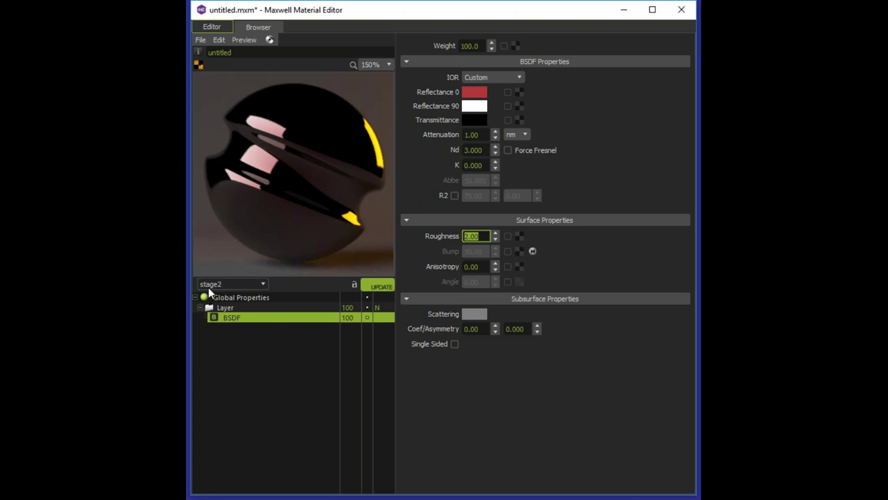
type("100")
key("Return")
left_click(378, 289)
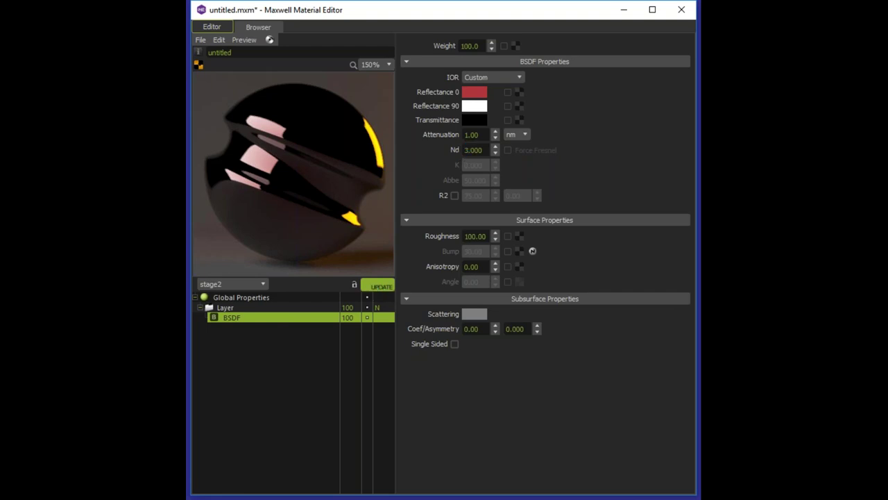
left_click(375, 286)
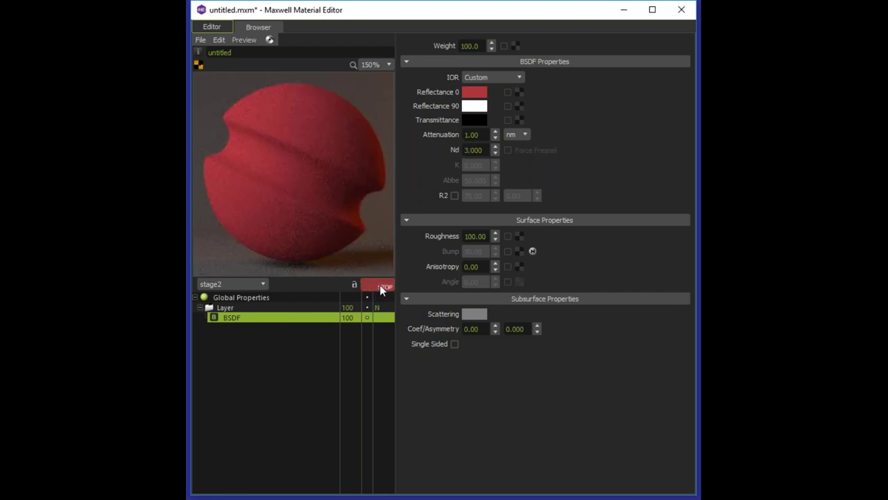
Step: Add a second BSDF above the red one and set its roughness to 2
right_click(265, 318)
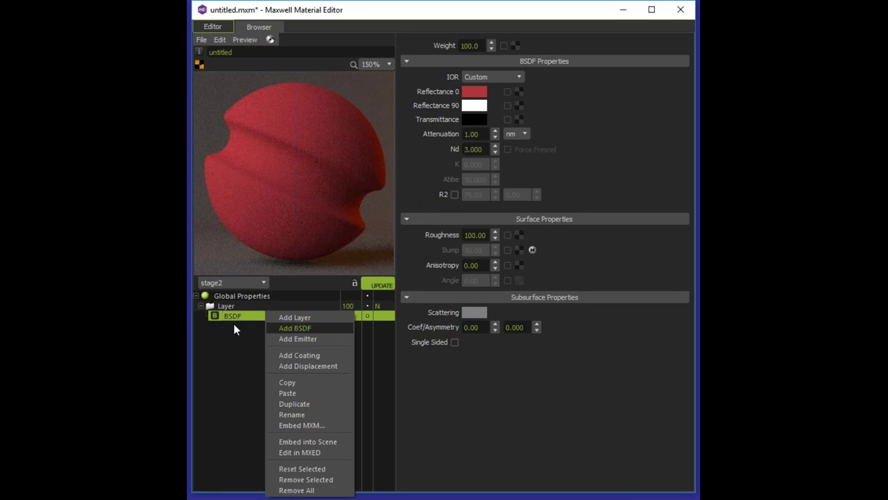
left_click(295, 327)
double_click(475, 236)
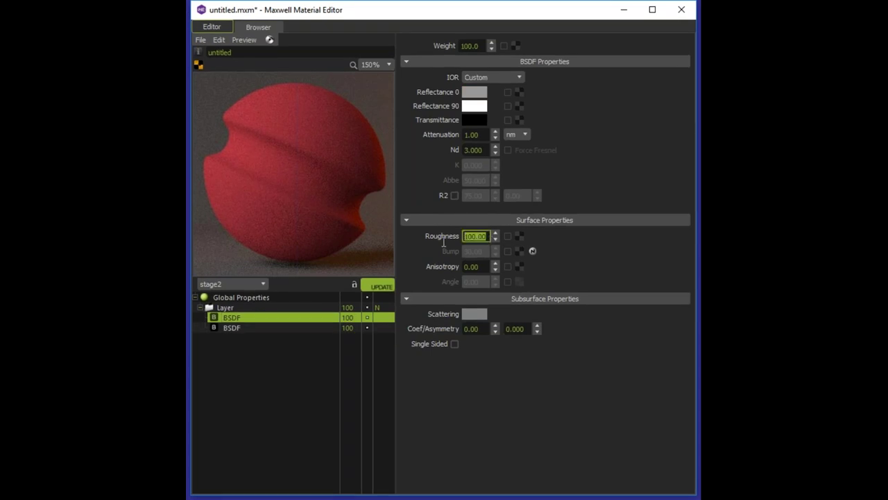
type("2")
key("Return")
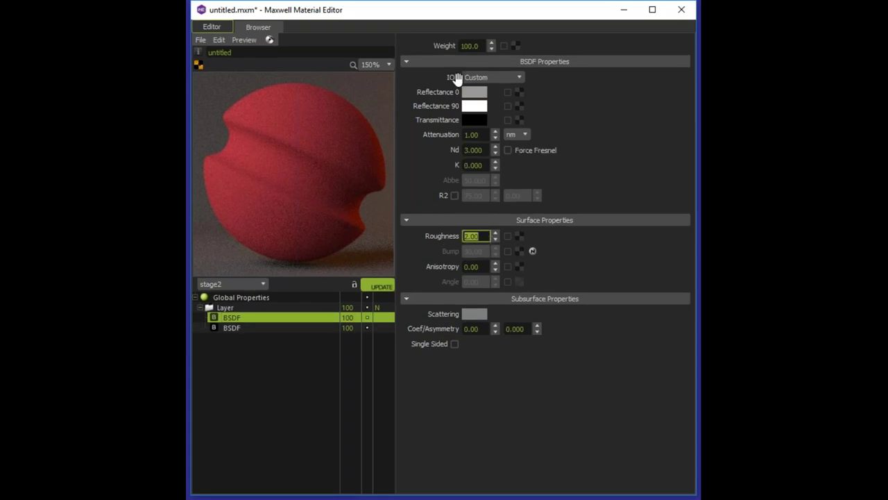
Step: Set the new BSDF's Nd to 1.56 and enable Force Fresnel
double_click(475, 150)
type("1.56")
key("Return")
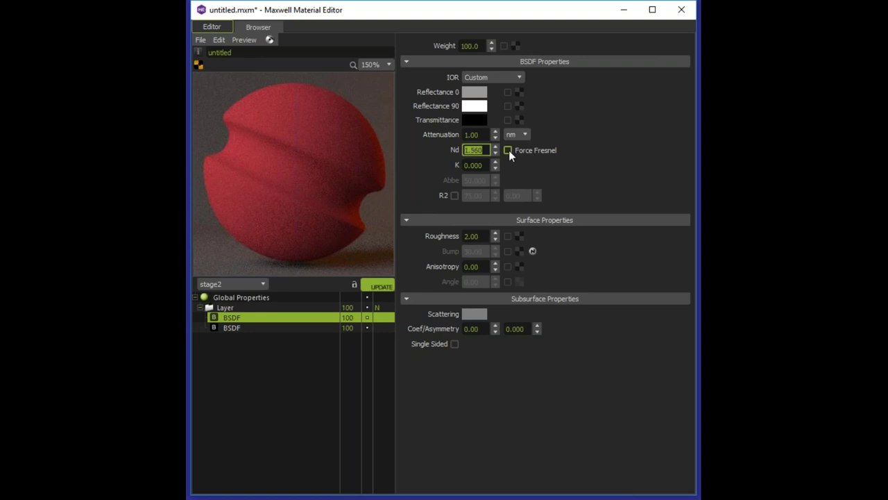
left_click(508, 150)
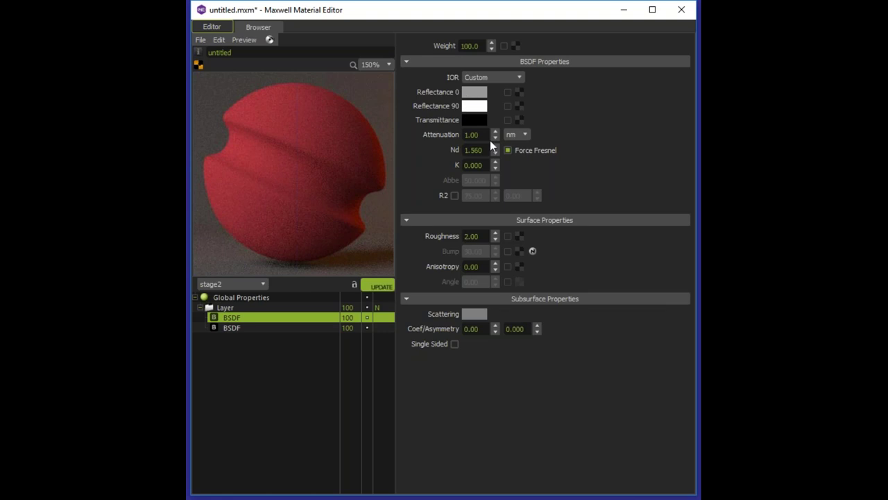
Step: Copy the black Transmittance colour to the glossy BSDF's Reflectance 0 and Reflectance 90, and render the preview
left_click_drag(486, 236, 429, 234)
left_click_drag(478, 120, 475, 92)
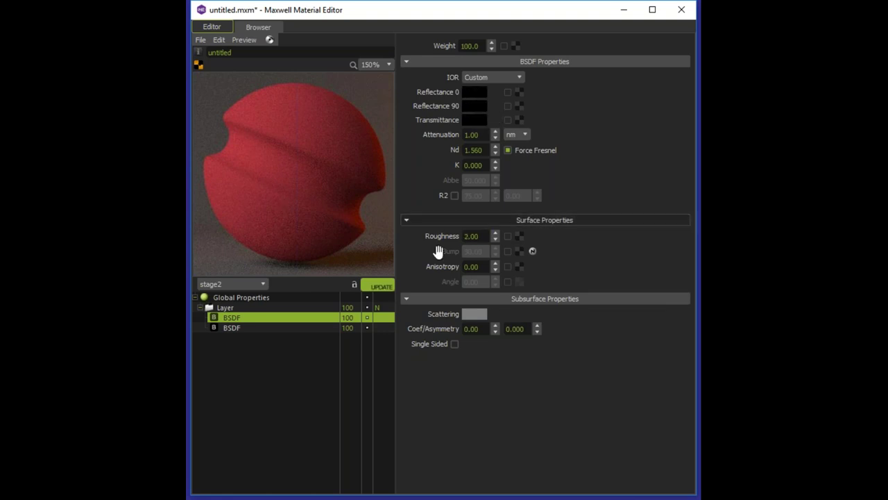
left_click(376, 288)
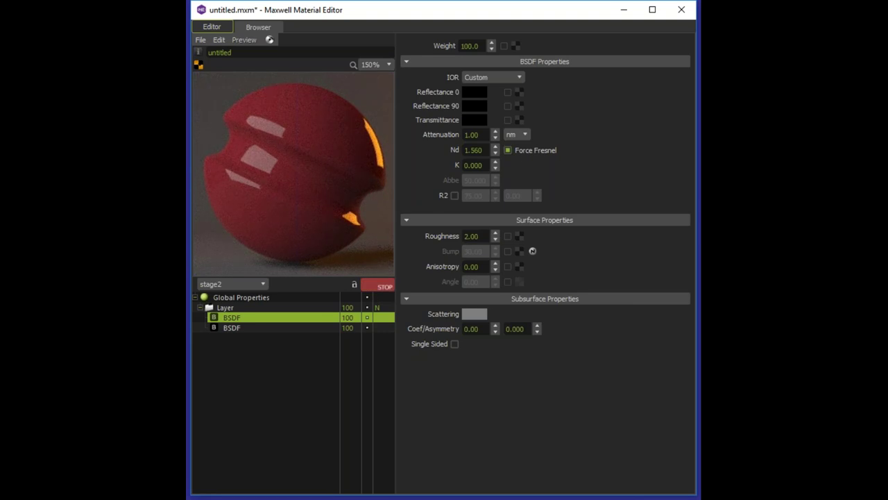
left_click_drag(487, 150, 454, 149)
left_click(485, 149)
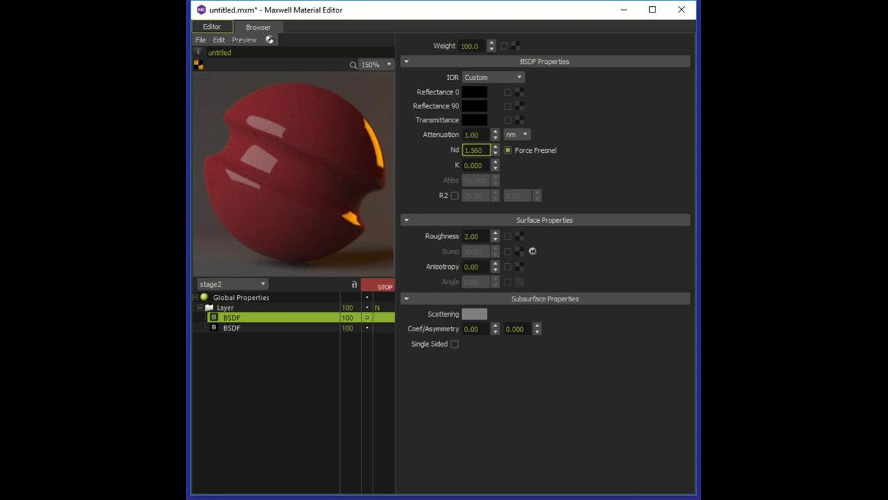
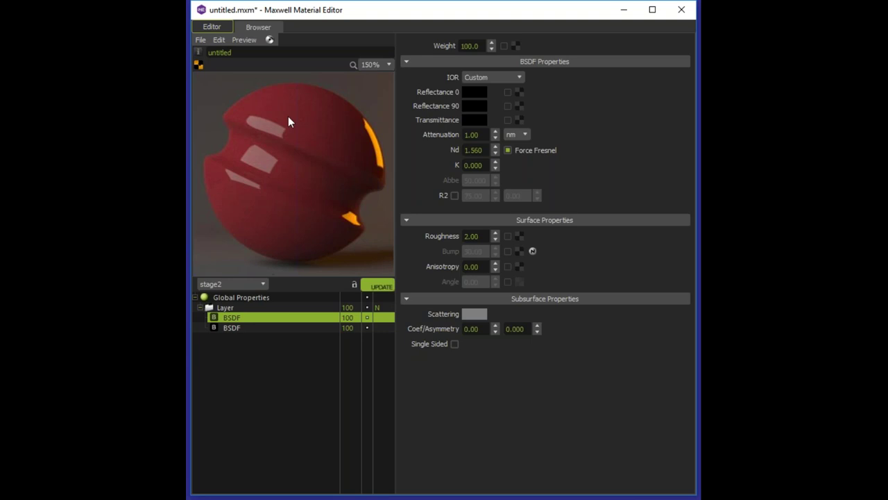
Step: Rename the layer as "Normal blended plastic"
left_click(231, 307)
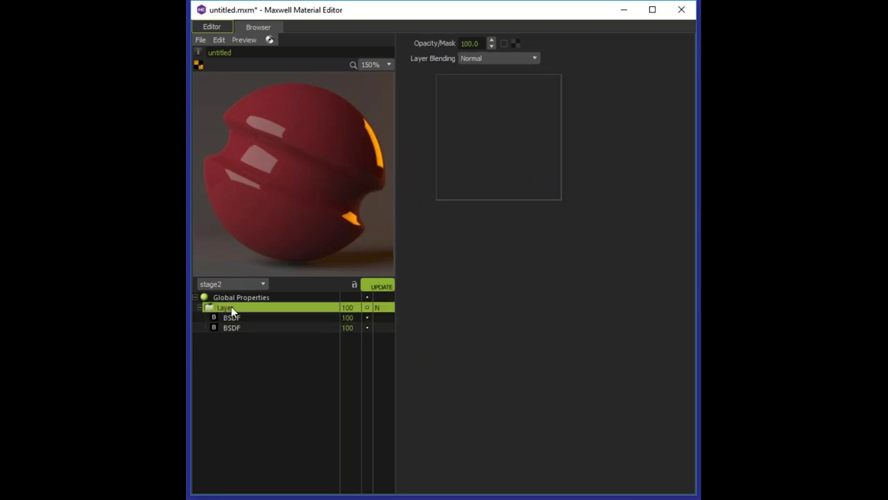
type("Normal")
type(" blended plastic")
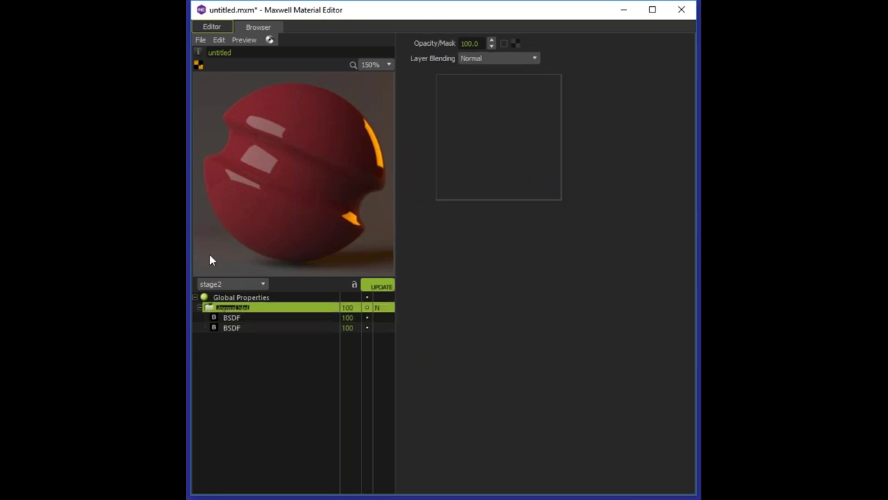
key("Return")
Step: Disable the lower red BSDF and preview the glossy BSDF on its own
left_click(256, 318)
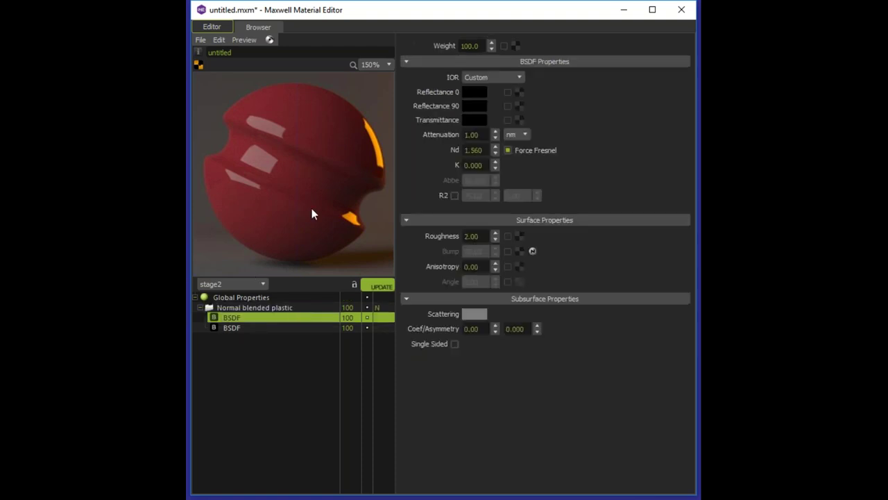
left_click(366, 328)
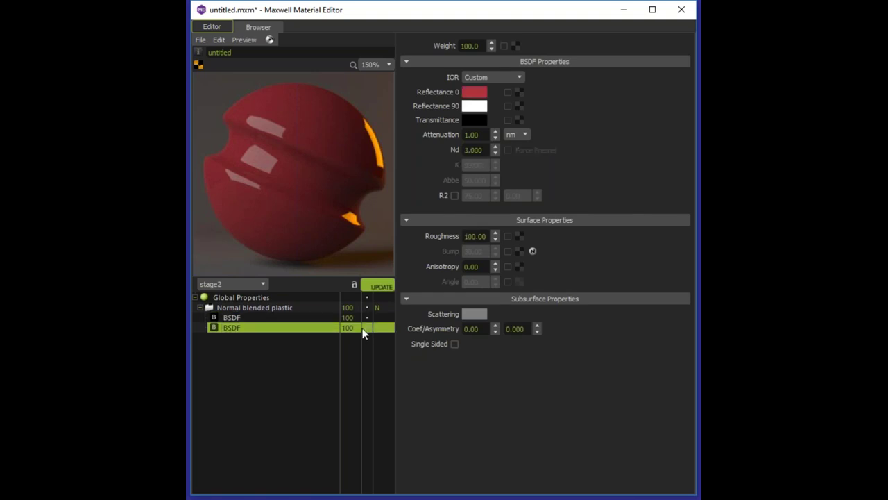
left_click(366, 285)
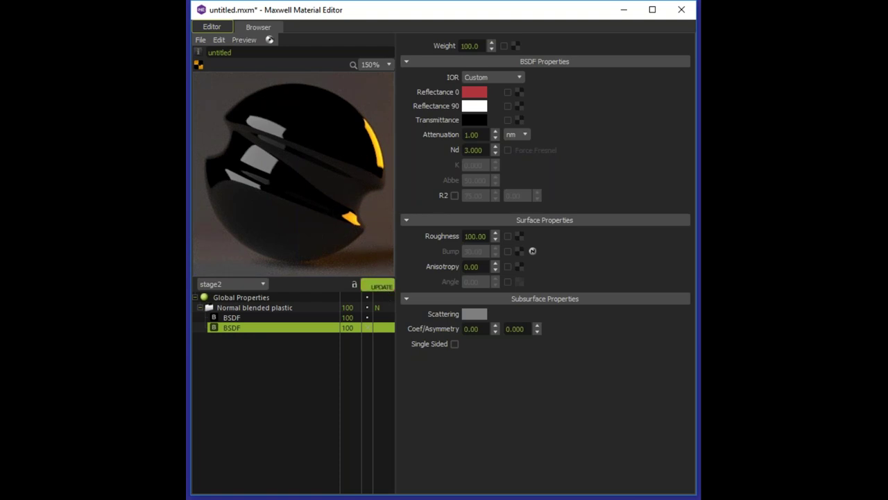
Step: Re-enable the lower red BSDF and render the preview with both BSDFs active
left_click(271, 318)
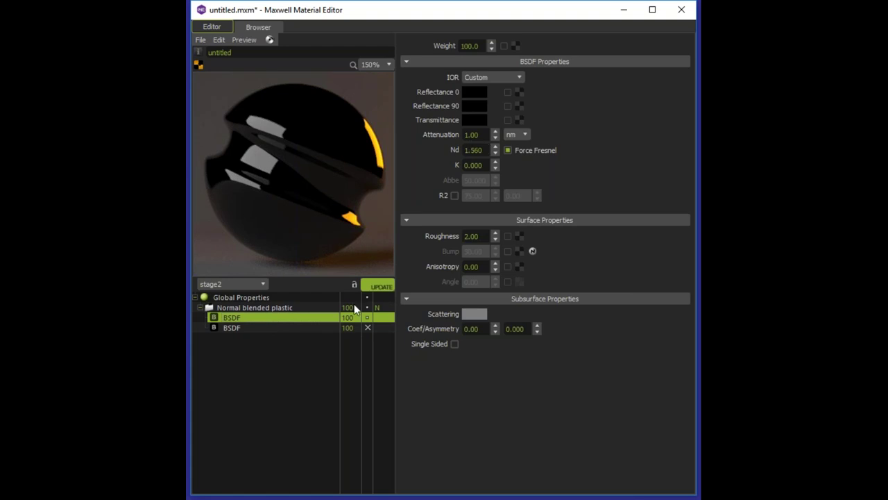
left_click(366, 328)
left_click(345, 321)
left_click(349, 329)
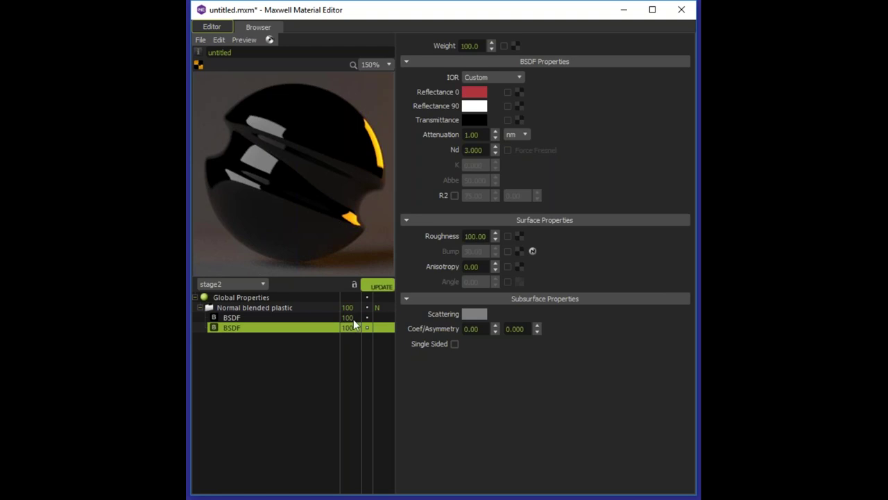
left_click(377, 286)
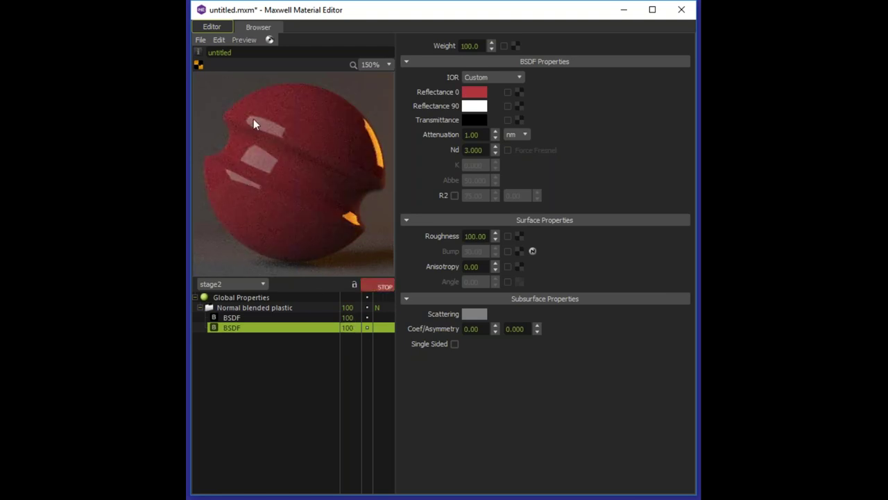
left_click(382, 286)
Step: Set the glossy BSDF's weight to 35 and render the preview
left_click(347, 319)
double_click(347, 319)
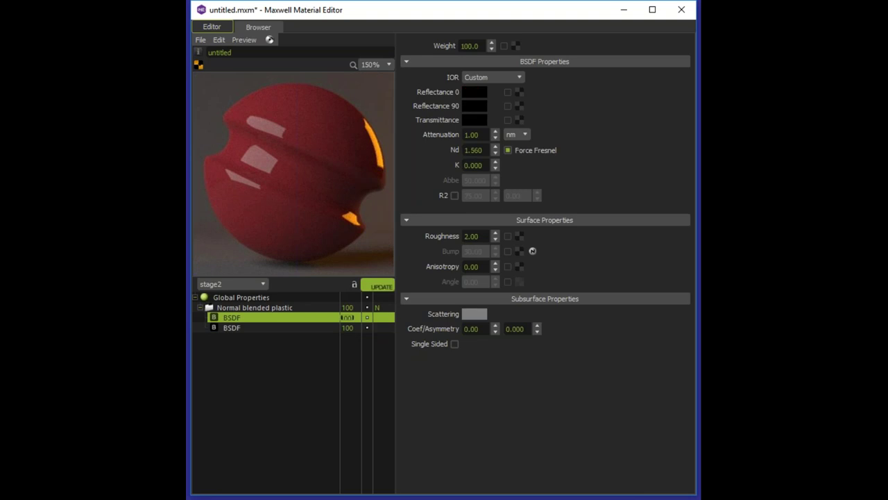
type("35")
key("Return")
left_click(381, 286)
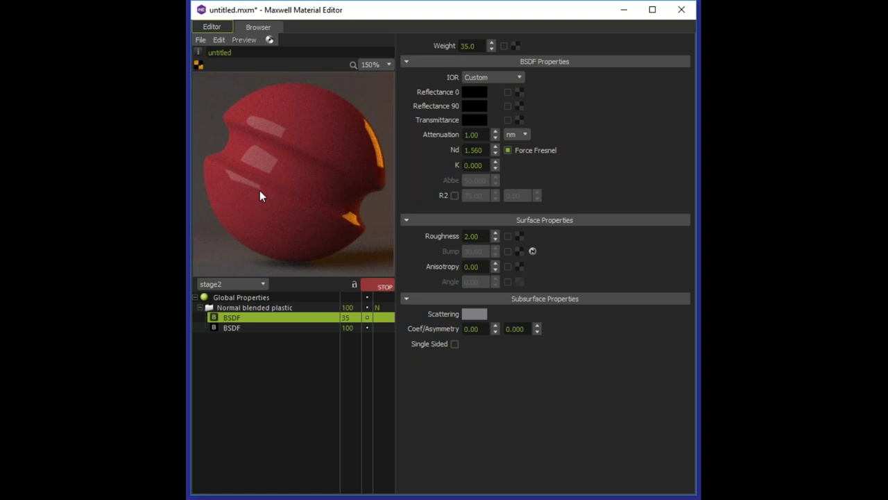
Step: Set the glossy BSDF's weight to 50 and refresh the preview
left_click(374, 287)
key("Return")
left_click(378, 284)
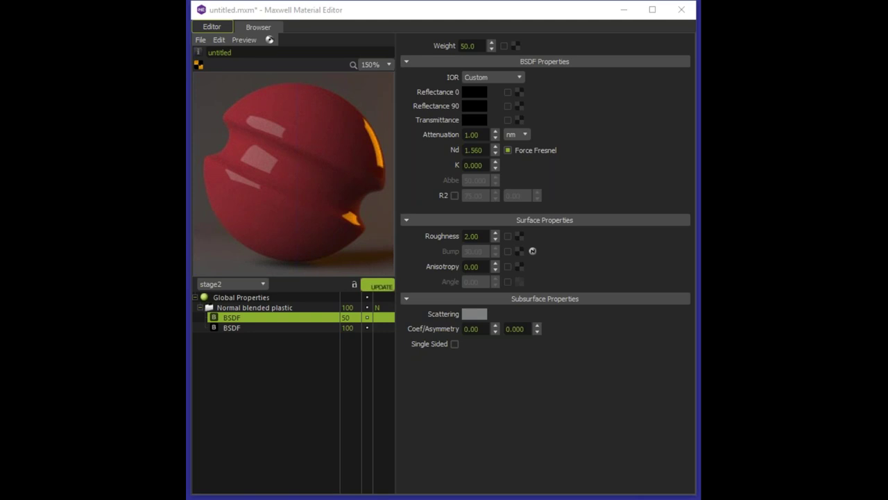
Step: Add a new layer above the Normal blended plastic layer
left_click(222, 308)
right_click(257, 308)
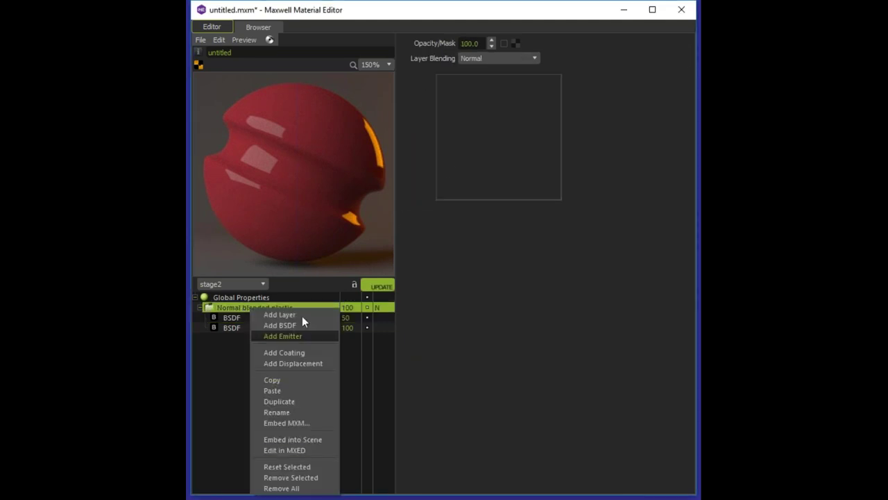
left_click(285, 314)
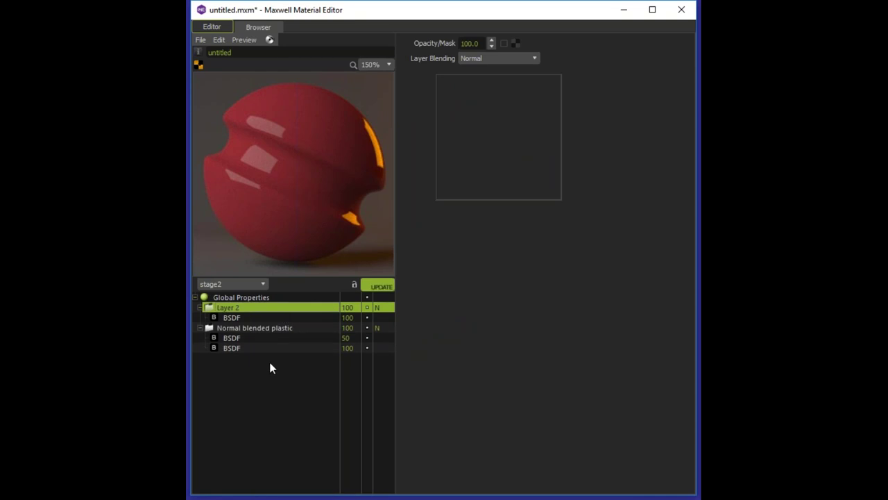
Step: Set the Reflectance 0 colour of Layer 2's BSDF to the same red and render the preview
left_click(234, 319)
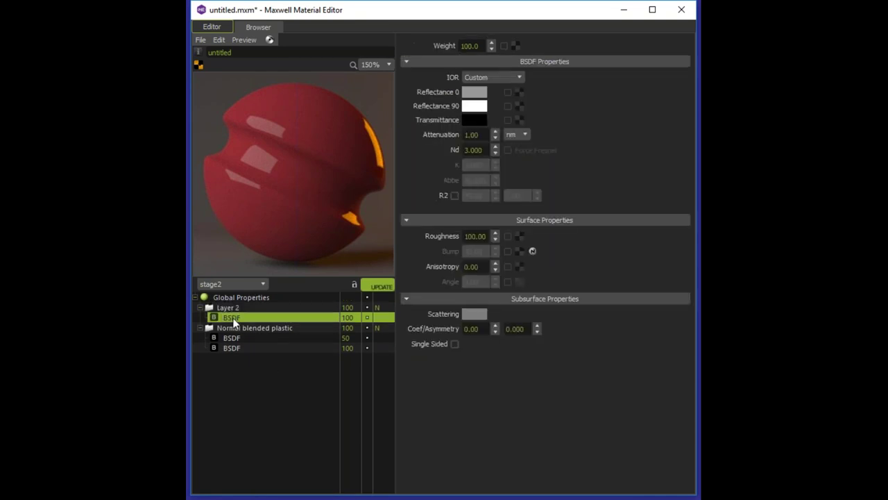
left_click(475, 92)
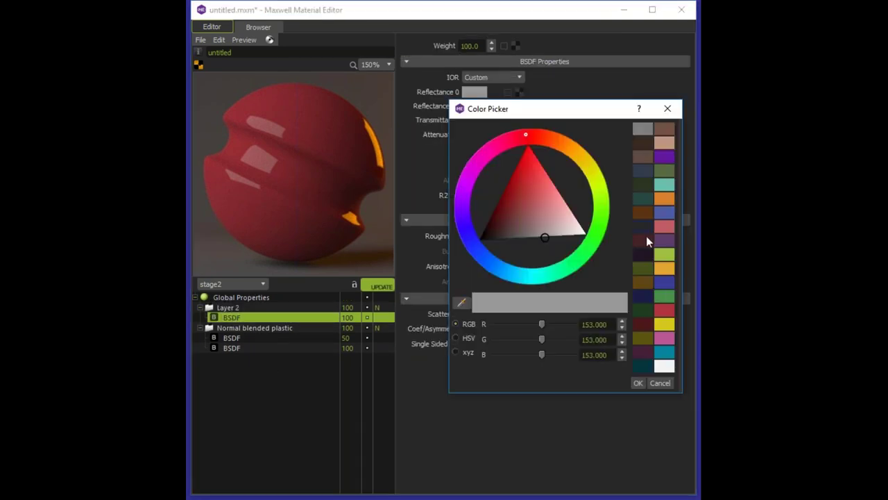
left_click(664, 310)
left_click(637, 383)
left_click(374, 307)
left_click(379, 306)
left_click(238, 317)
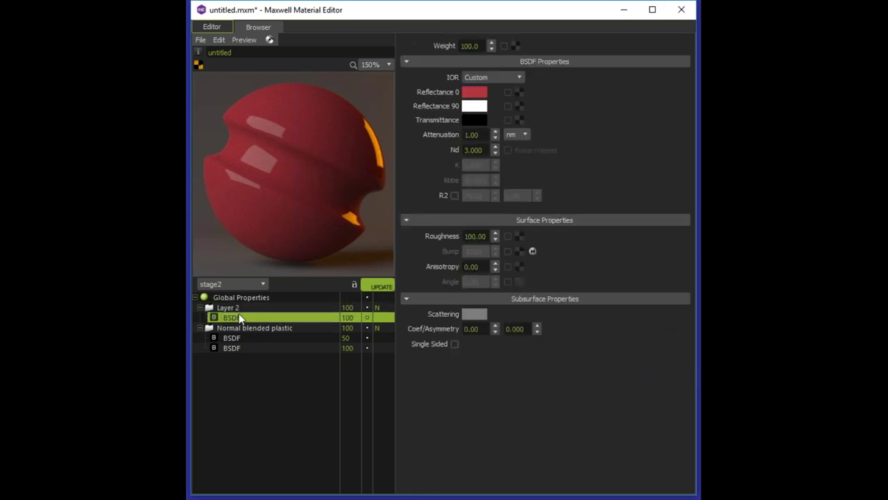
left_click(378, 286)
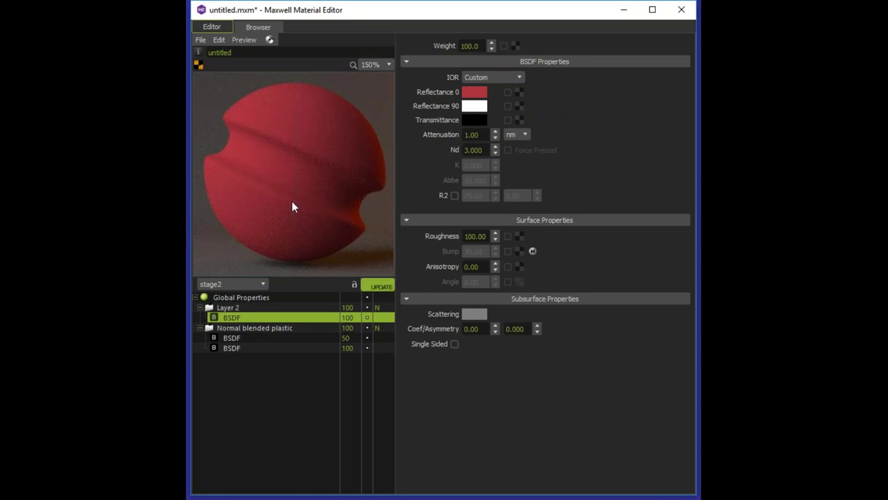
Step: Add a new layer above Layer 2 and set its layer blending to Additive
left_click(228, 307)
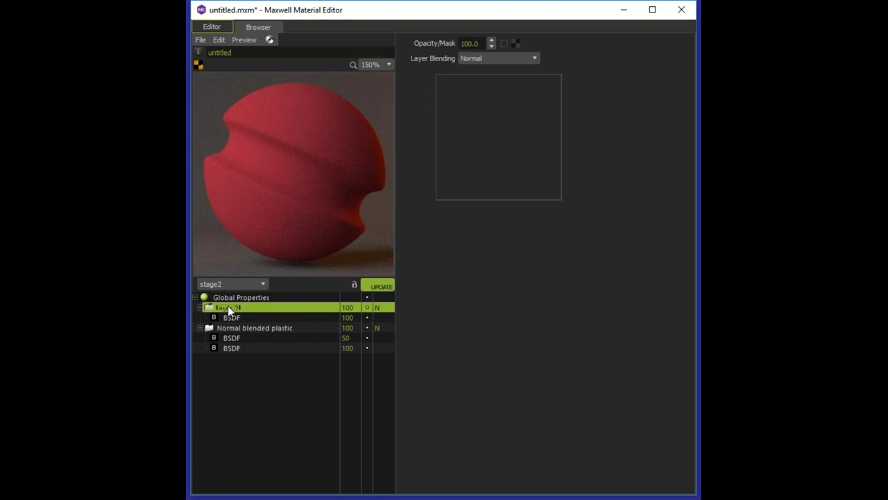
left_click(231, 318)
left_click(227, 308)
right_click(227, 308)
left_click(263, 317)
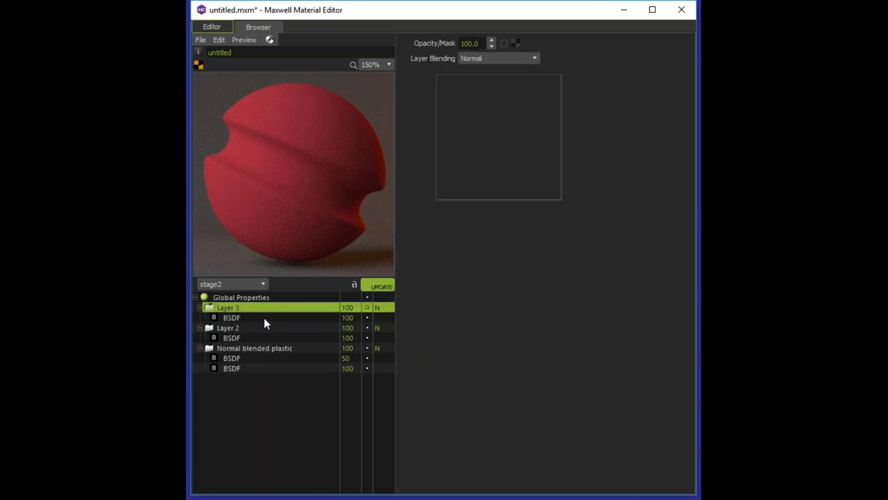
left_click(374, 309)
Step: Copy the glossy 50-weight BSDF of the Normal blended plastic layer
left_click(230, 316)
left_click(232, 358)
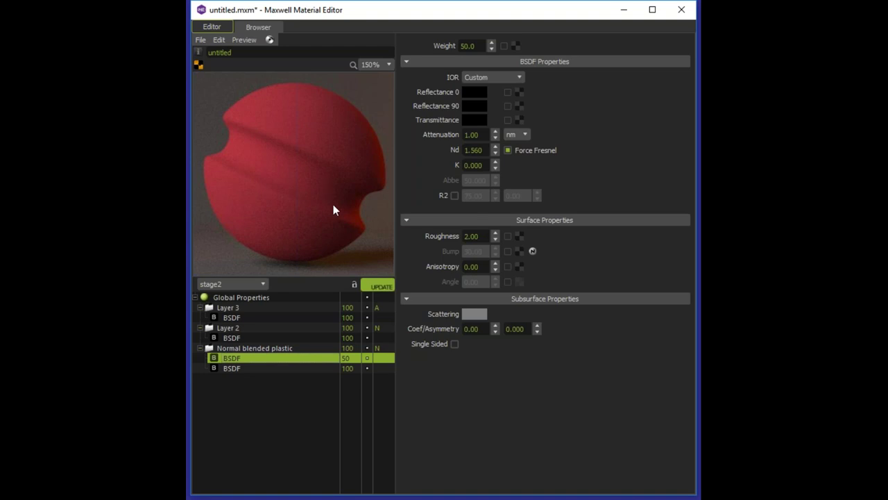
right_click(237, 355)
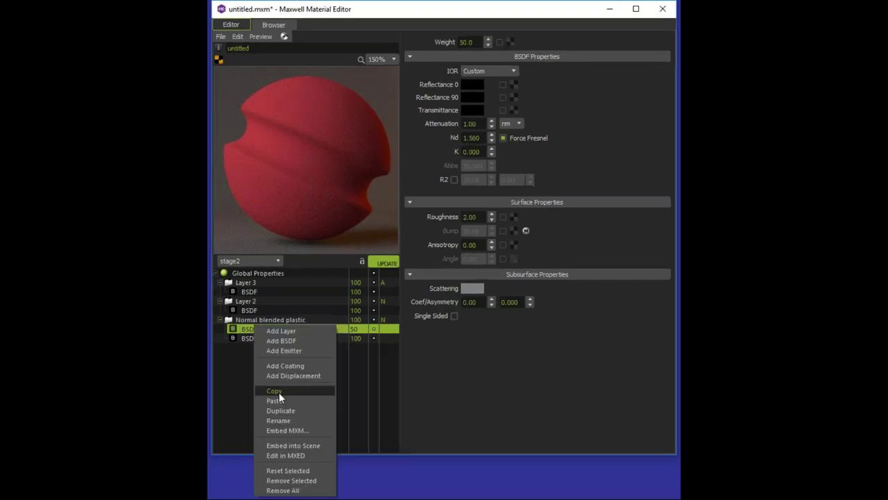
left_click(279, 392)
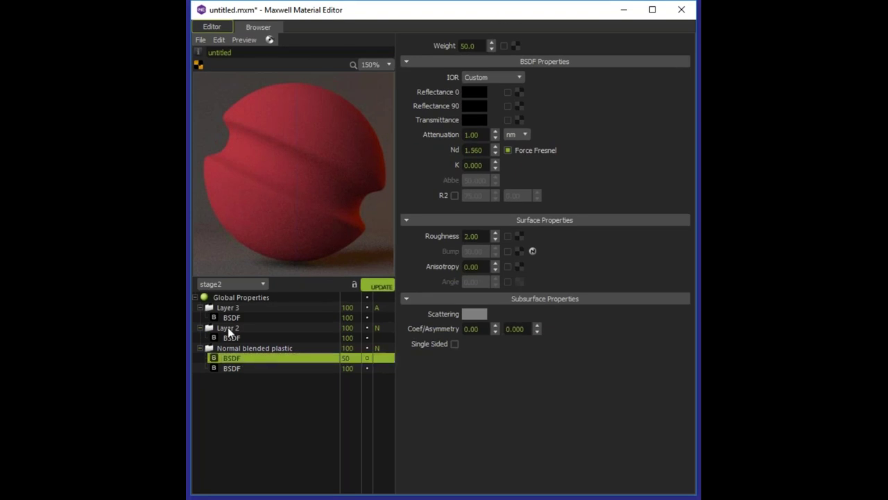
Step: Give Layer 3's BSDF an Nd of 1.56, a roughness of 2 and Force Fresnel, matching the glossy BSDF in Normal blended plastic
left_click(247, 316)
double_click(485, 148)
type("1.56")
key("Return")
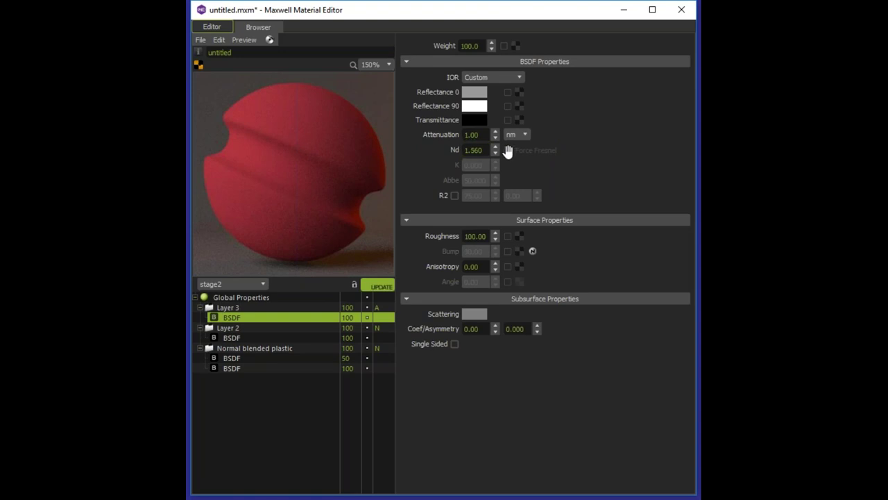
double_click(482, 235)
type("2")
key("Return")
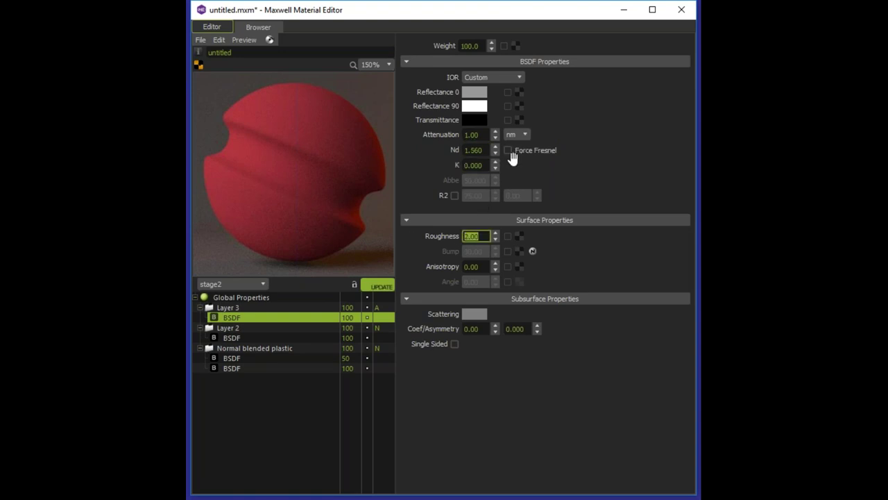
left_click(258, 368)
left_click(281, 357)
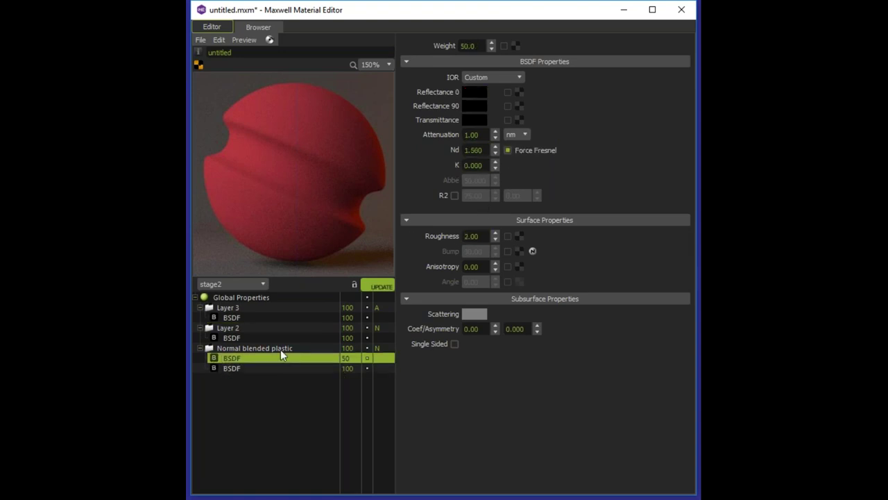
left_click(236, 318)
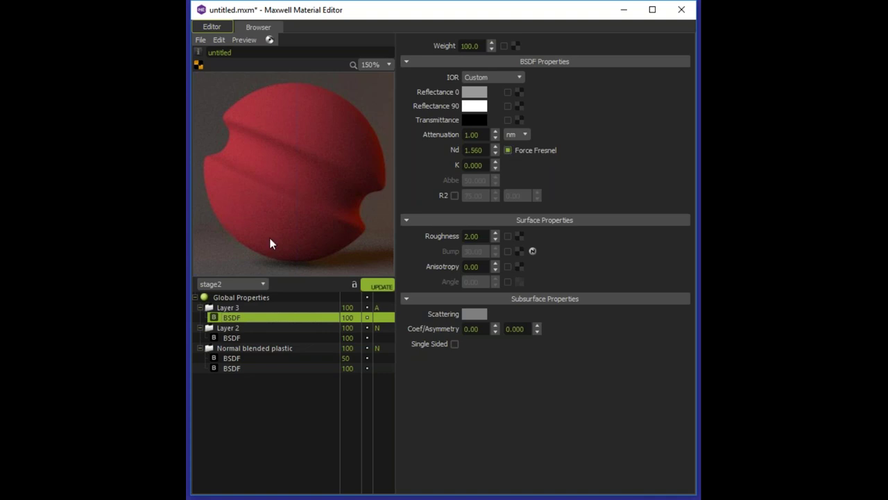
Step: Render the preview with the additive Layer 3 over the red Layer 2, and stop it once it has resolved
left_click(350, 307)
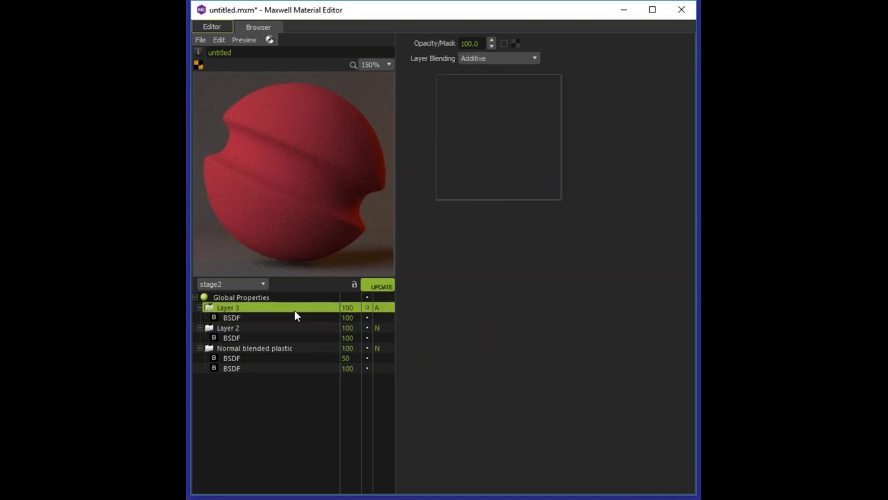
left_click(386, 286)
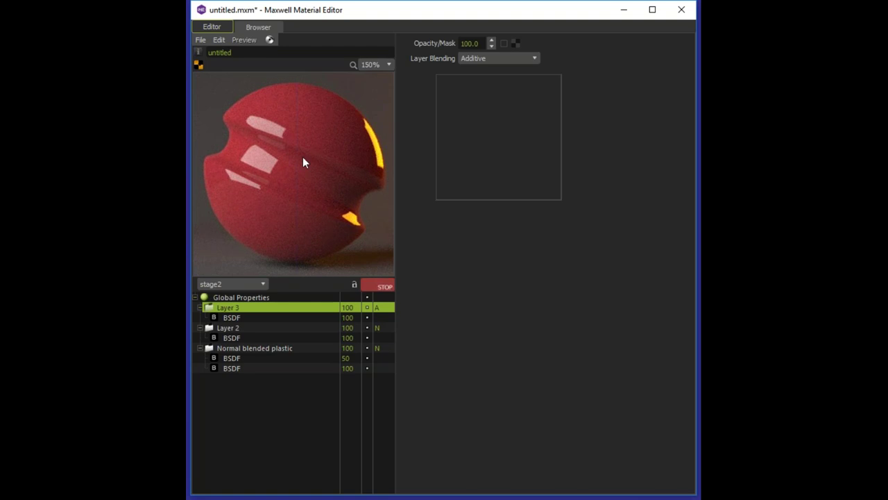
left_click(378, 287)
Step: Set the weight of the glossy BSDF in the Normal blended plastic layer to 100
left_click(348, 359)
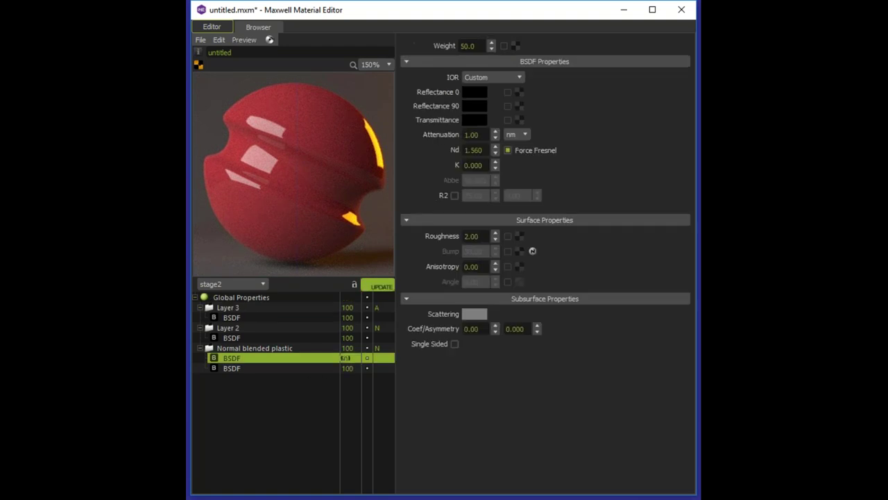
type("100")
key("Return")
Step: Disable Layer 2 and Layer 3, render the Normal blended plastic layer alone and store the preview
left_click(368, 328)
left_click(367, 307)
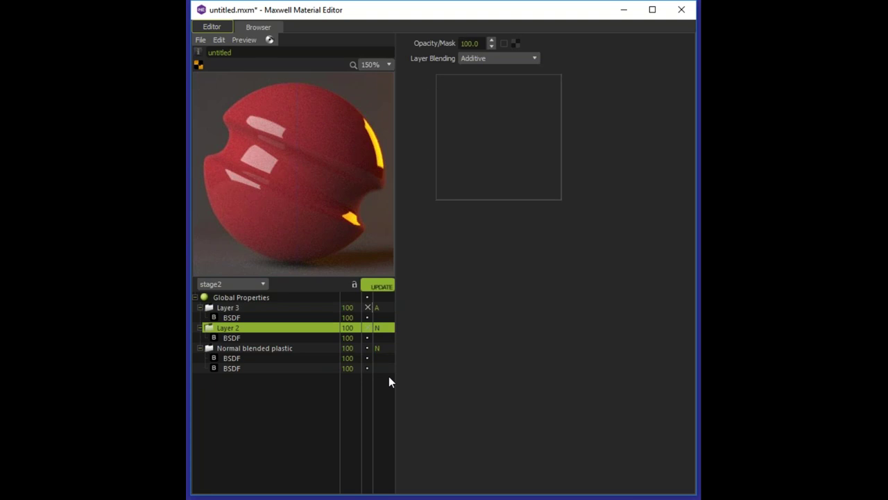
left_click(263, 338)
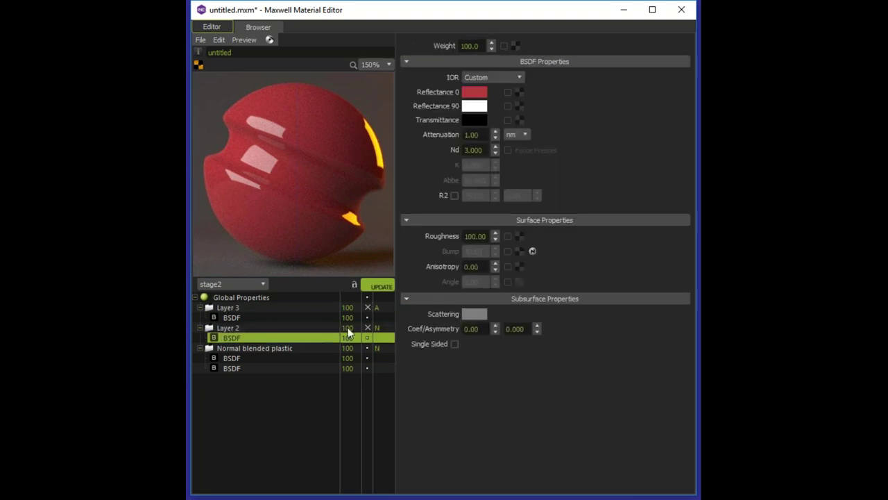
left_click(379, 289)
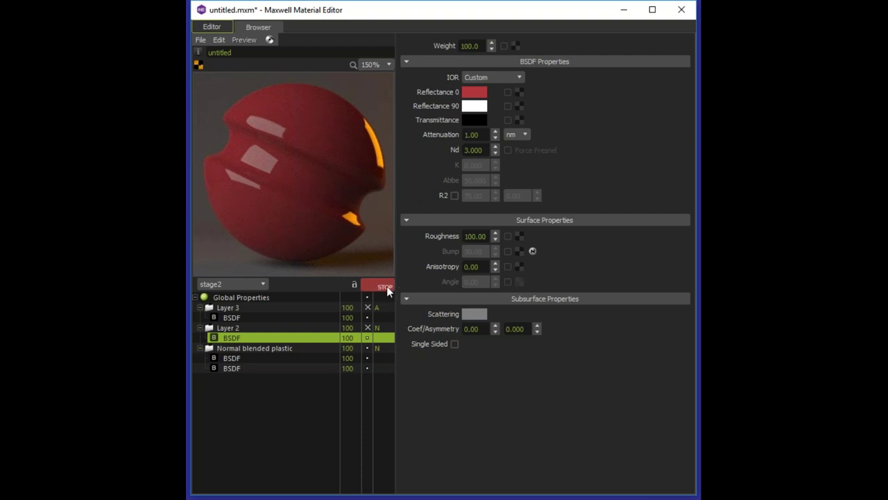
right_click(283, 156)
left_click(317, 219)
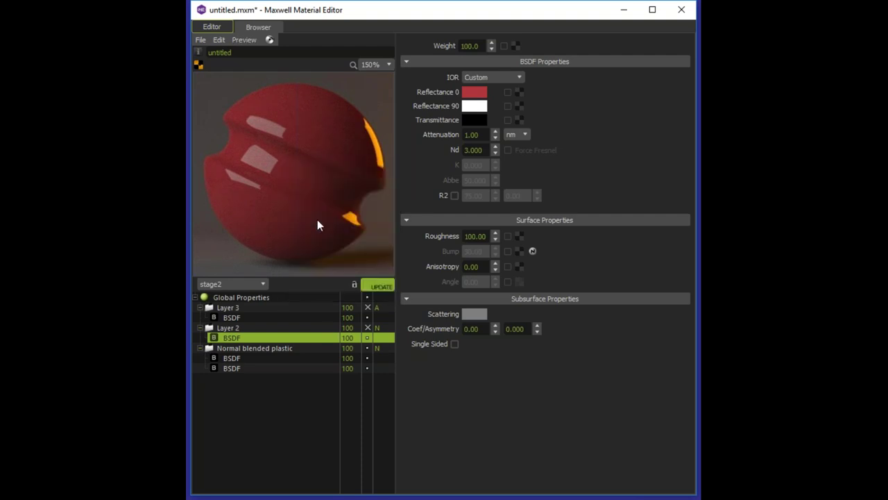
Step: Re-enable Layer 2 and Layer 3, render the additive version and store the preview
left_click(368, 327)
left_click(366, 307)
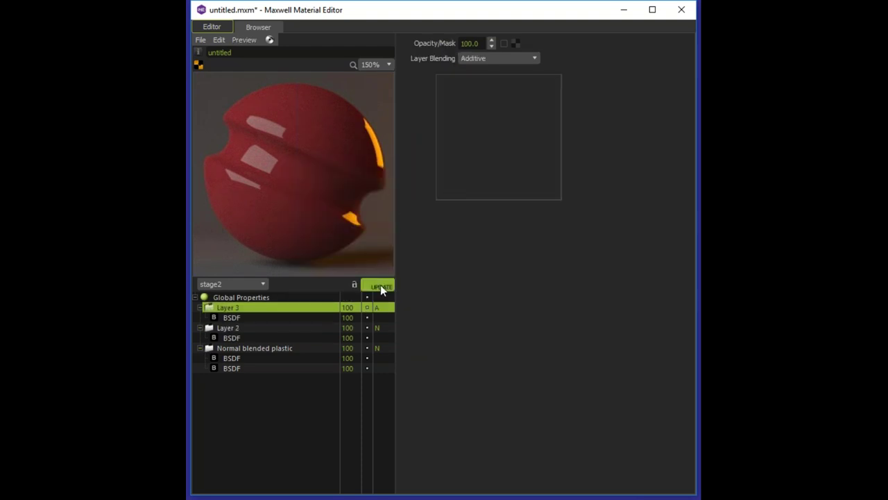
left_click(378, 286)
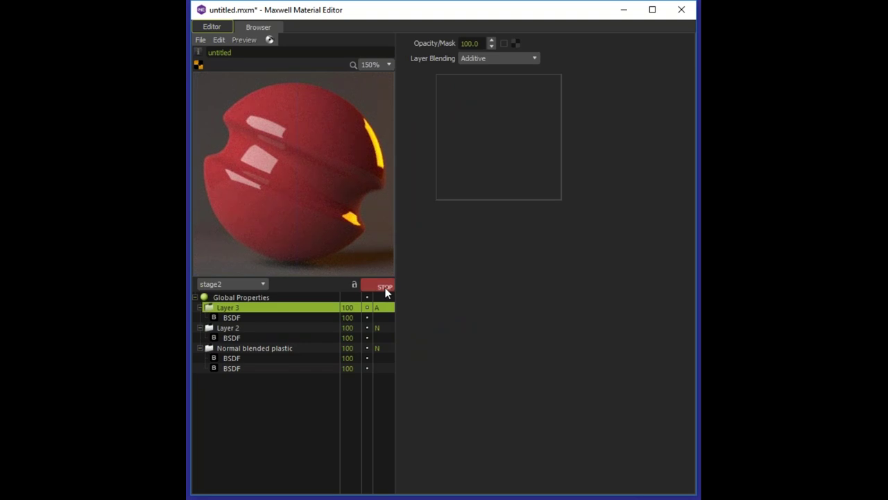
right_click(294, 145)
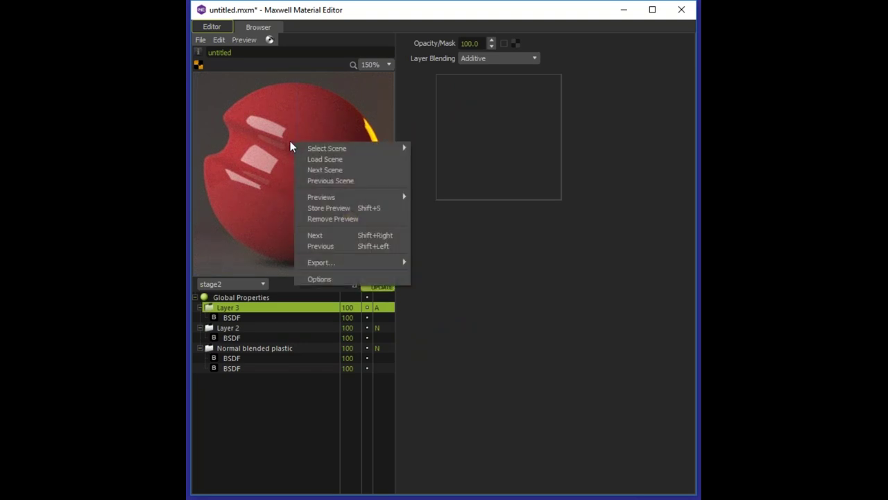
left_click(336, 209)
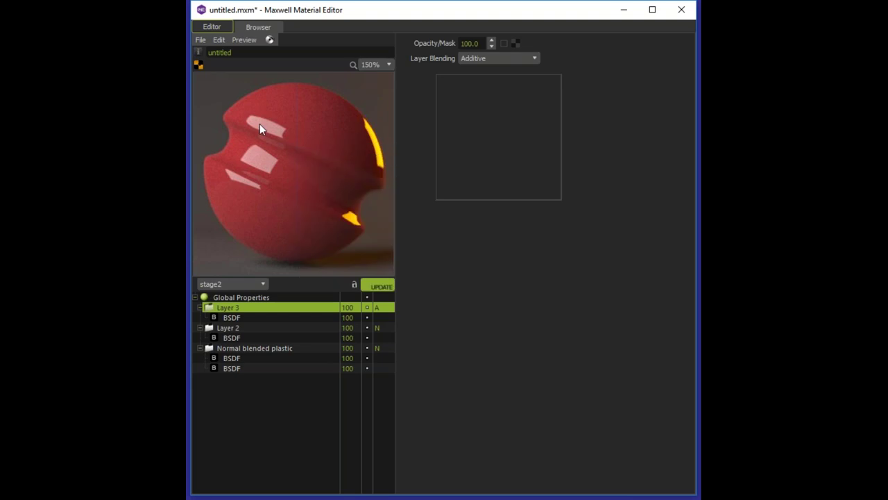
Step: Compare the stored preview of the normal blended plastic with that of the additive version
right_click(297, 130)
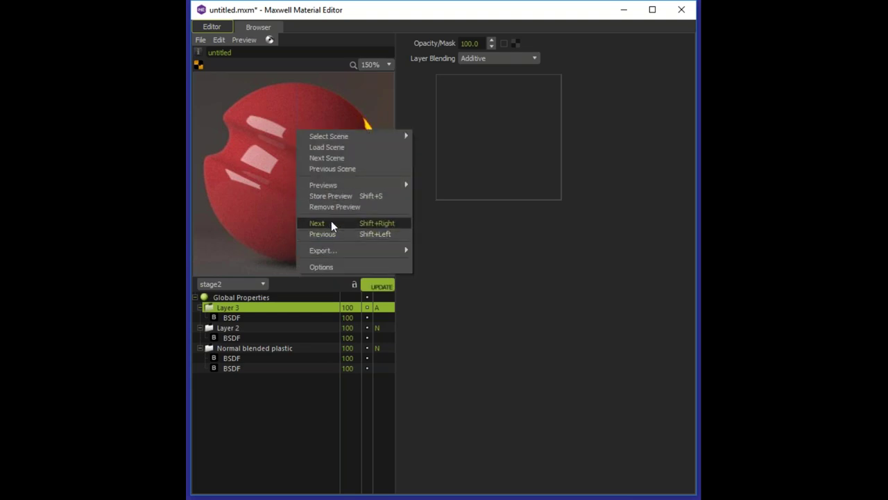
mouse_move(349, 186)
left_click(295, 130)
key("Down")
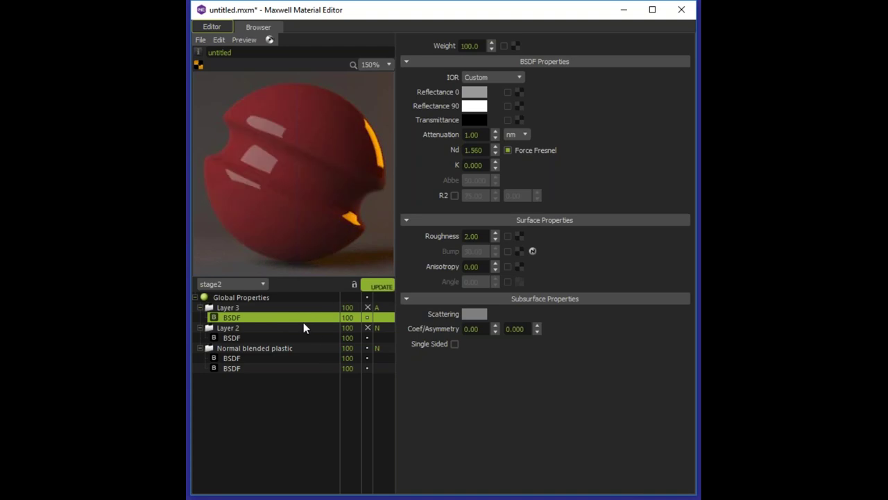
Step: Examine the settings of the glossy and red BSDFs inside the Normal blended plastic layer
left_click(269, 359)
left_click(265, 367)
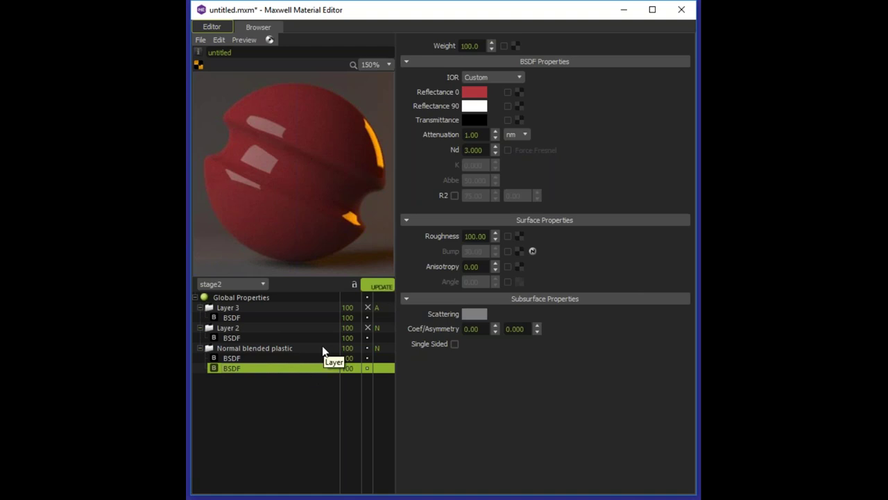
left_click(266, 357)
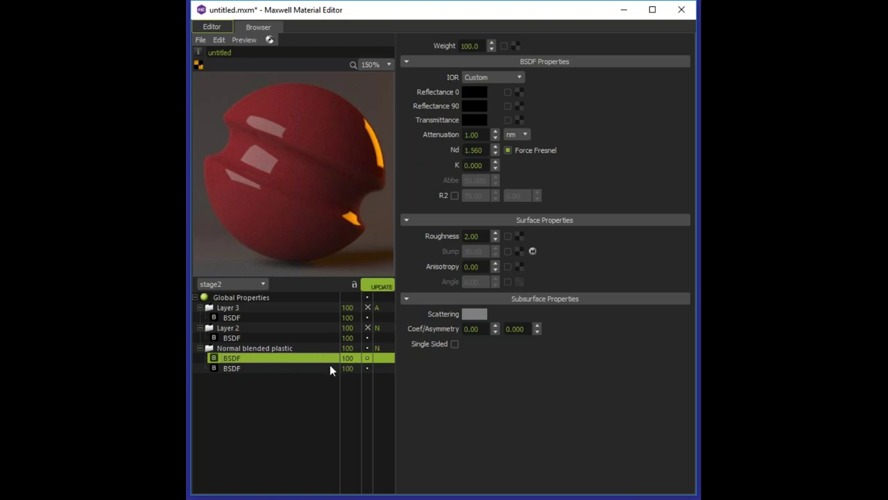
left_click(369, 367)
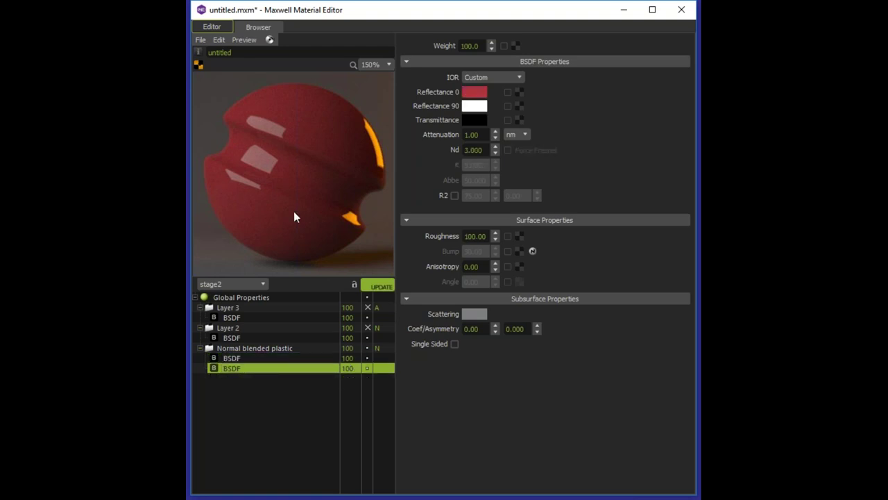
left_click(264, 357)
left_click(269, 369)
Step: Flip through the stored previews and return to the version with the additive layer enabled
key("Up")
key("Up")
key("Up")
key("Up")
key("Up")
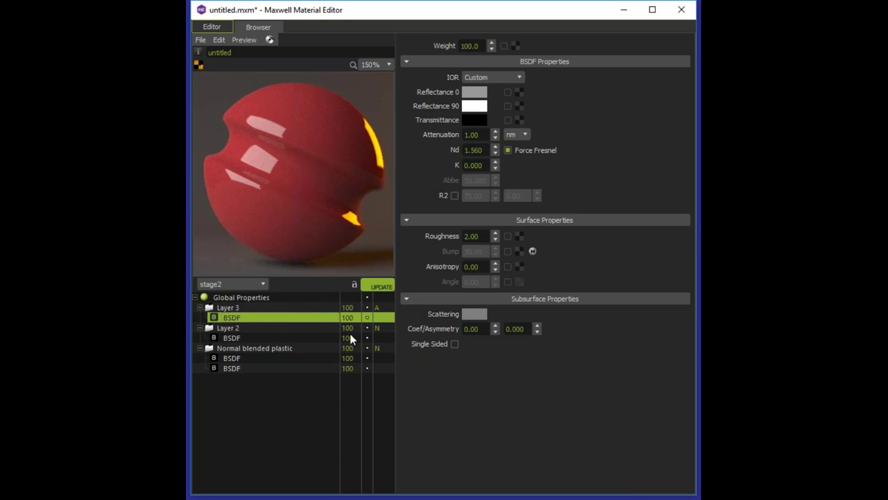
Step: Examine Layer 3's additive blending and glossy BSDF settings alongside the red BSDF of Layer 2
left_click(313, 307)
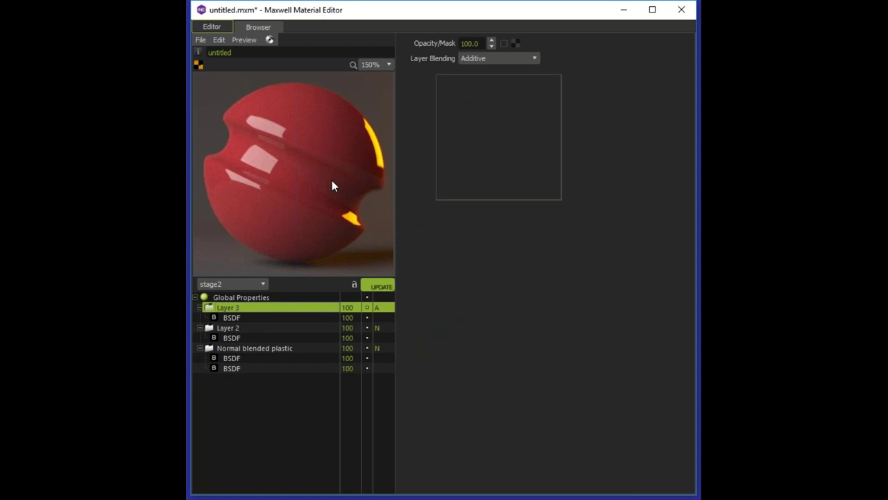
left_click(229, 317)
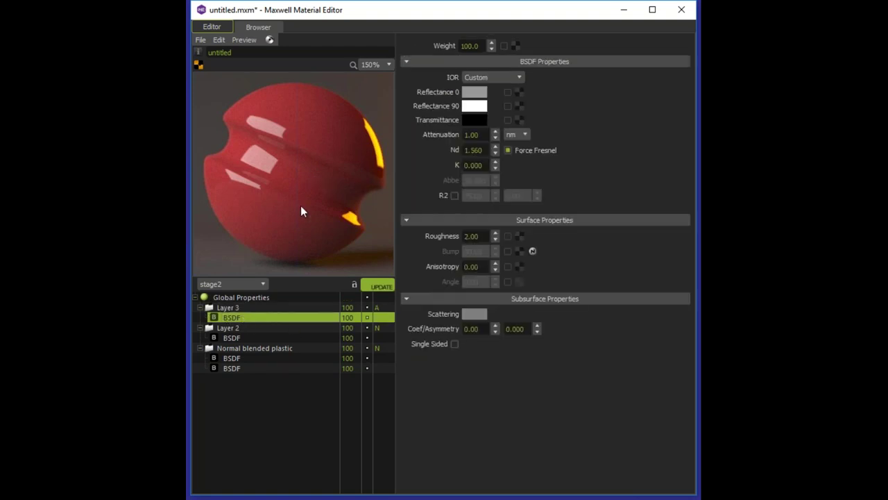
left_click(333, 307)
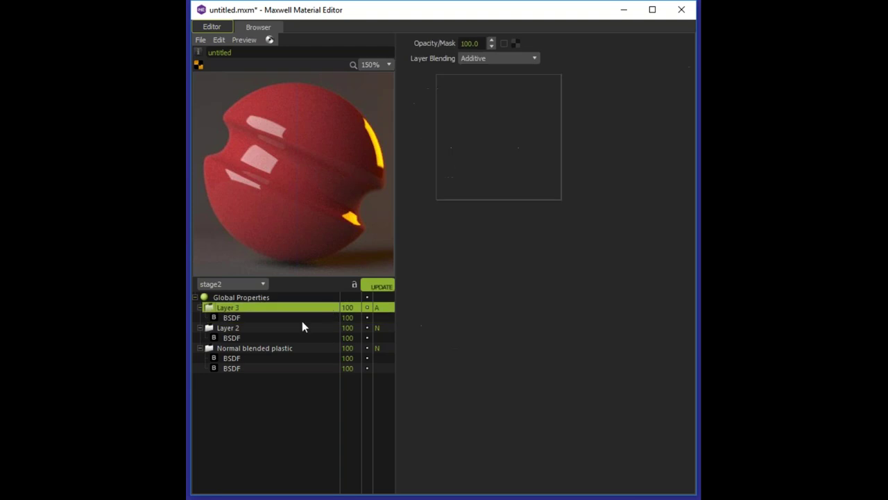
left_click(233, 318)
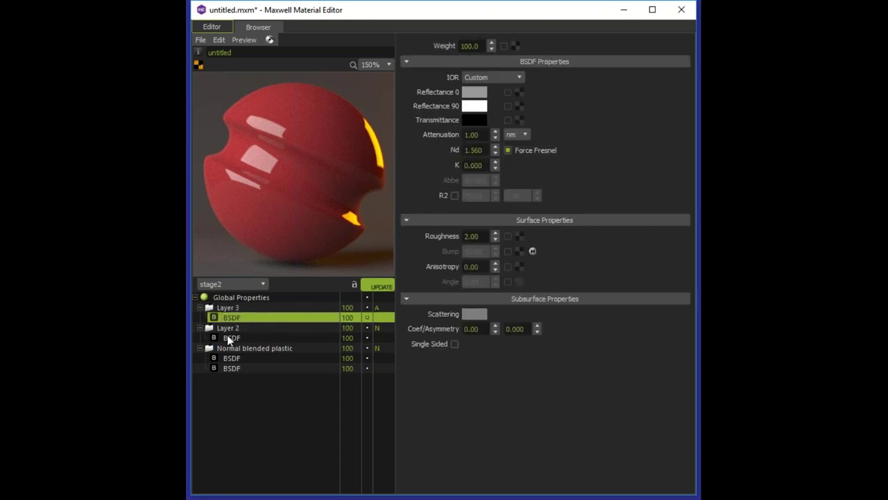
left_click(239, 338)
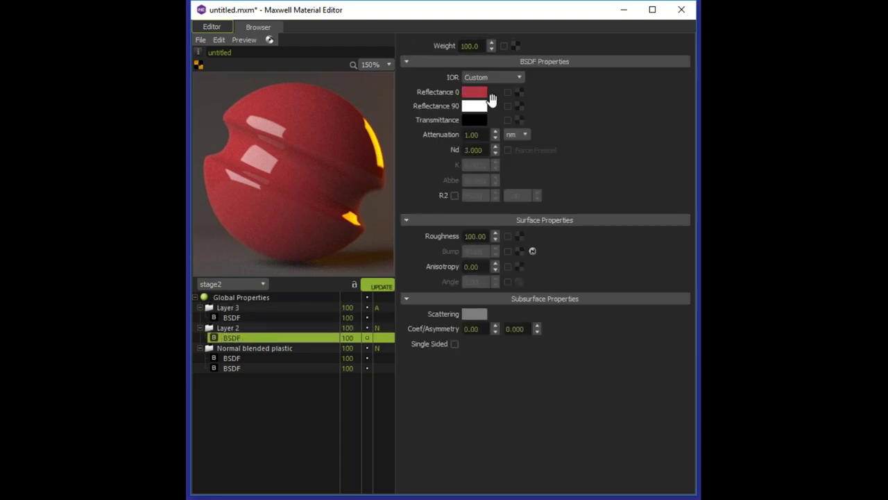
left_click(321, 327)
left_click(252, 336)
left_click(230, 318)
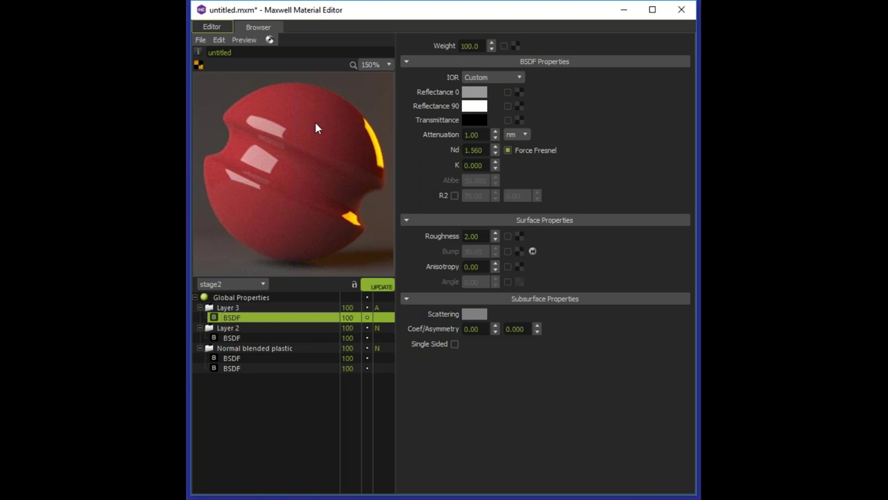
left_click(299, 308)
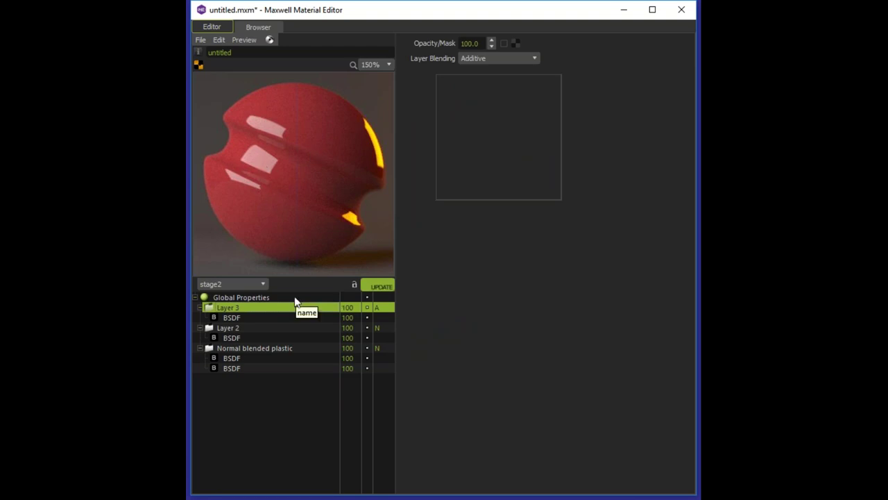
left_click(244, 319)
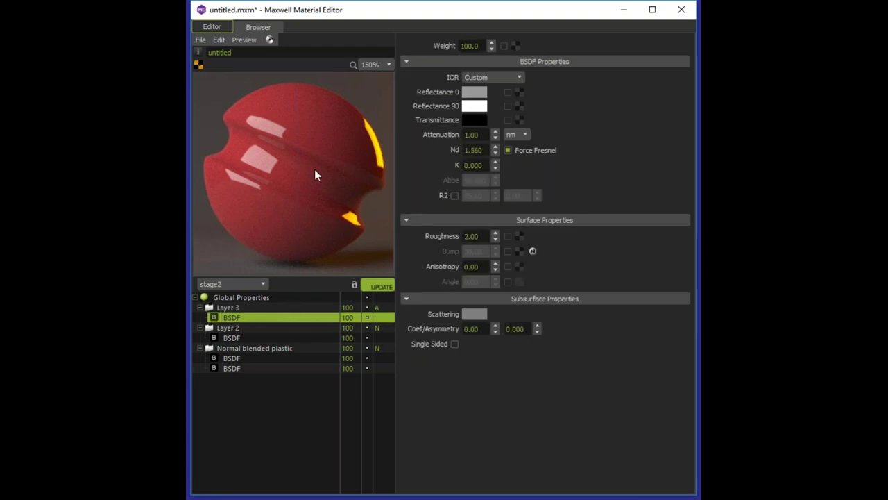
left_click(232, 338)
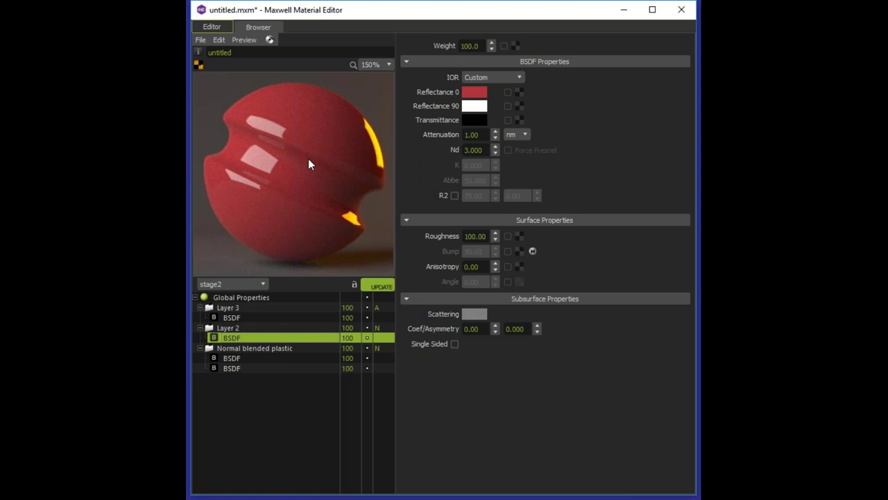
Step: Compare the blending of Layer 3 and Layer 2, along with the BSDF inside each layer
left_click(312, 308)
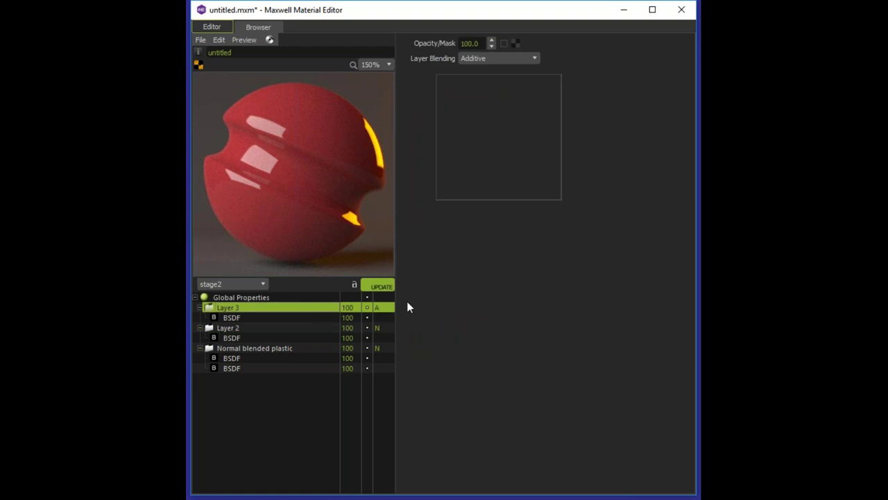
left_click(274, 330)
left_click(311, 308)
left_click(241, 330)
left_click(282, 308)
left_click(236, 337)
left_click(235, 318)
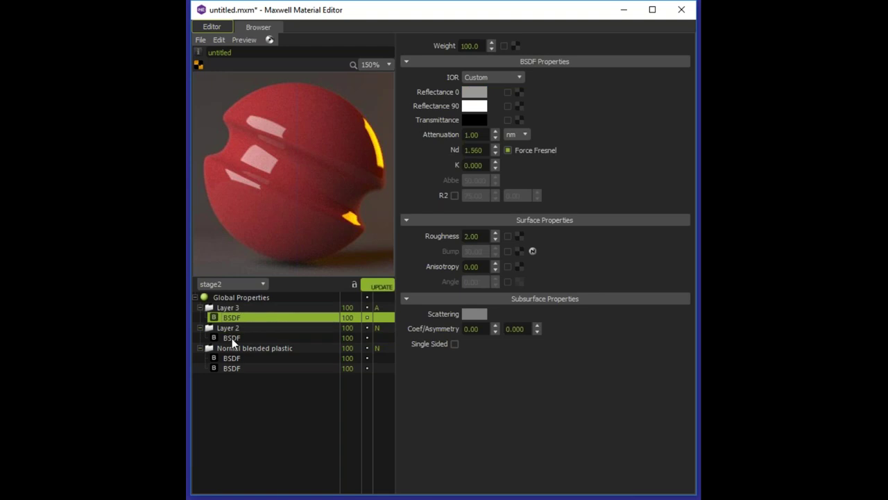
left_click(232, 338)
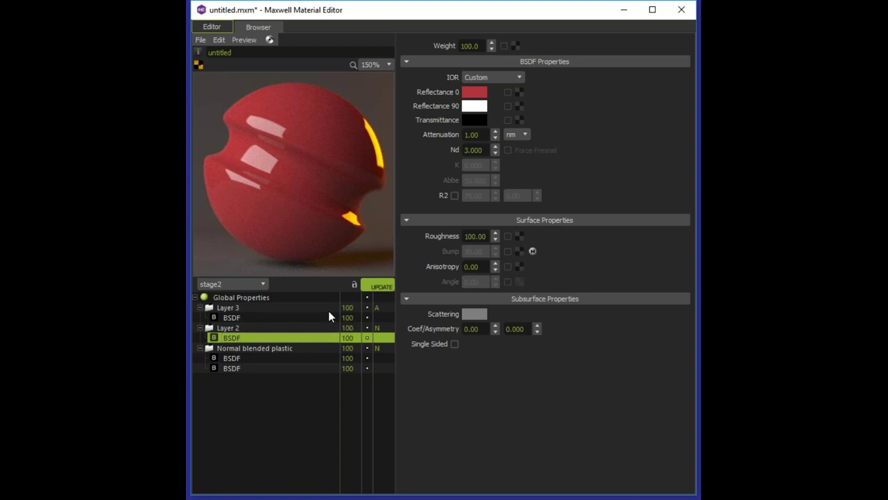
left_click(381, 308)
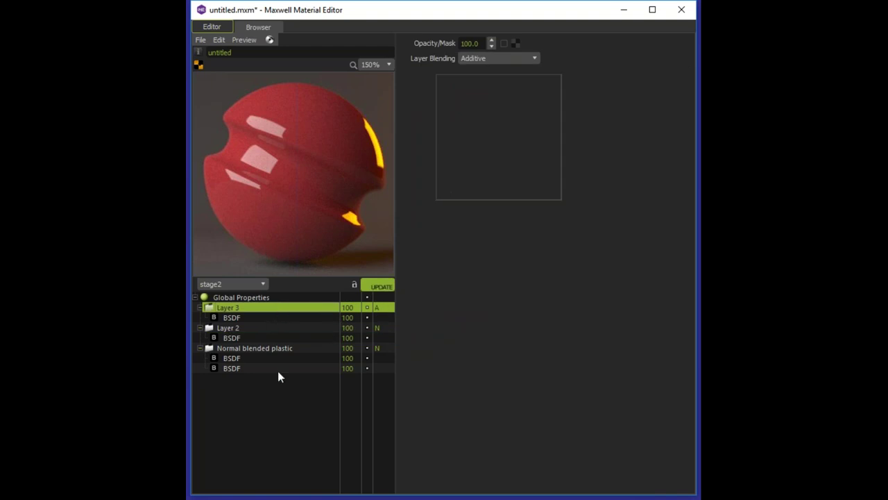
Step: Duplicate Layer 3's glossy BSDF, set the copy's roughness to 10 and refresh the preview
left_click(231, 317)
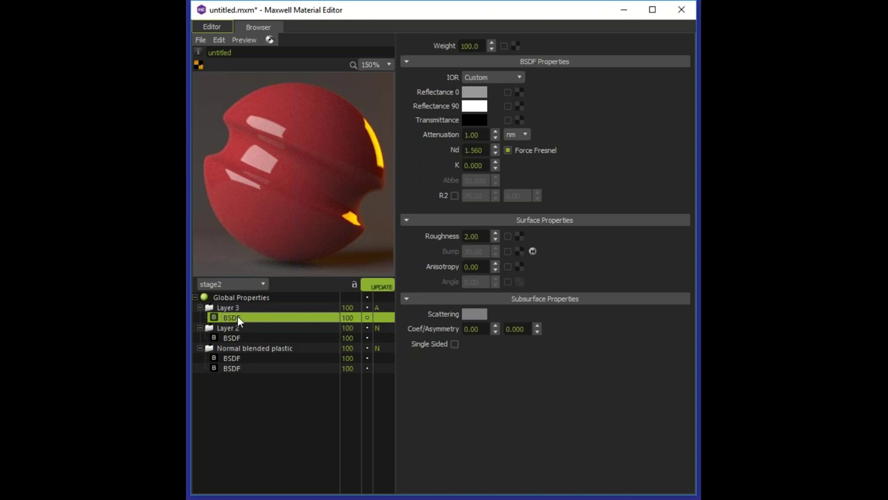
right_click(249, 321)
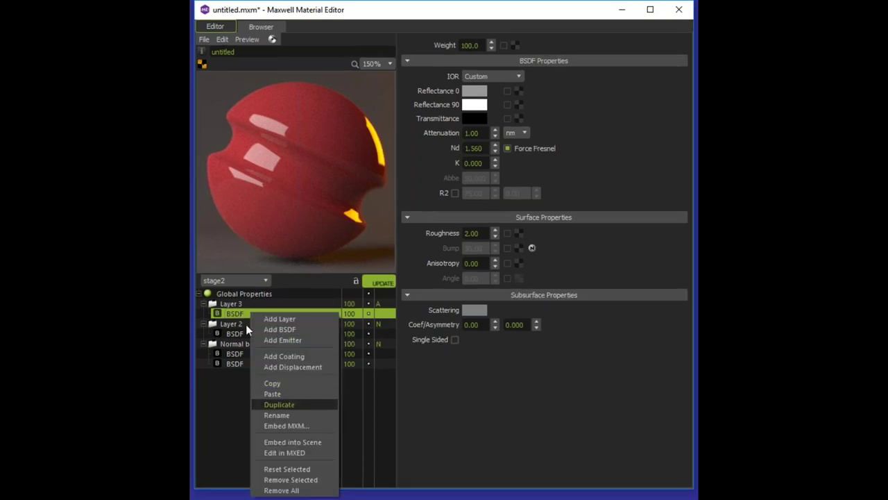
left_click(279, 404)
double_click(475, 236)
type("10")
key("Return")
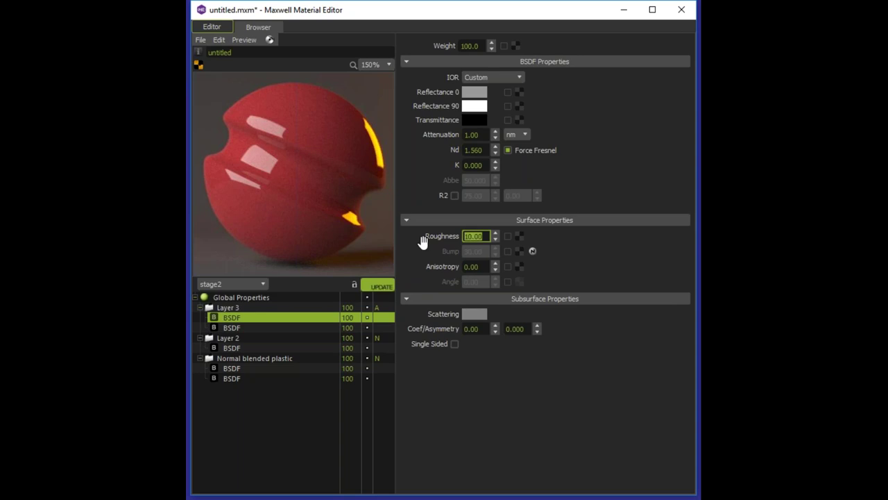
left_click(377, 284)
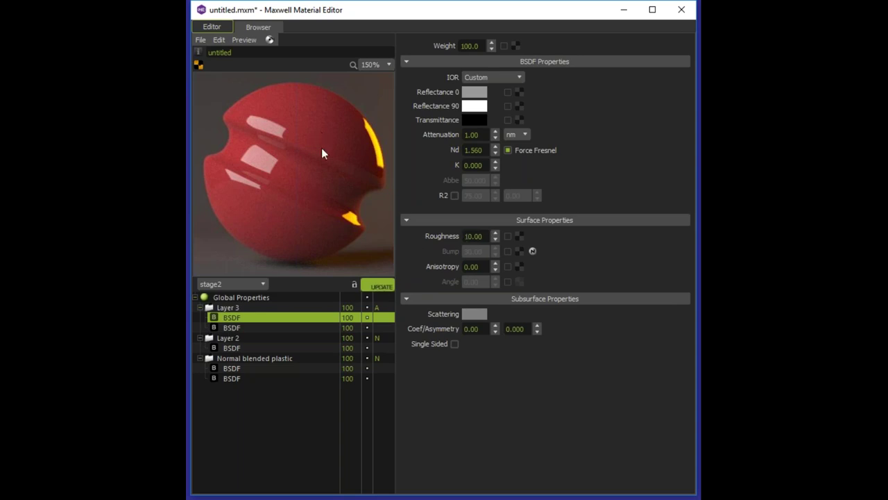
left_click(377, 286)
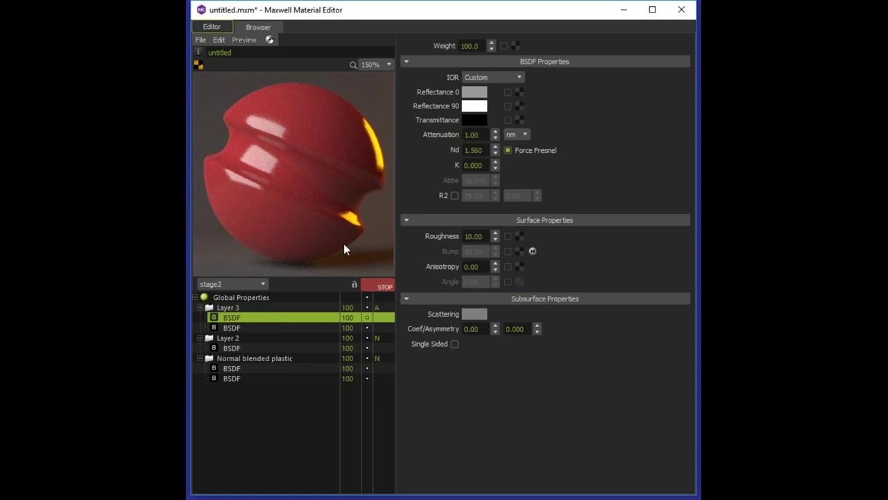
Step: Examine Layer 3's blending mode and the two glossy BSDFs it contains
left_click(233, 339)
left_click(232, 310)
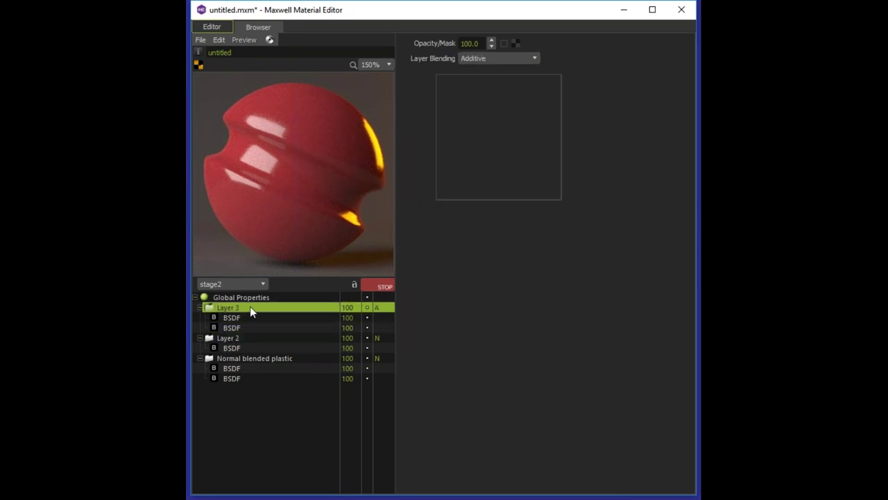
left_click(232, 328)
left_click(248, 308)
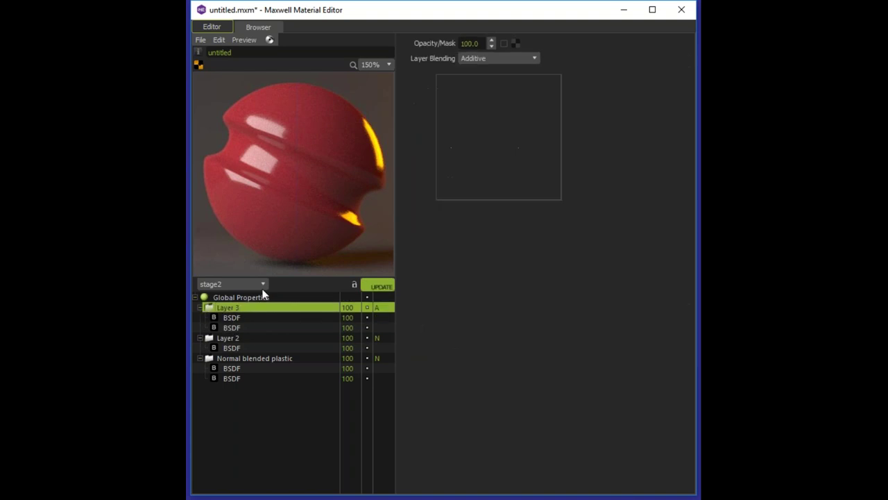
left_click(236, 328)
left_click(234, 317)
Step: Add a new layer above Layer 3 and open its BSDF settings
left_click(253, 310)
right_click(253, 310)
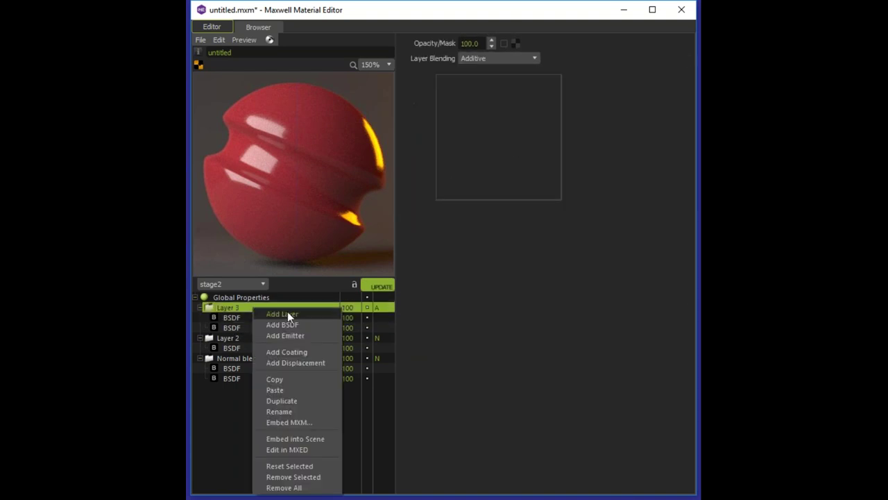
left_click(288, 312)
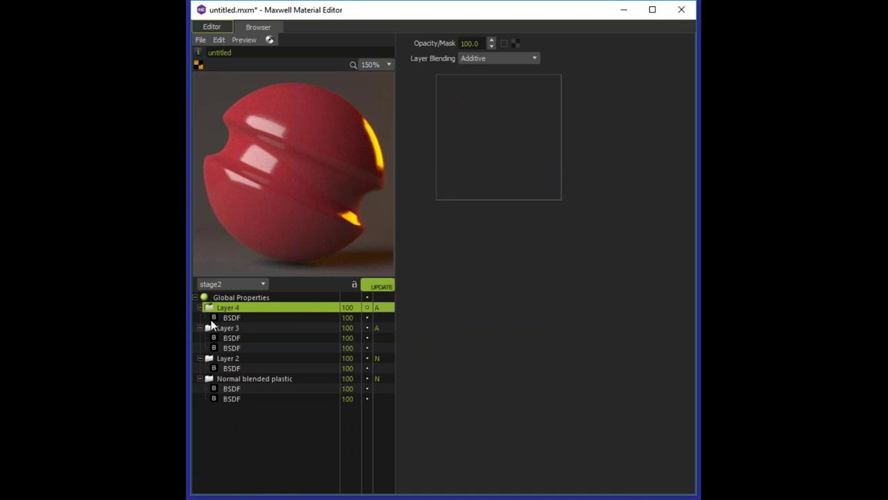
left_click(233, 321)
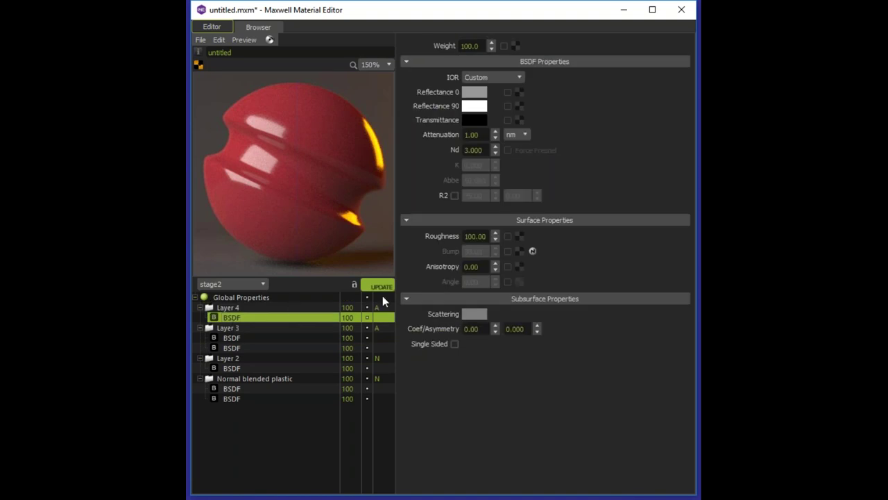
Step: Examine Layer 4's opacity and additive blending alongside the properties of its BSDF
left_click(316, 309)
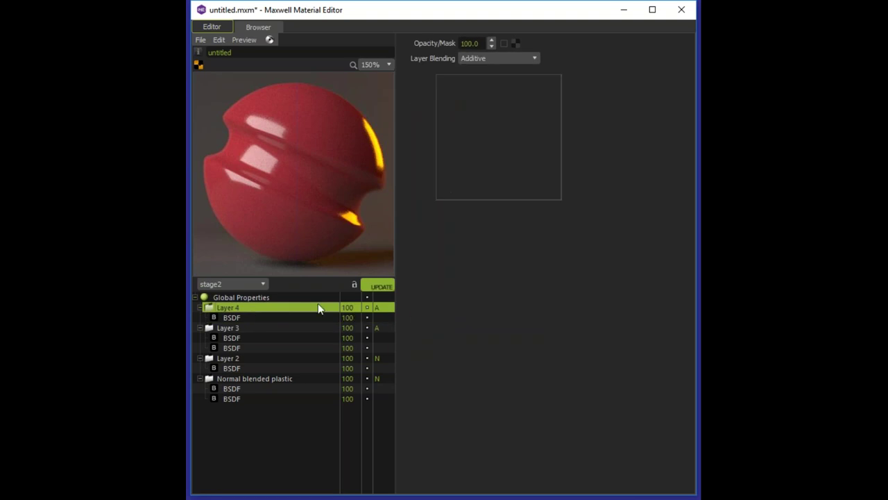
left_click(244, 318)
left_click(267, 308)
left_click(248, 325)
left_click(326, 317)
left_click(301, 309)
left_click(235, 317)
left_click(265, 307)
left_click(258, 317)
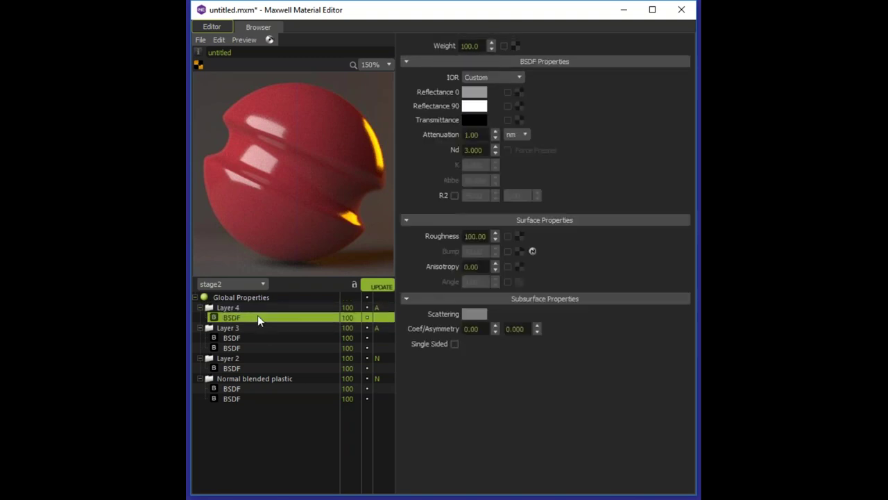
Step: Delete Layer 4 from the material
left_click(300, 307)
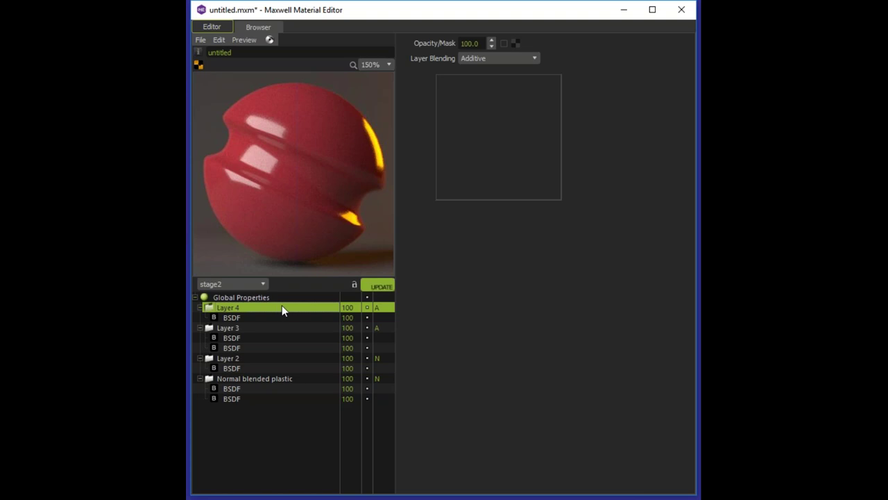
key("Delete")
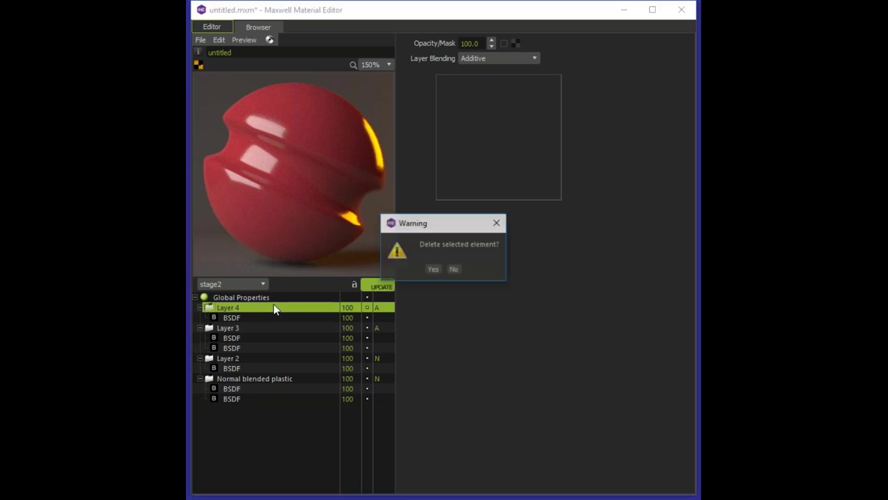
left_click(432, 270)
Step: Set Layer 3's opacity to 35 and refresh the preview
left_click(235, 307)
type("35")
key("Return")
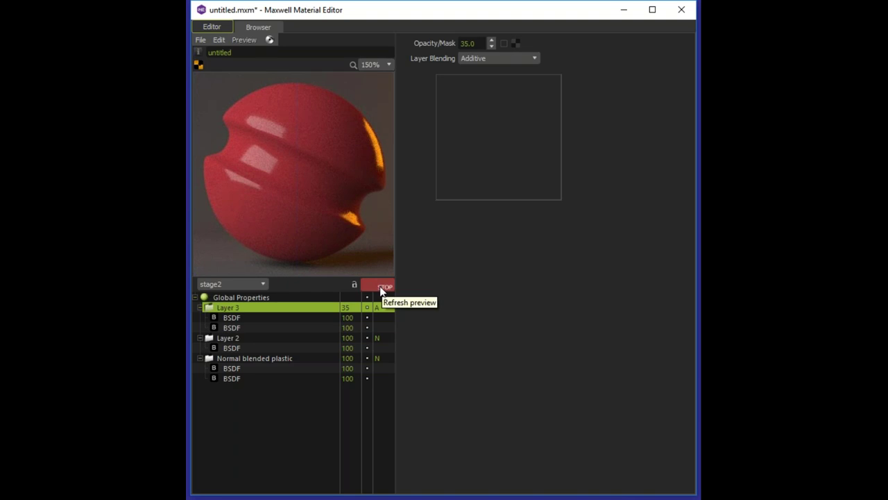
Step: Flip back and forth through the stored previews to compare the normal blended and additive plastics
key("ctrl+z")
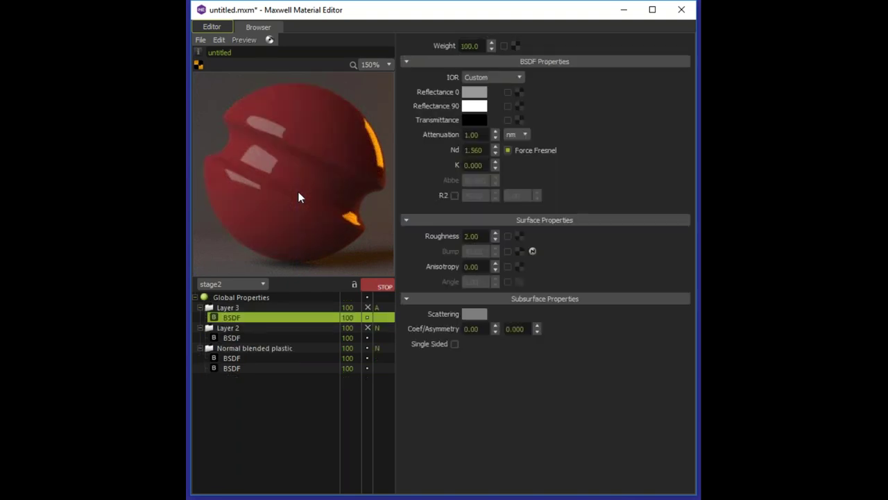
key("ctrl+z")
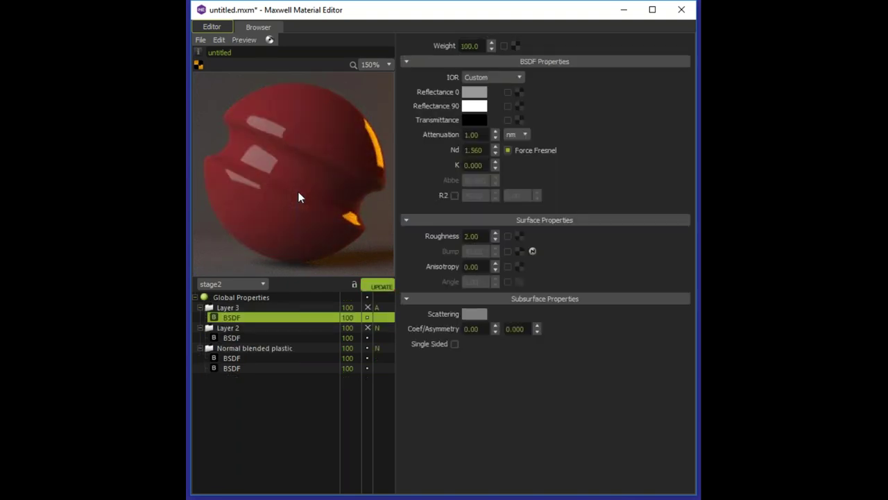
key("ctrl+y")
key("ctrl+z")
key("ctrl+y")
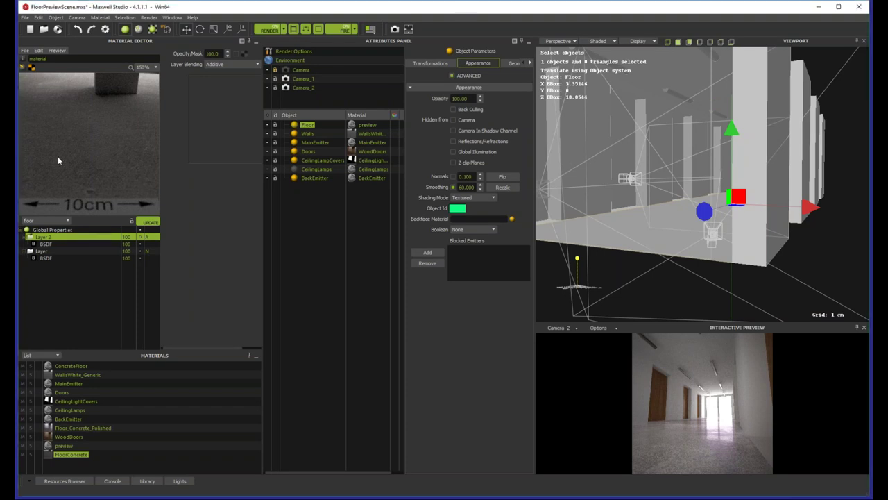
Step: Switch to Maxwell Studio and examine FloorConcrete's base layer BSDF and the additive Layer 2 with its BSDF
left_click(44, 258)
key("Up")
key("Up")
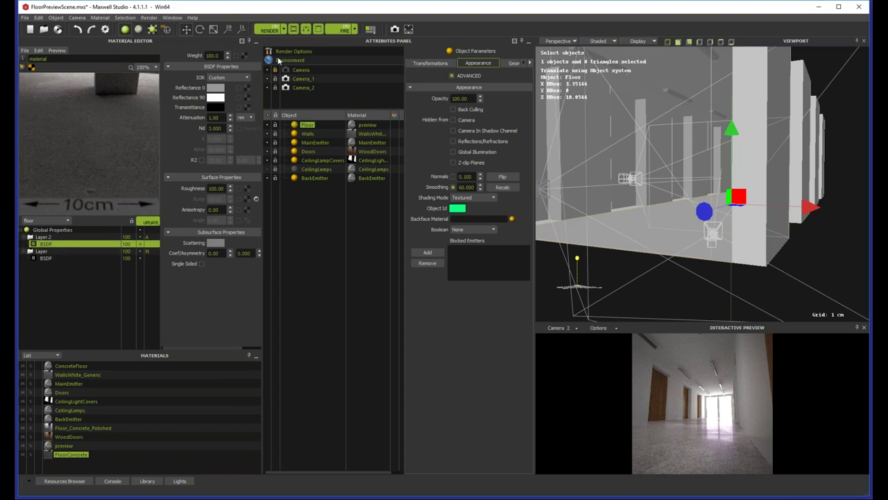
left_click(62, 237)
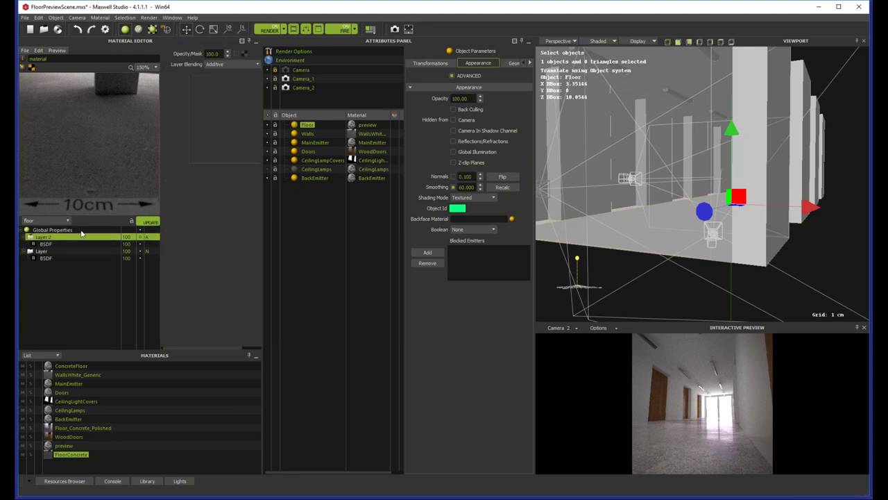
left_click(43, 245)
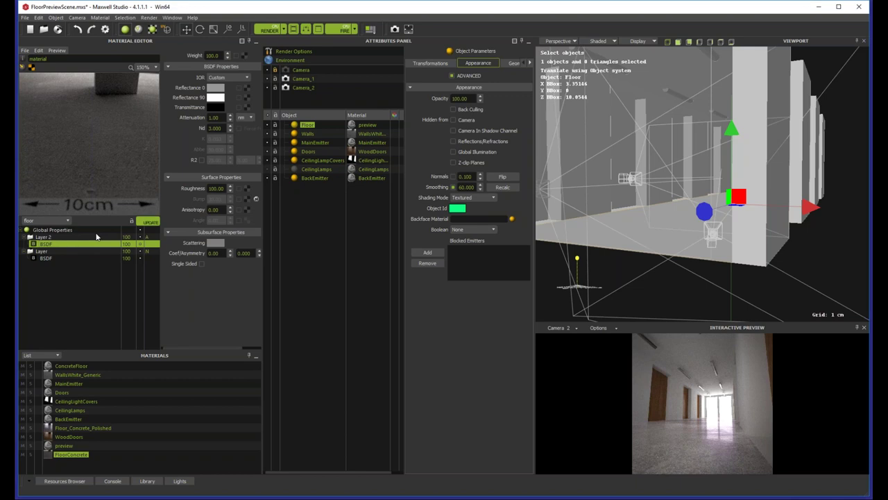
Step: Enable the override map for the ConcreteFloor_Diffuse.jpg texture in the Reflectance 0 of the base layer's BSDF
left_click(45, 257)
left_click(248, 89)
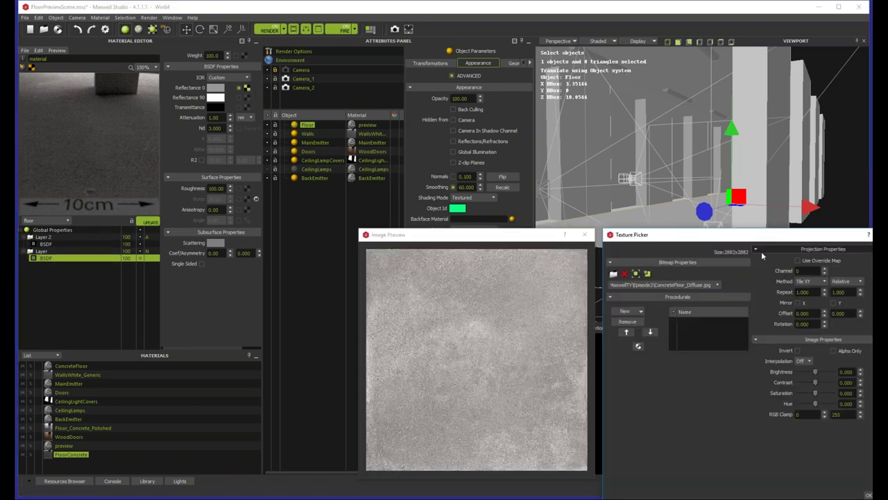
left_click(813, 261)
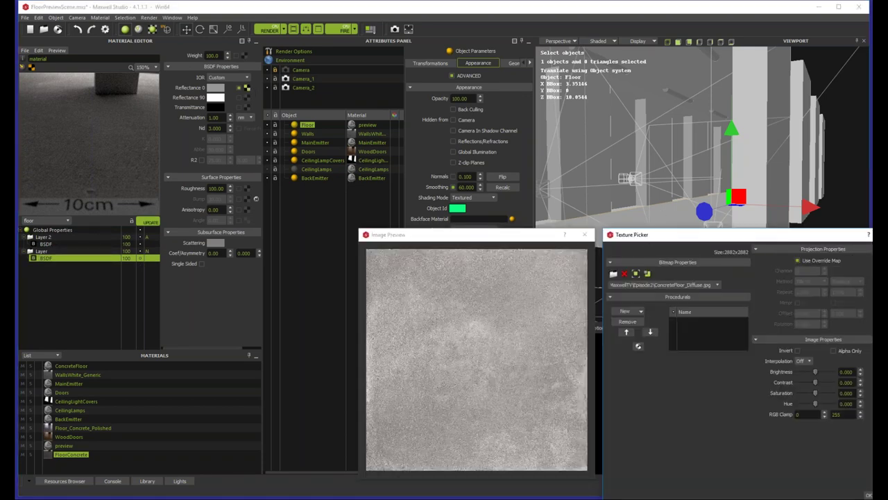
left_click(869, 495)
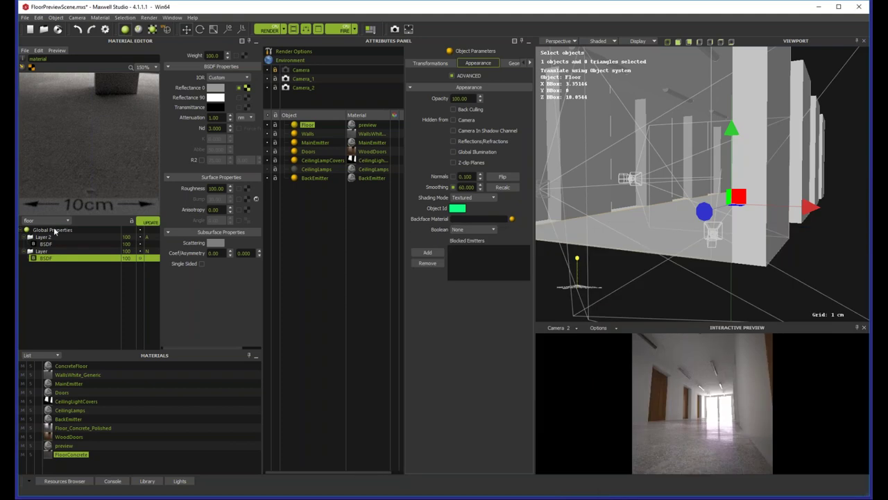
Step: Review the override map's projection settings in FloorConcrete's global properties and accept them
left_click(56, 230)
left_click(205, 64)
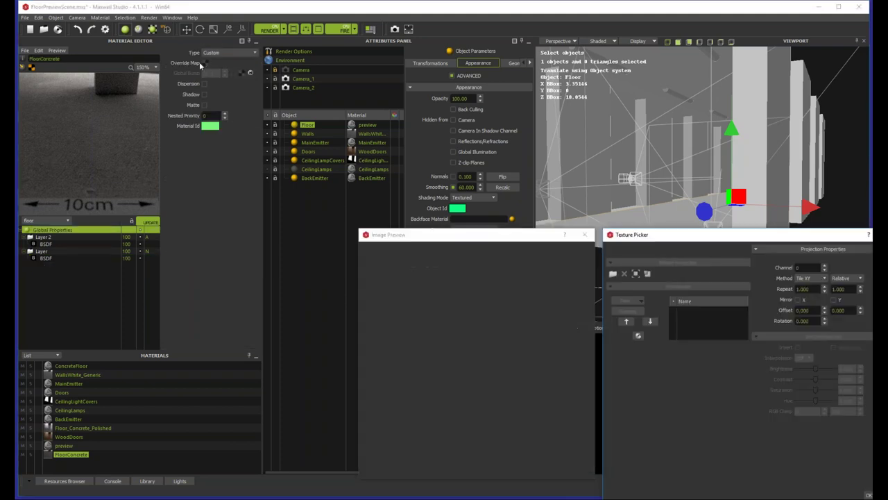
left_click_drag(704, 235, 632, 224)
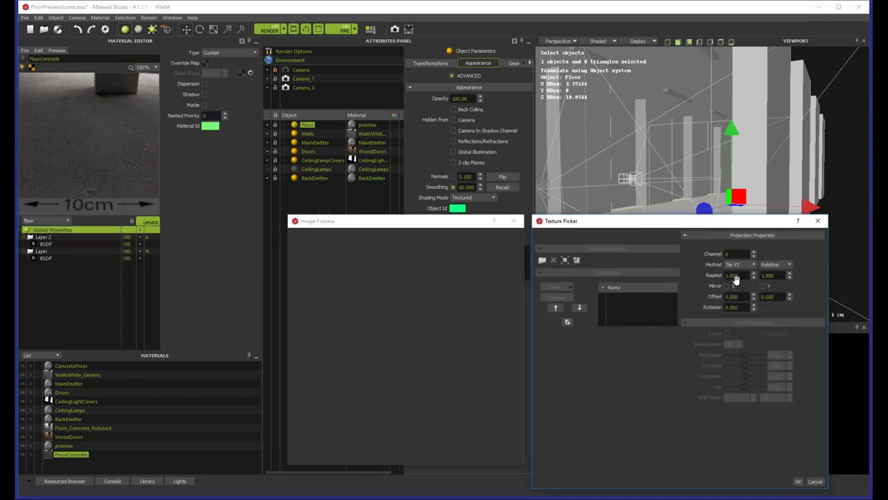
left_click(799, 482)
Step: Set Layer 2's BSDF to roughness 2 and Nd 1.54 with Force Fresnel enabled, and refresh the floor preview
left_click(48, 245)
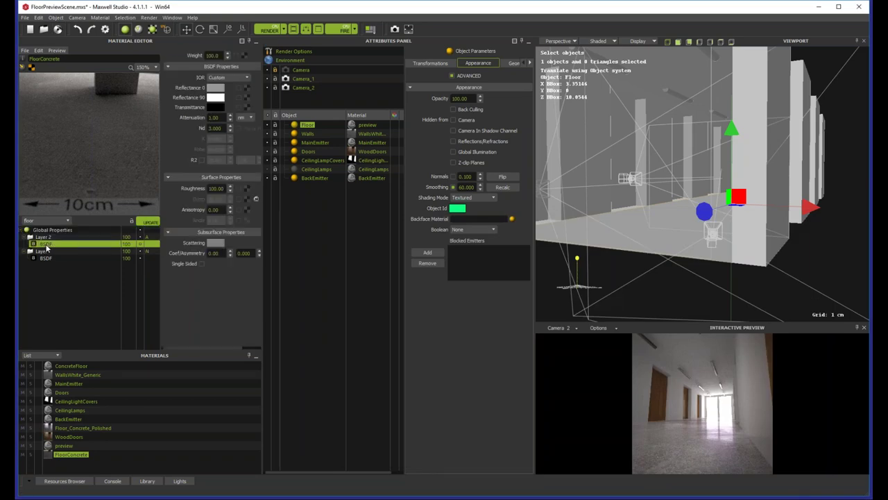
left_click(61, 238)
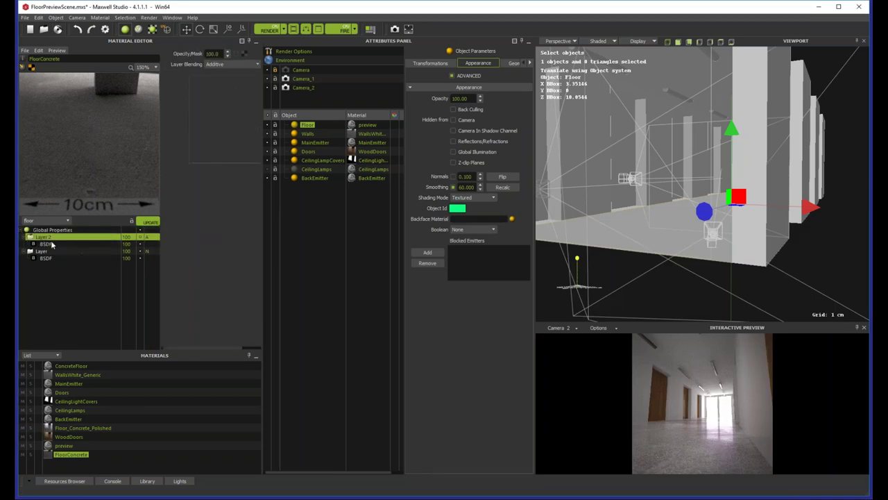
left_click(49, 245)
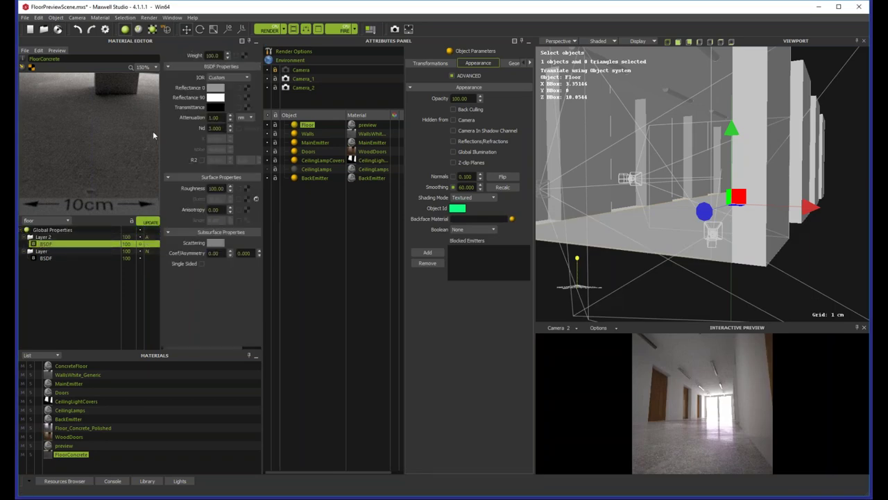
double_click(217, 188)
double_click(220, 128)
type("1.54")
key("Return")
left_click_drag(264, 145, 309, 144)
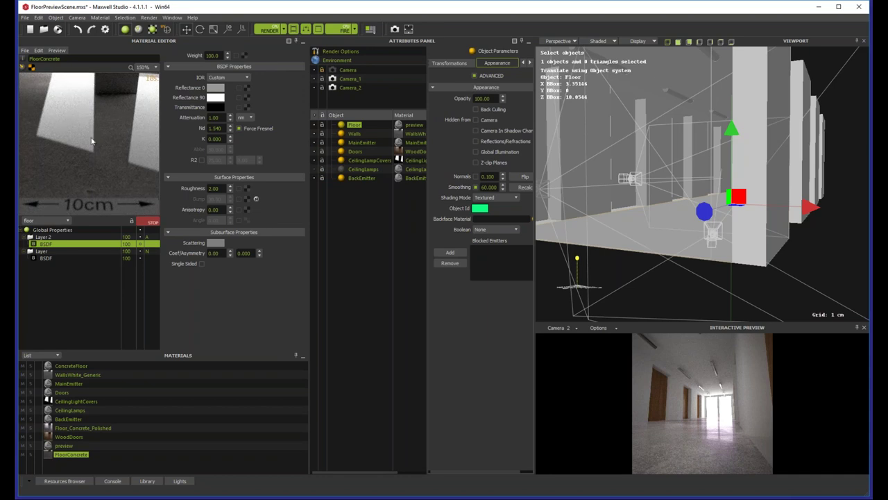
left_click(147, 223)
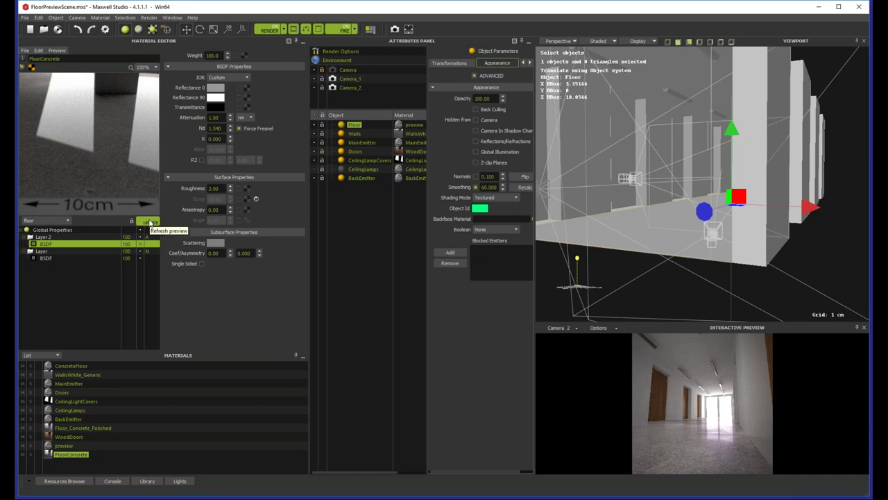
Step: Compare the polished floor reflections in the reference photos ConcreteFloor_REF2.jpg and ConcreteFloor_REF3.jpg
left_click(53, 230)
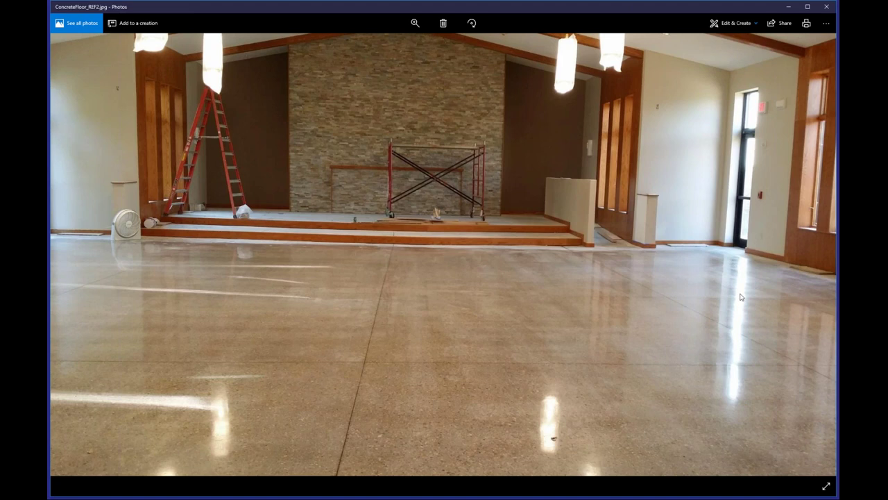
key("Right")
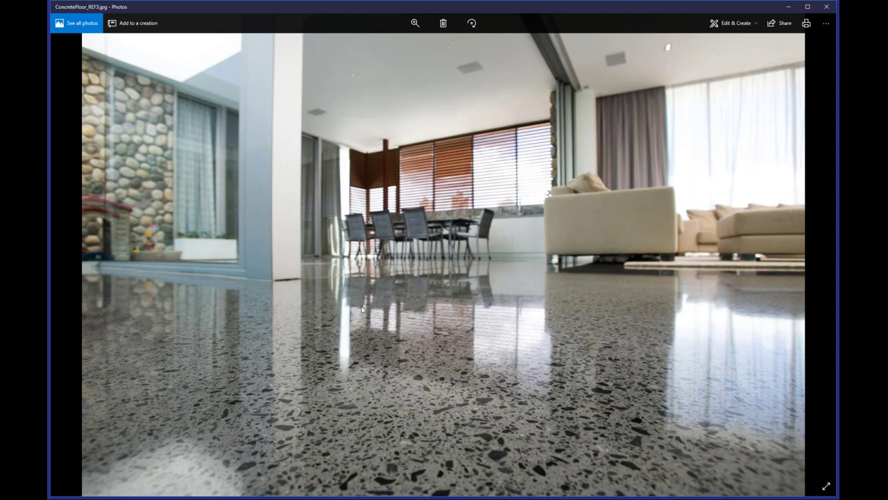
key("Left")
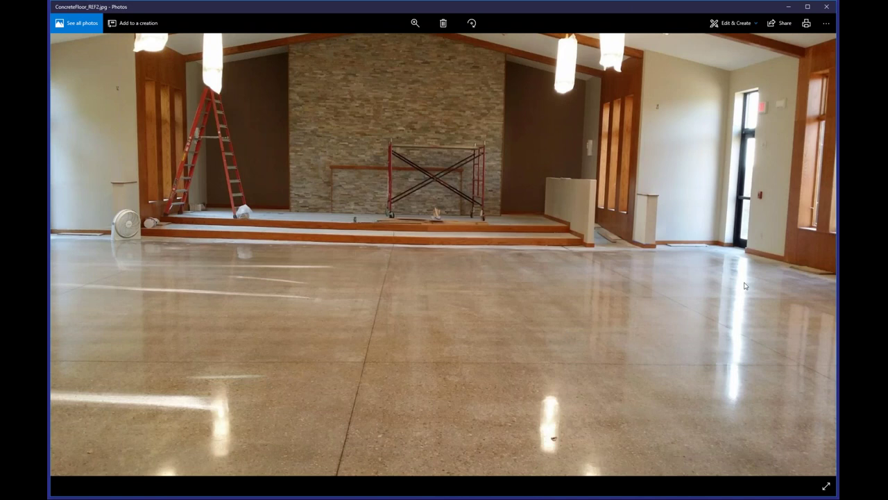
key("Right")
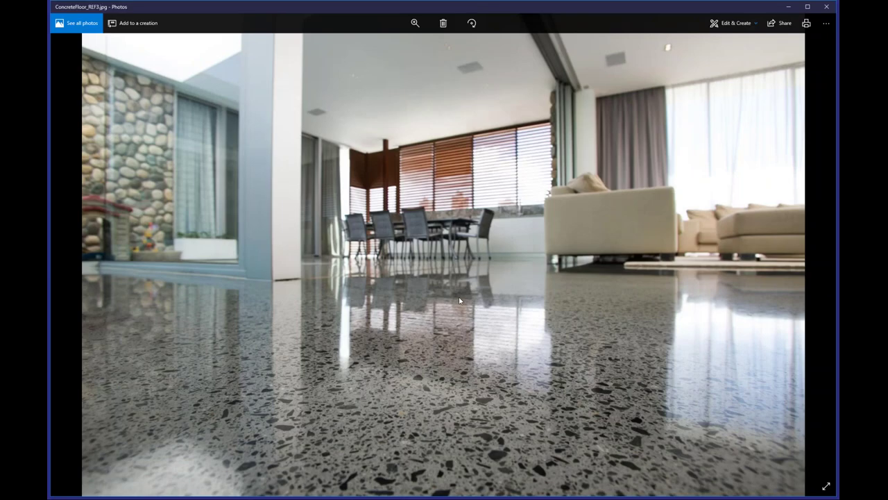
key("Left")
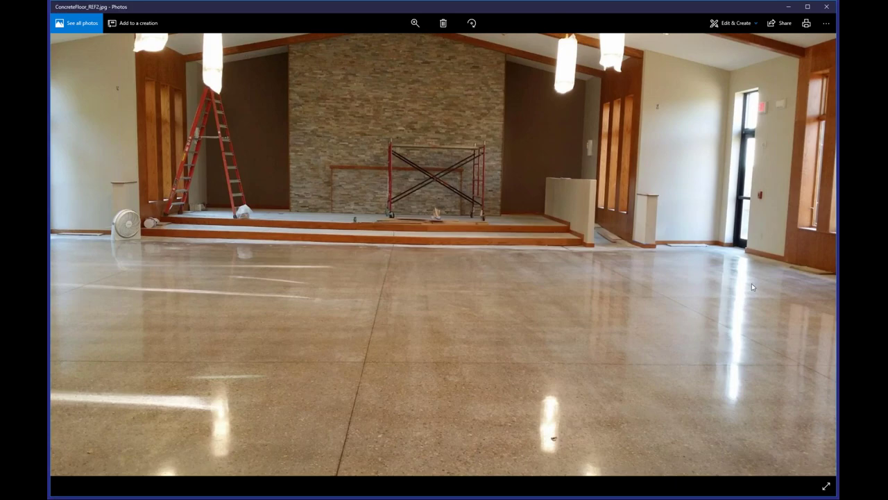
key("Right")
key("Right")
key("Left")
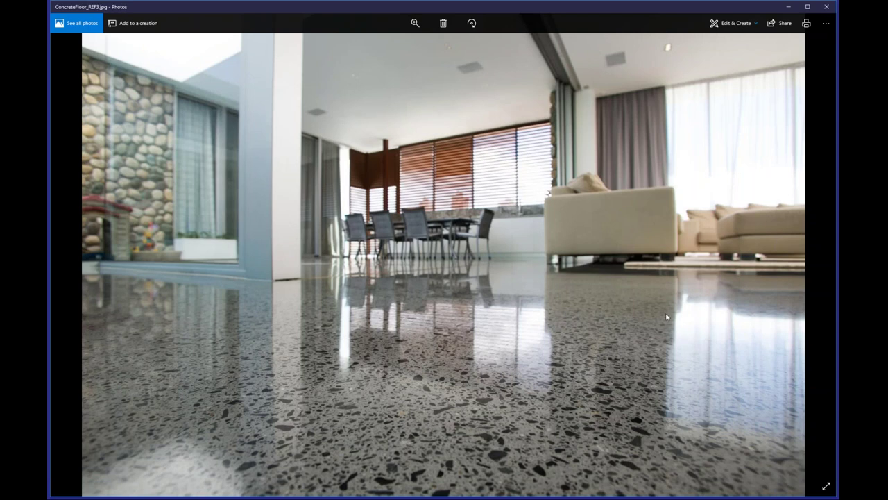
key("Left")
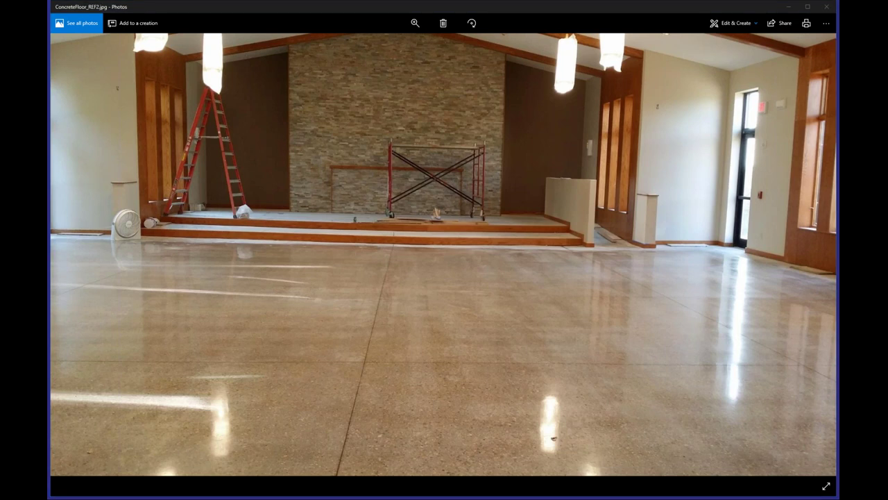
Step: Switch back to Maxwell Studio and review the base layer's Reflectance 0 texture and FloorConcrete's global properties
key("alt+Tab")
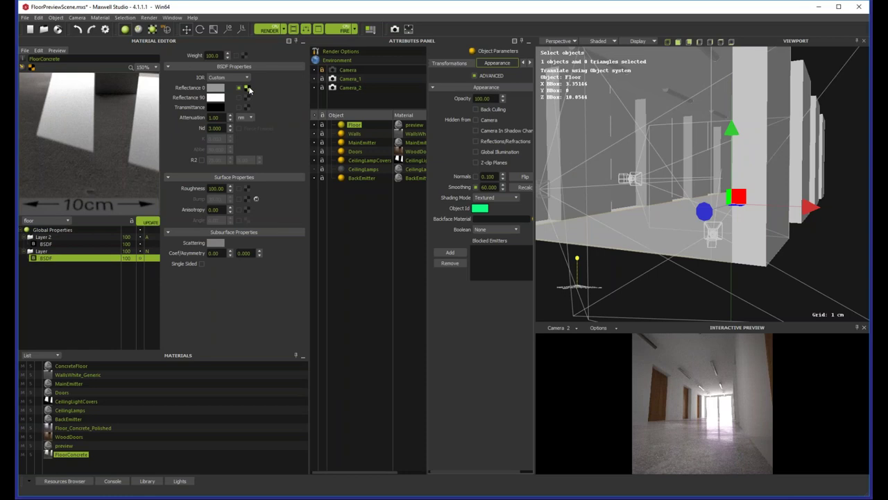
left_click_drag(249, 89, 262, 88)
left_click(56, 230)
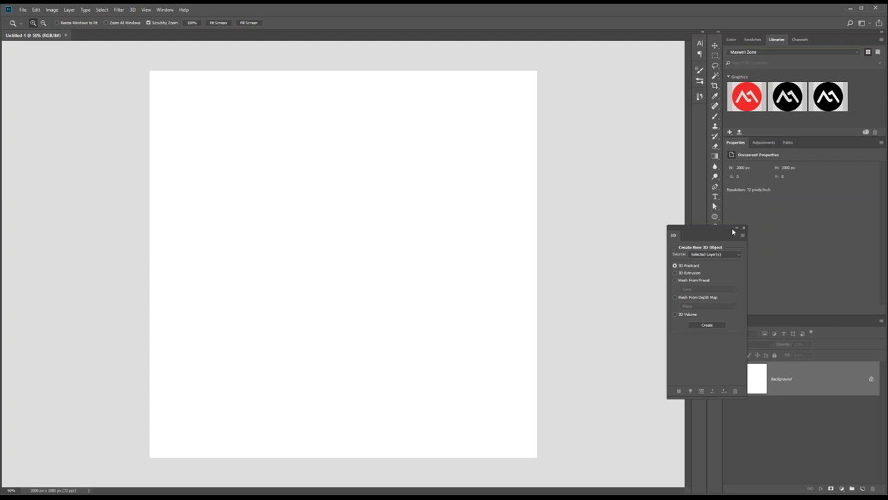
Step: Cover the blank white canvas in Photoshop with a cloud texture by applying Difference Clouds three times
left_click(743, 228)
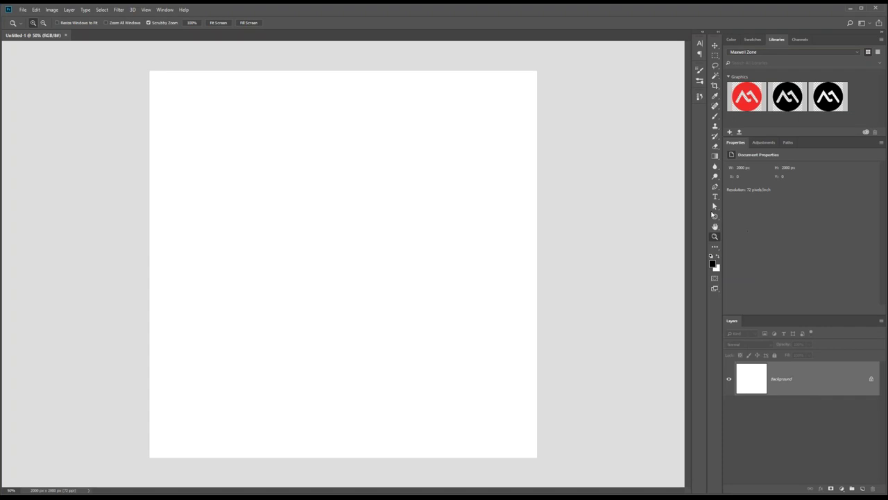
left_click(119, 10)
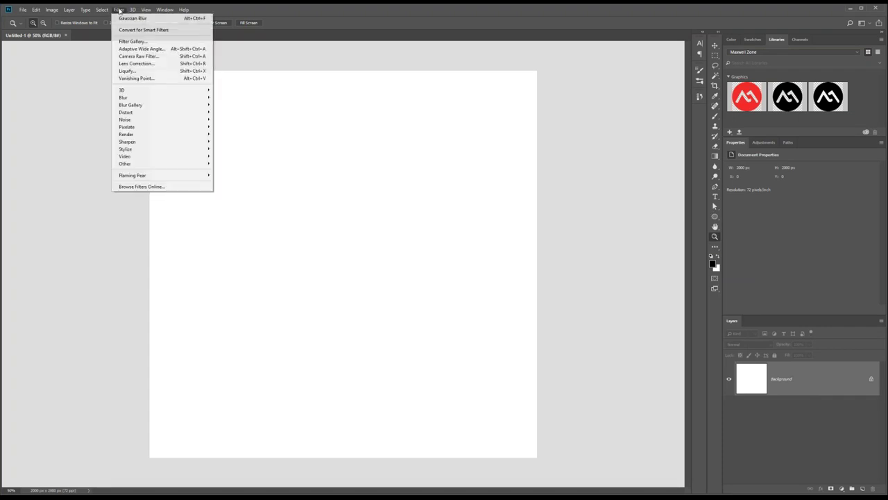
mouse_move(139, 134)
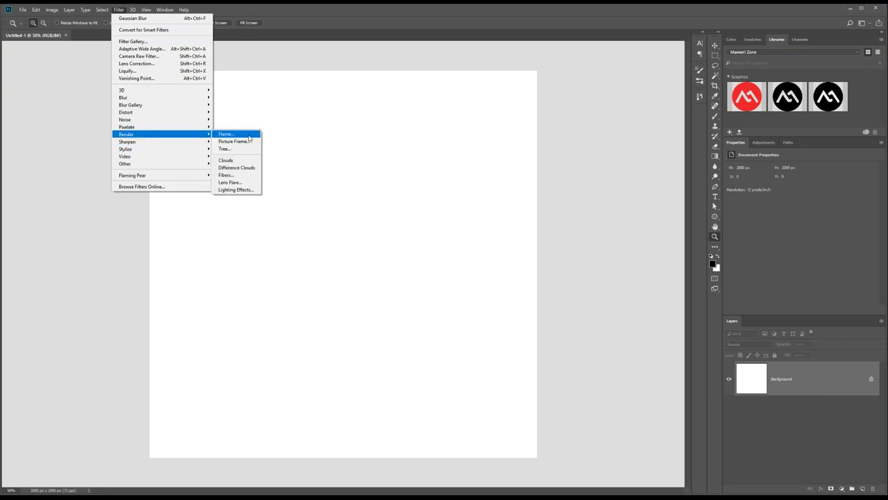
left_click(236, 168)
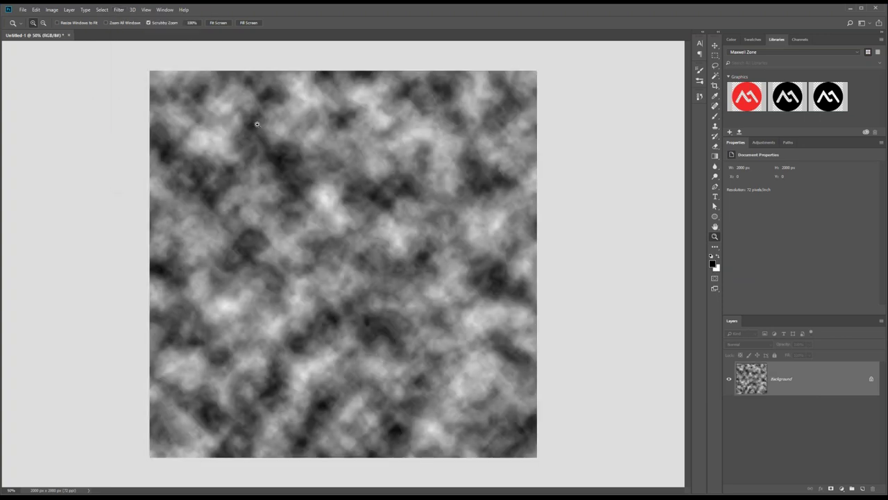
left_click(119, 10)
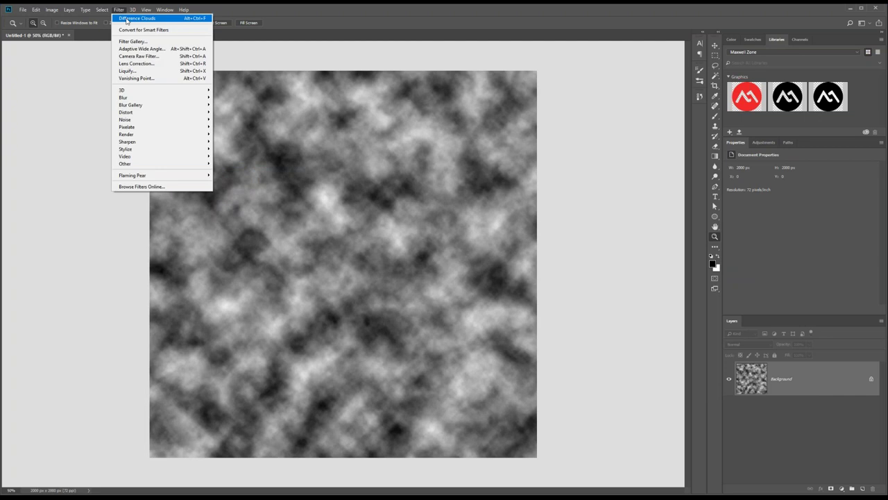
left_click(125, 19)
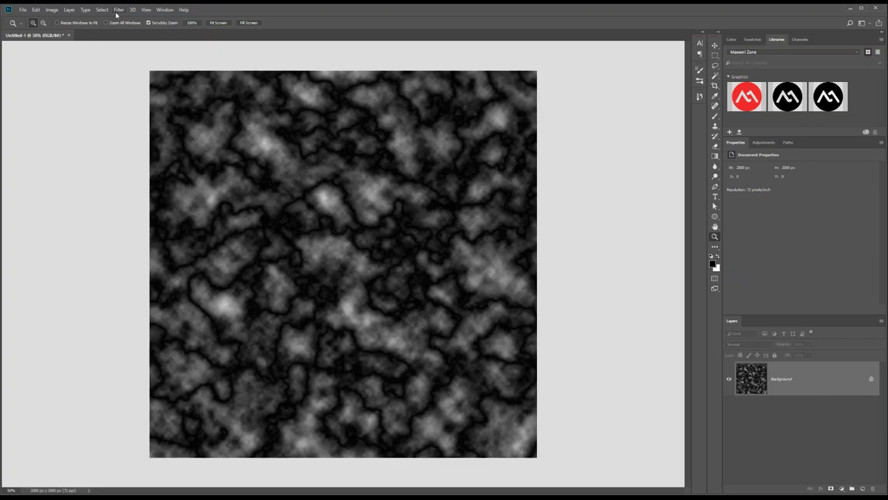
left_click(118, 9)
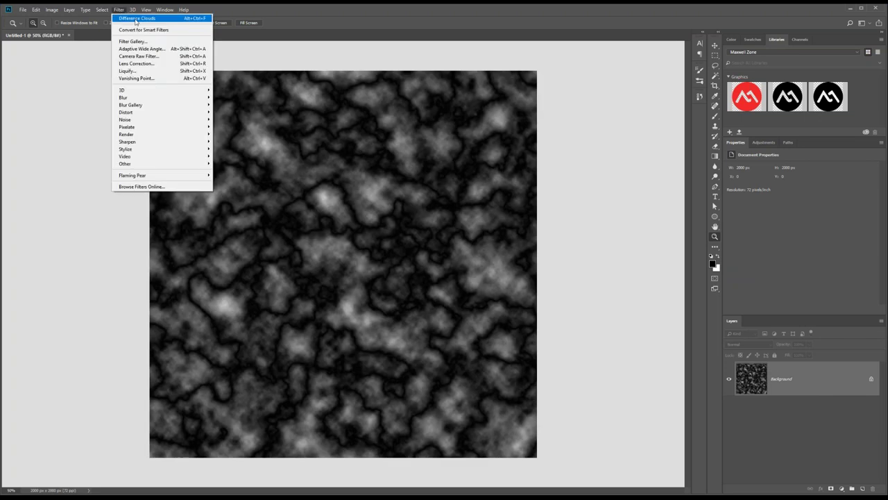
left_click(136, 19)
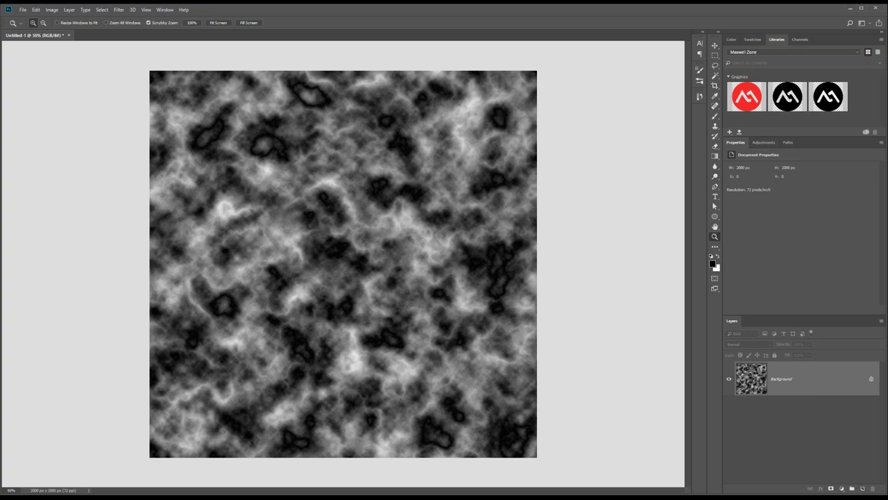
Step: Soften the cloud texture with a Gaussian Blur and check the result up close
left_click(119, 9)
mouse_move(142, 115)
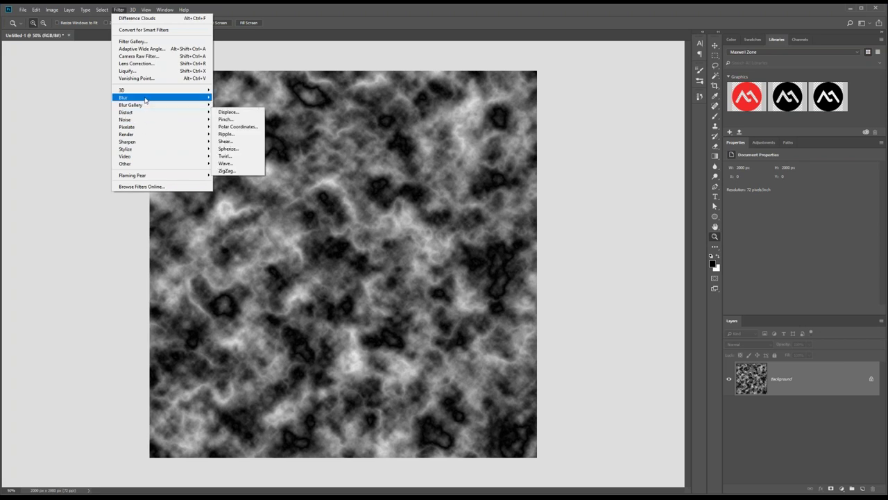
mouse_move(147, 99)
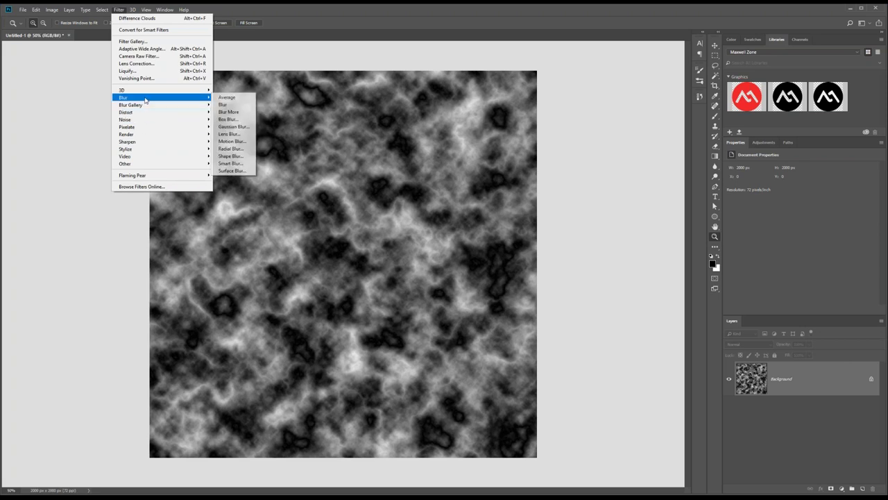
left_click(233, 126)
left_click_drag(576, 267, 585, 267)
left_click(653, 161)
double_click(715, 236)
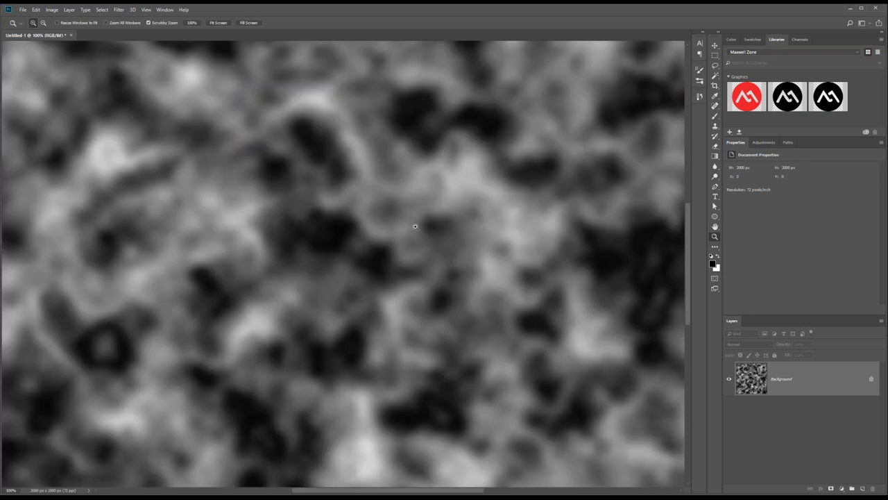
left_click_drag(396, 228, 343, 230)
Step: Try Generate Normal Map on the blurred clouds and inspect the enlarged sphere preview
left_click(132, 10)
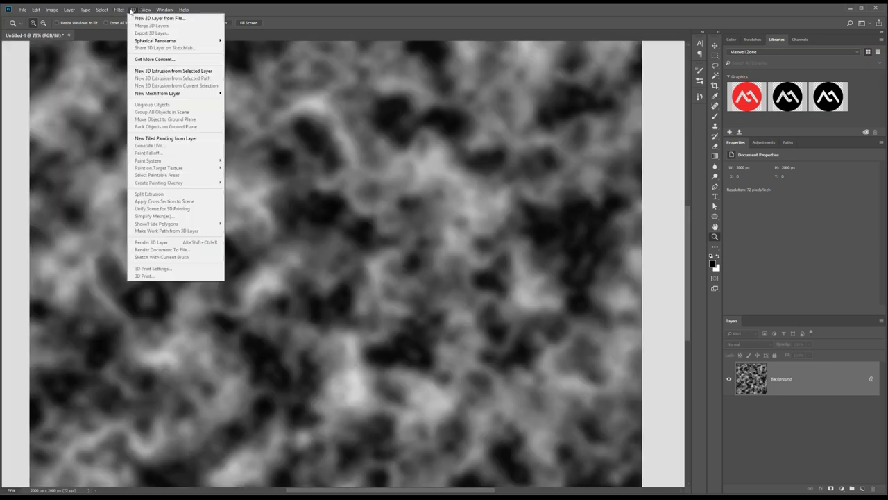
mouse_move(150, 90)
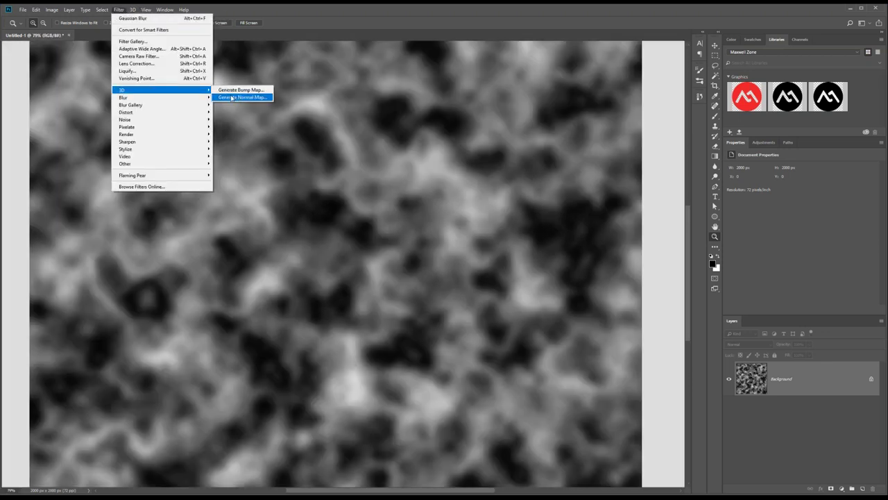
key("Escape")
key("Escape")
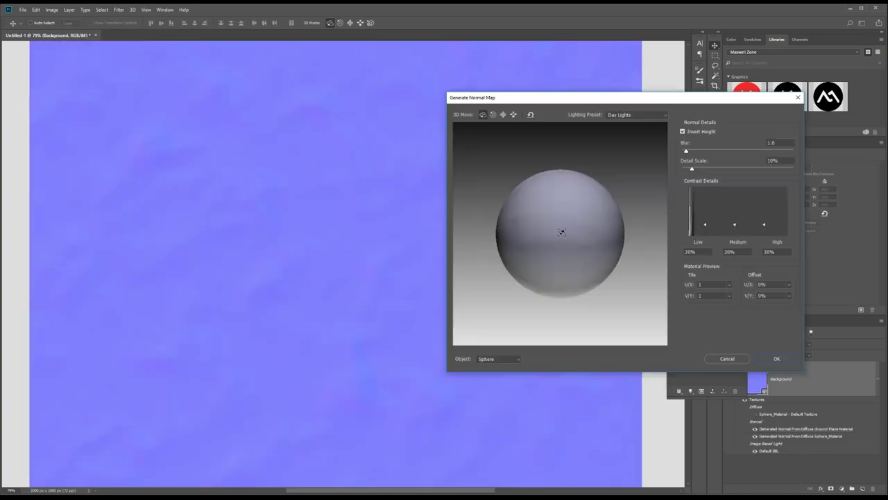
left_click(514, 115)
left_click_drag(549, 213, 556, 237)
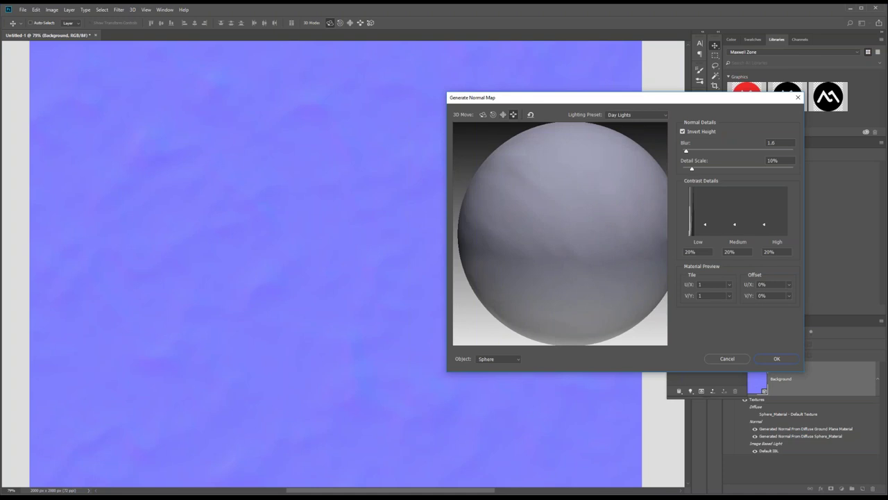
left_click(503, 115)
mouse_move(573, 174)
left_mouse_down()
mouse_move(569, 182)
mouse_move(576, 168)
left_mouse_up()
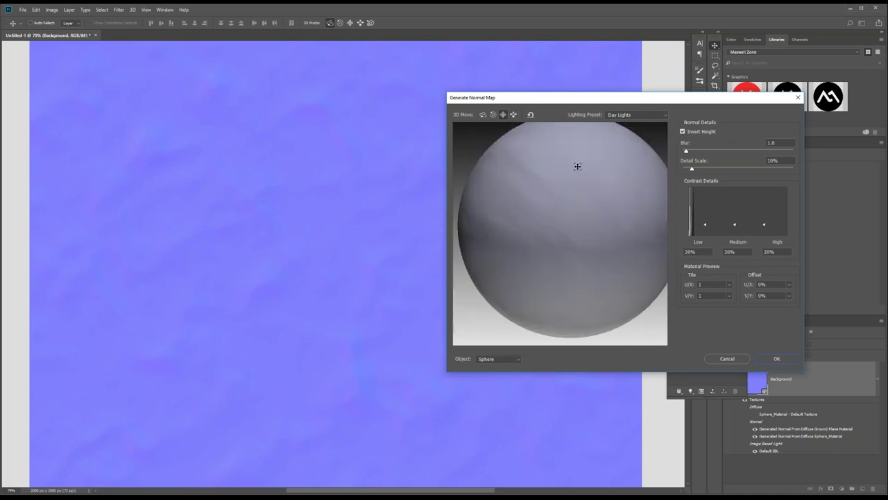
Step: Preview the normal map on a Cube Wrap object, inspect it from several angles, and discard the normal map
left_click(507, 359)
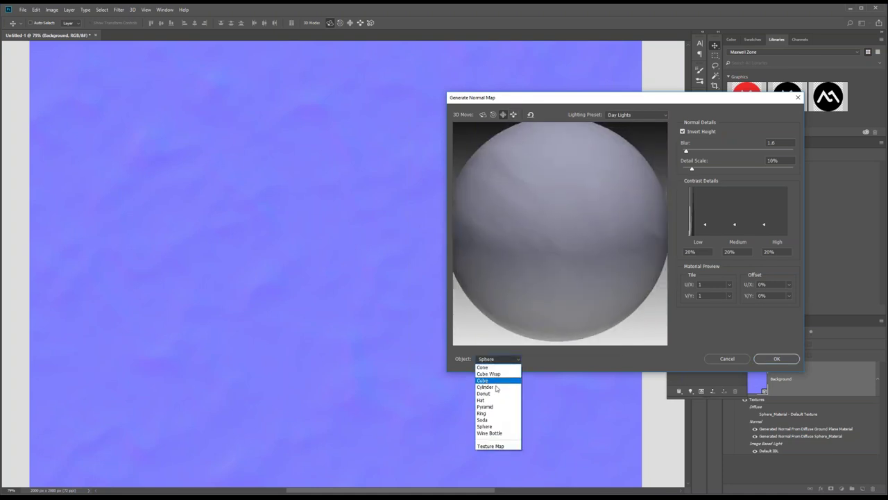
left_click(489, 374)
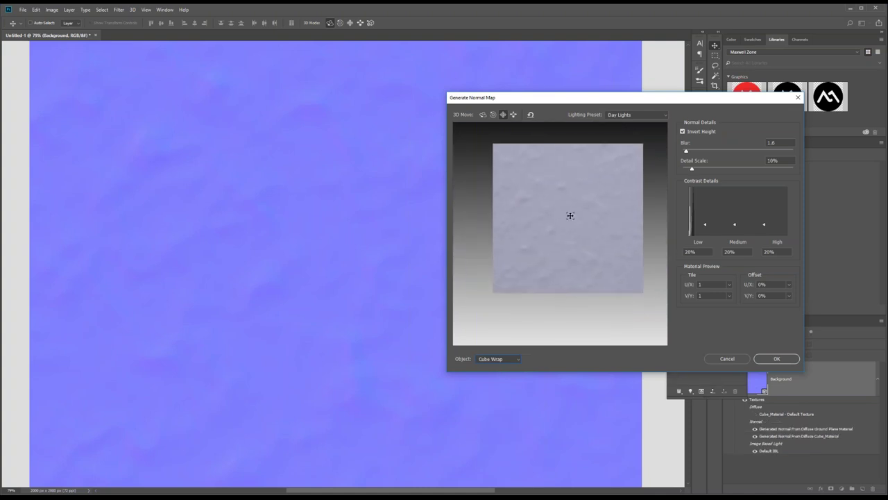
left_click(513, 114)
left_click_drag(545, 153, 543, 224)
left_click(483, 115)
left_click_drag(548, 166, 625, 236)
left_click(727, 359)
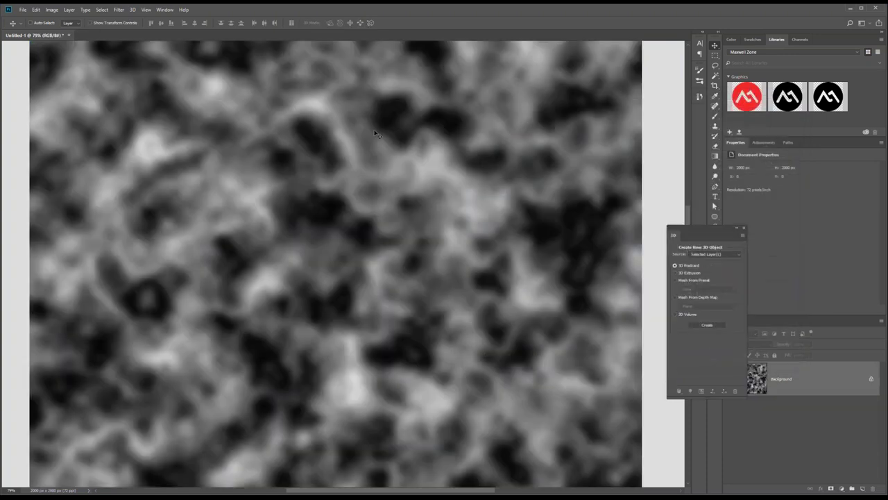
left_click(743, 228)
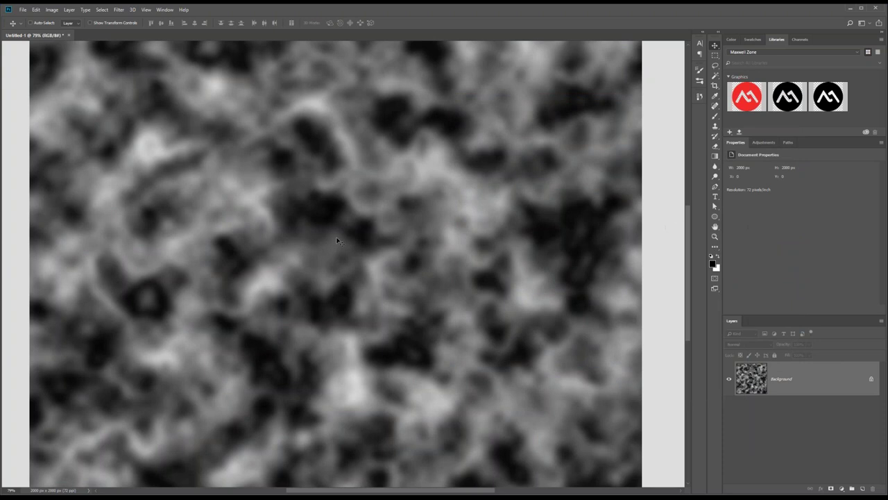
Step: Apply the Filter Gallery's Chrome sketch effect to the blurred clouds with Detail 2 and Smoothness 10
left_click(119, 9)
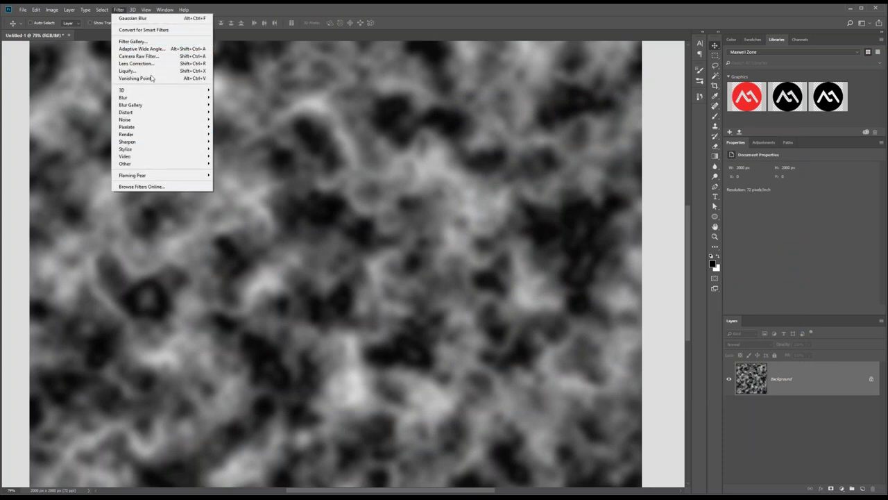
left_click(139, 43)
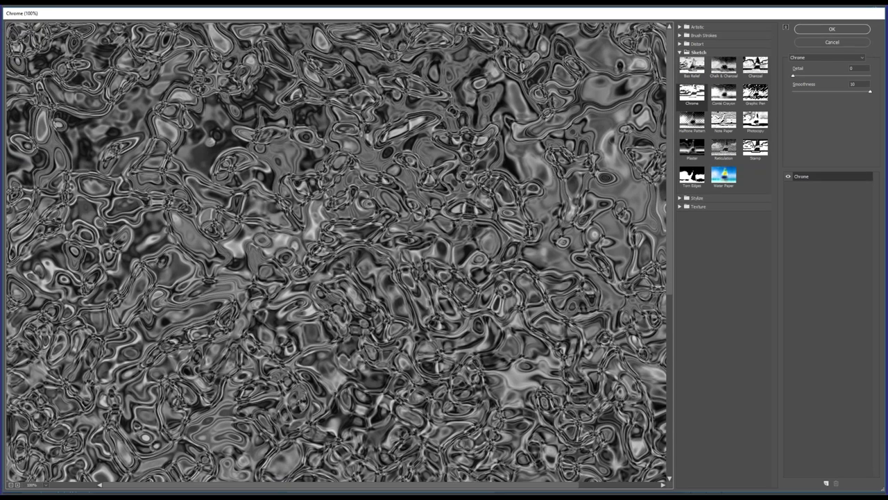
left_click(701, 53)
left_click(701, 53)
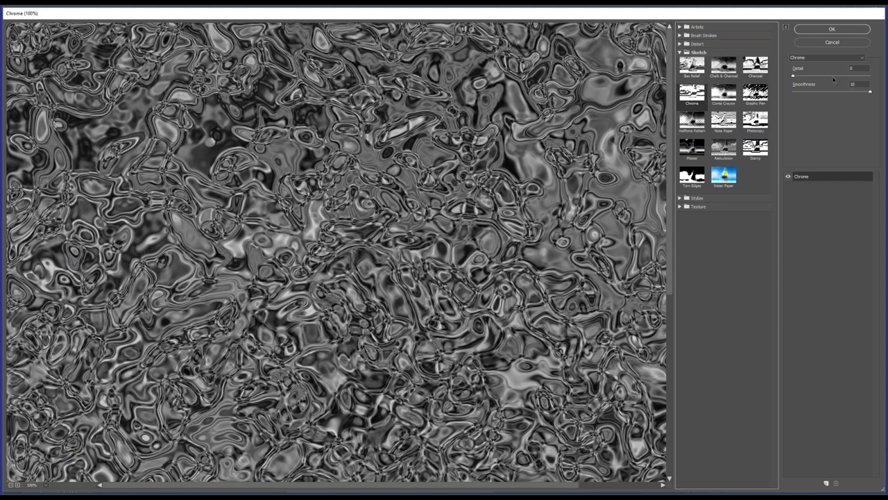
mouse_move(793, 78)
left_mouse_down()
mouse_move(862, 77)
mouse_move(840, 91)
mouse_move(794, 89)
mouse_move(854, 88)
mouse_move(864, 77)
mouse_move(804, 76)
left_mouse_up()
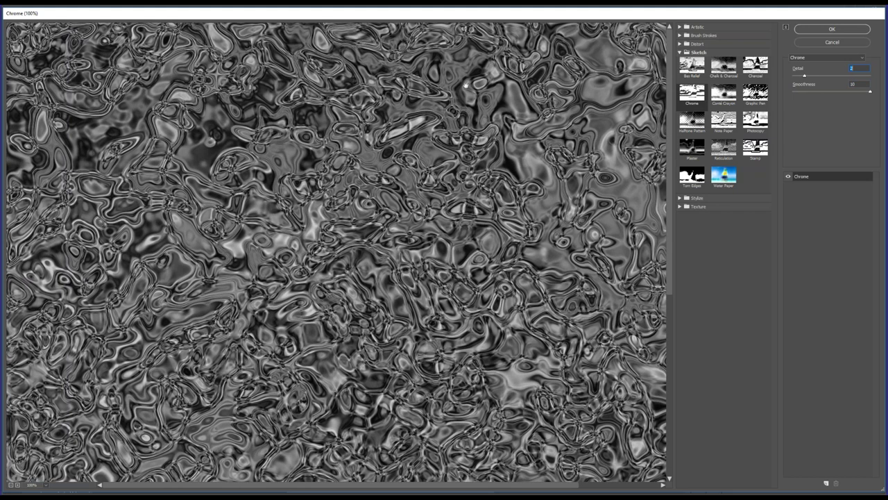
left_click(830, 31)
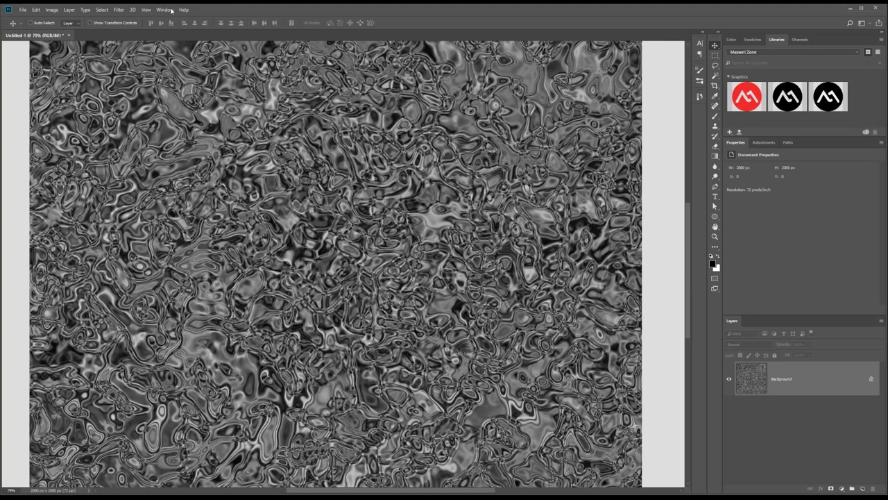
Step: Generate a normal map from the chrome-filtered cloud texture and preview it on a Cube Wrap object
left_click(132, 10)
left_click(247, 11)
left_click(118, 10)
mouse_move(155, 93)
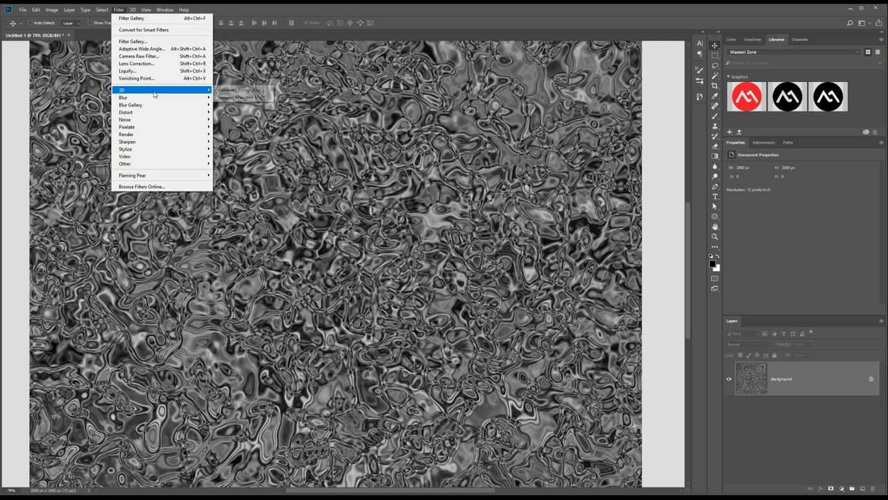
left_click(236, 91)
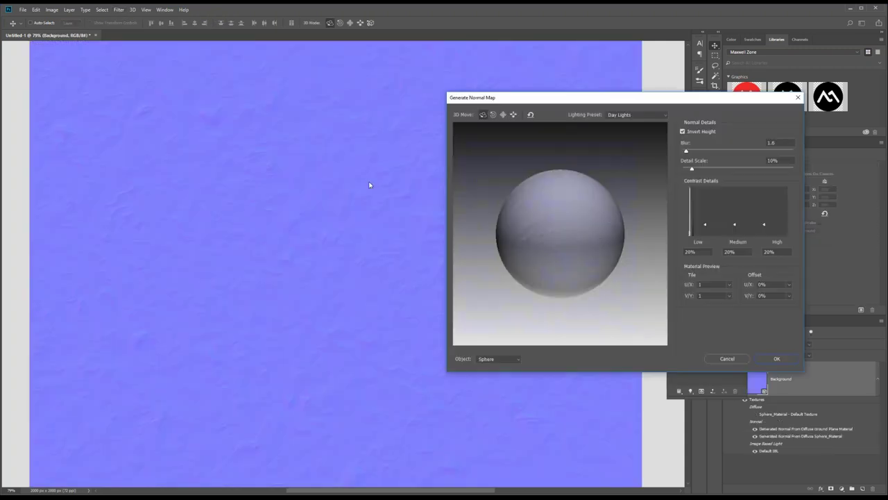
left_click(488, 359)
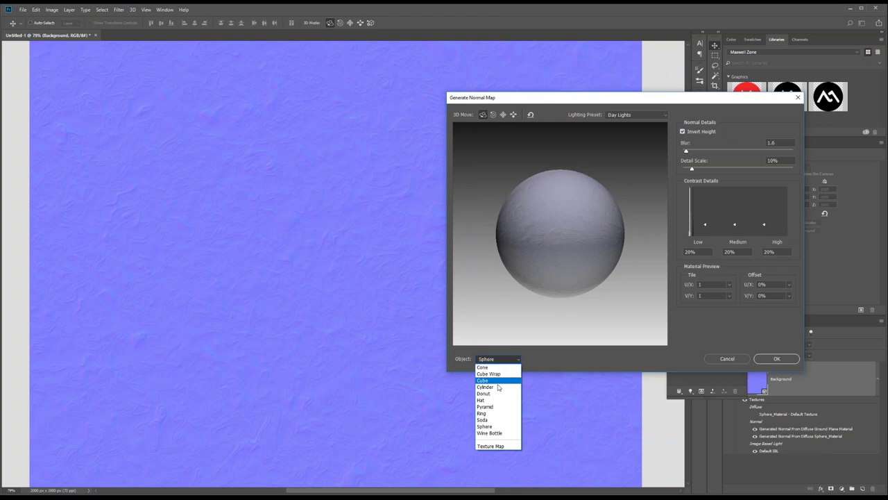
left_click(488, 374)
Step: Check the relief close up on the cube preview, set the normal map's Blur to 2.1 and Detail Scale to 9%, and apply it
left_click(514, 115)
left_click_drag(560, 206, 551, 236)
left_click(483, 115)
mouse_move(577, 173)
left_mouse_down()
mouse_move(567, 184)
mouse_move(580, 195)
mouse_move(522, 139)
mouse_move(570, 187)
left_mouse_up()
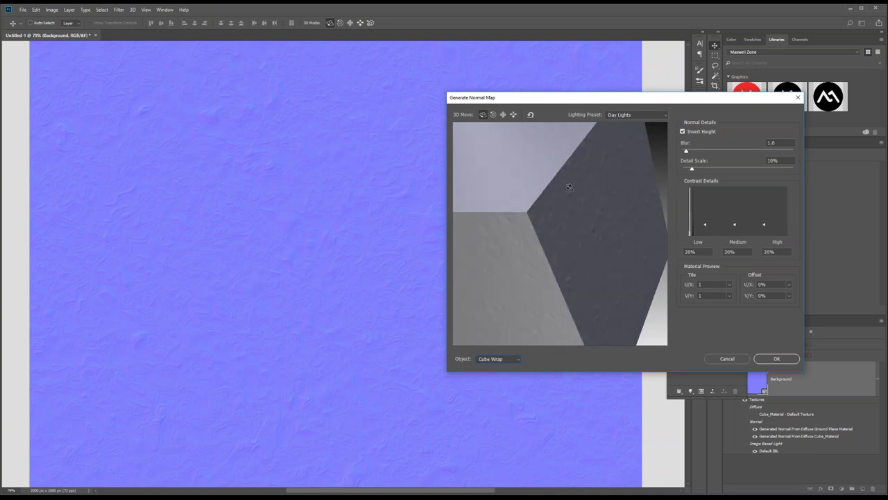
left_click(514, 114)
left_click_drag(590, 220, 575, 236)
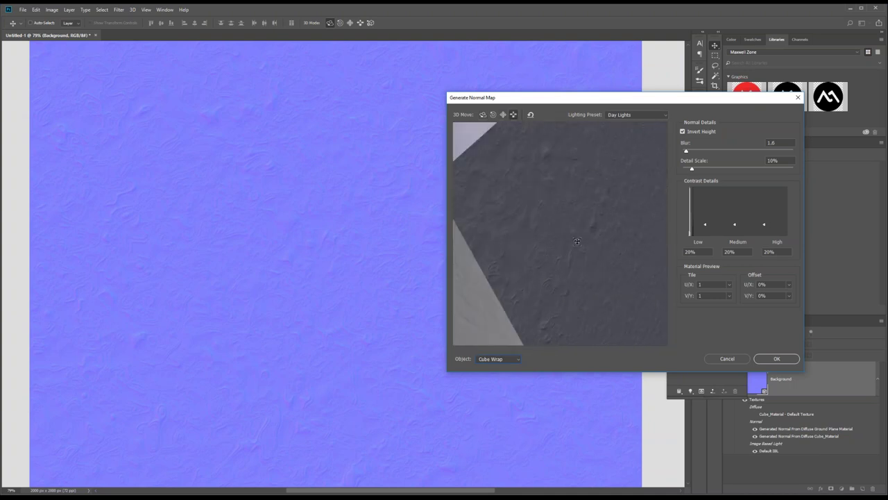
left_click_drag(686, 152, 697, 170)
left_click_drag(694, 171, 691, 172)
left_click_drag(688, 153, 687, 152)
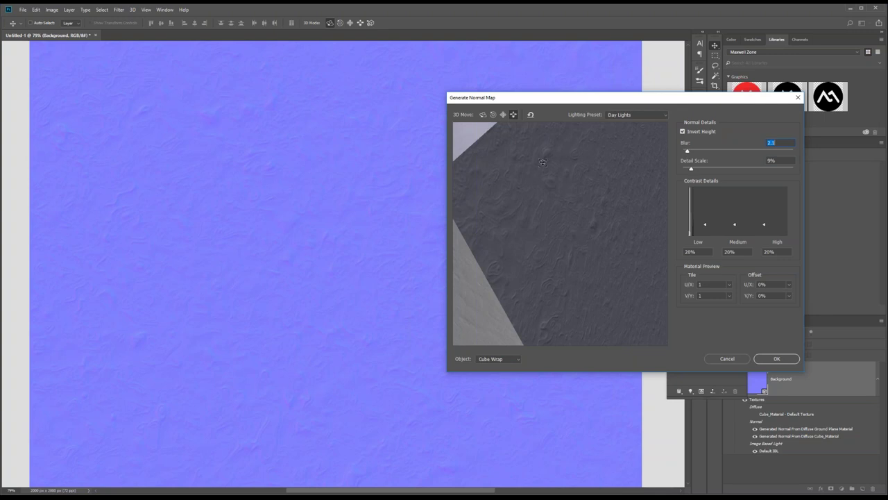
left_click(778, 359)
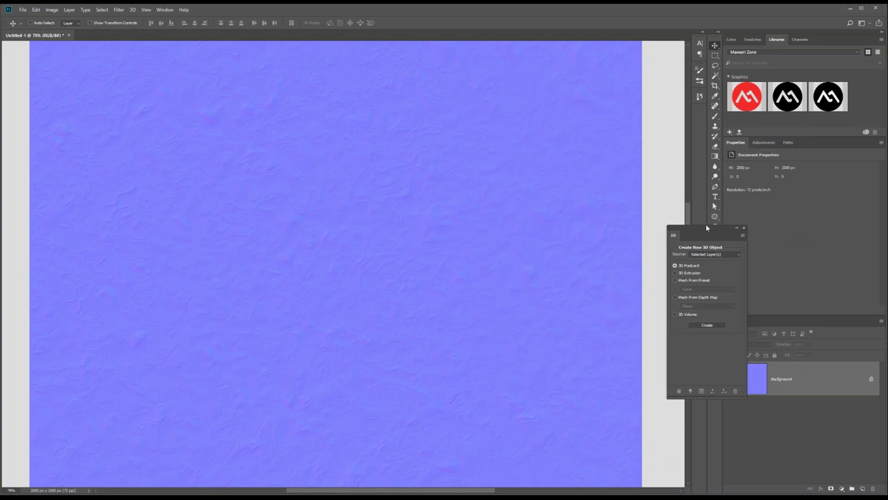
left_click_drag(697, 229, 800, 204)
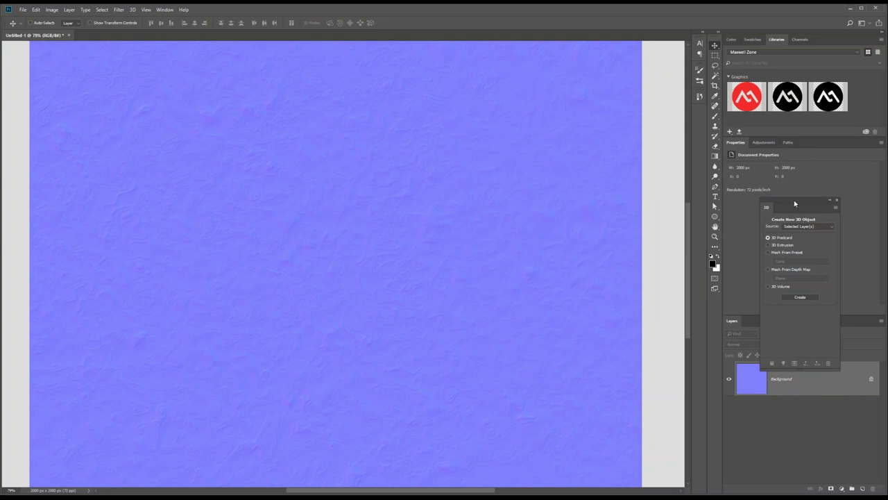
left_click_drag(798, 204, 702, 212)
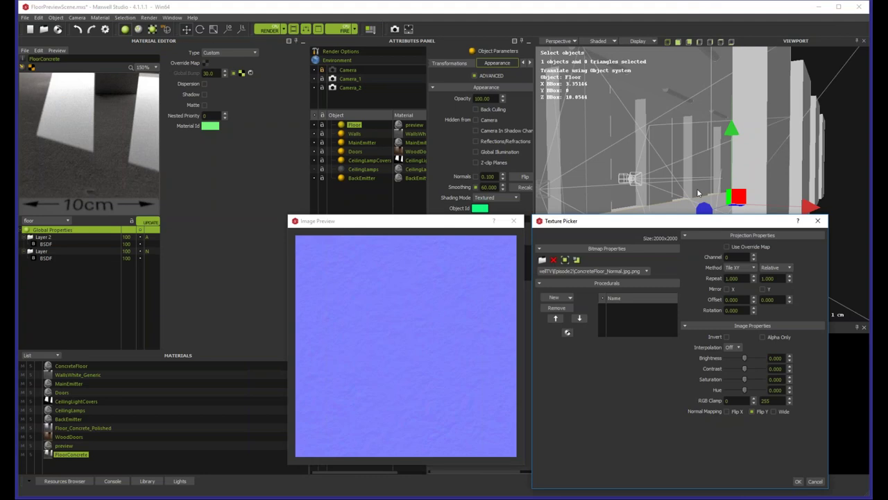
Step: In Maxwell Studio, apply ConcreteFloor_Normal.jpg.png as FloorConcrete's global normal map at 100 strength and refresh the material preview
left_click_drag(610, 222, 585, 185)
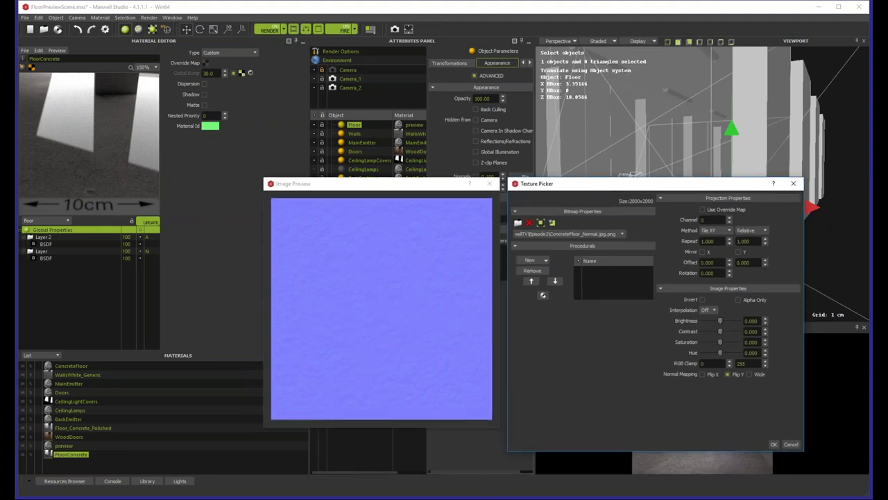
left_click(772, 444)
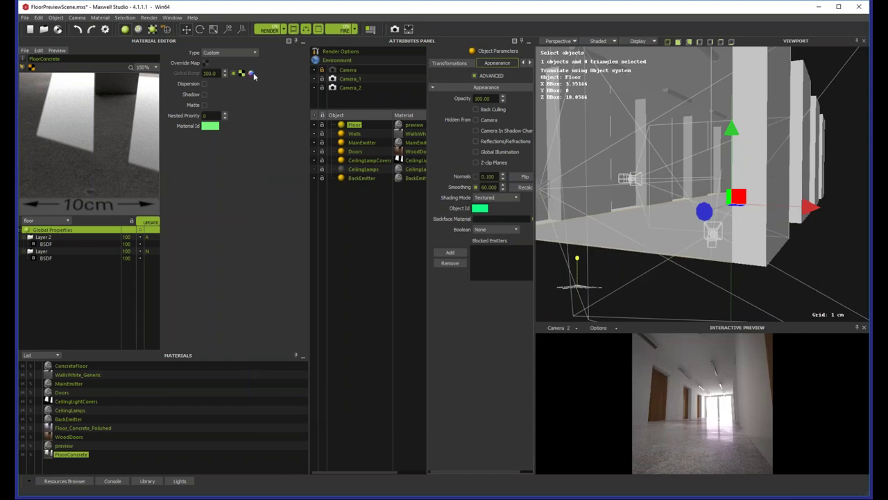
left_click(149, 224)
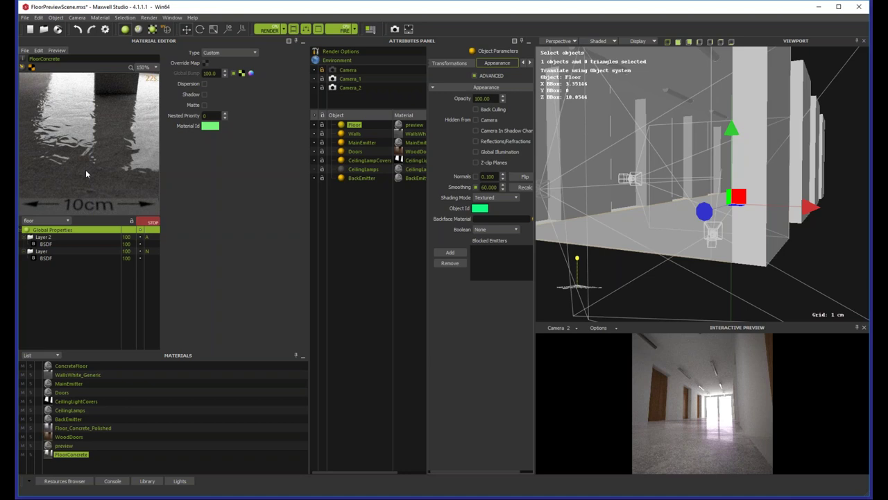
Step: Make the global bump's normal texture use the override map for its projection
left_click(241, 73)
left_click(725, 211)
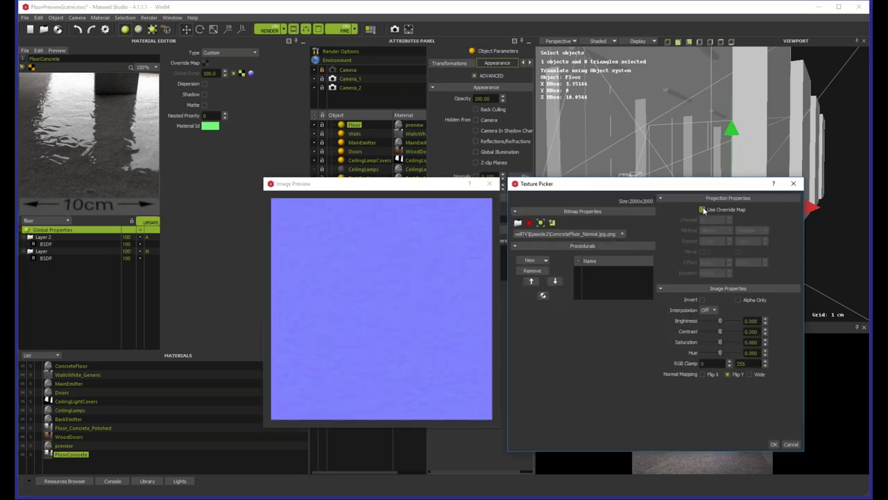
left_click(774, 445)
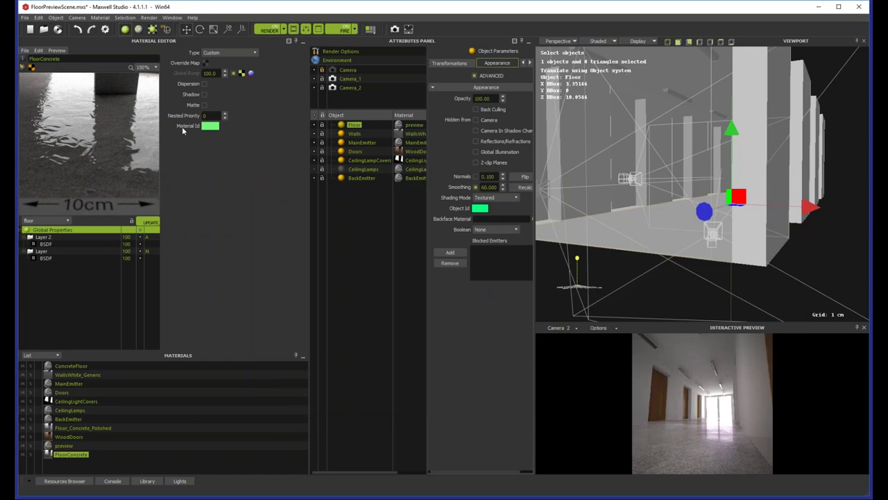
Step: Try a Global Bump strength of 50 on FloorConcrete and refresh the material preview
left_click_drag(220, 73, 182, 70)
type("50")
key("Return")
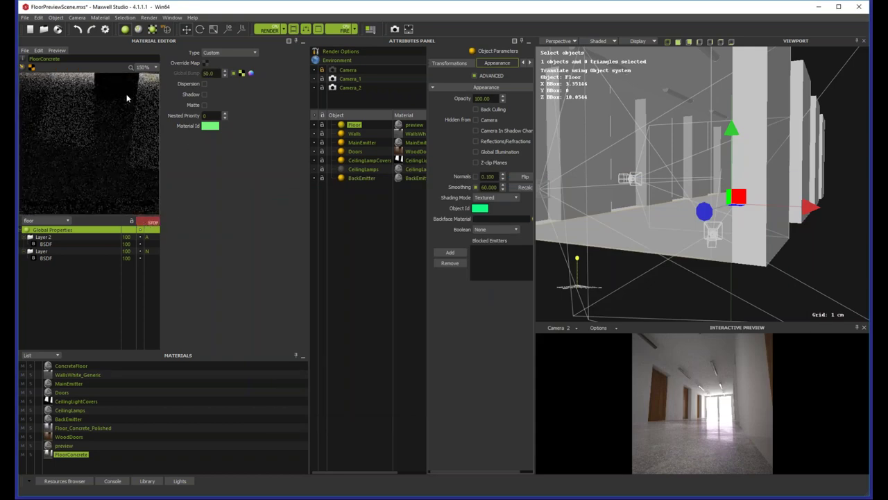
left_click(153, 224)
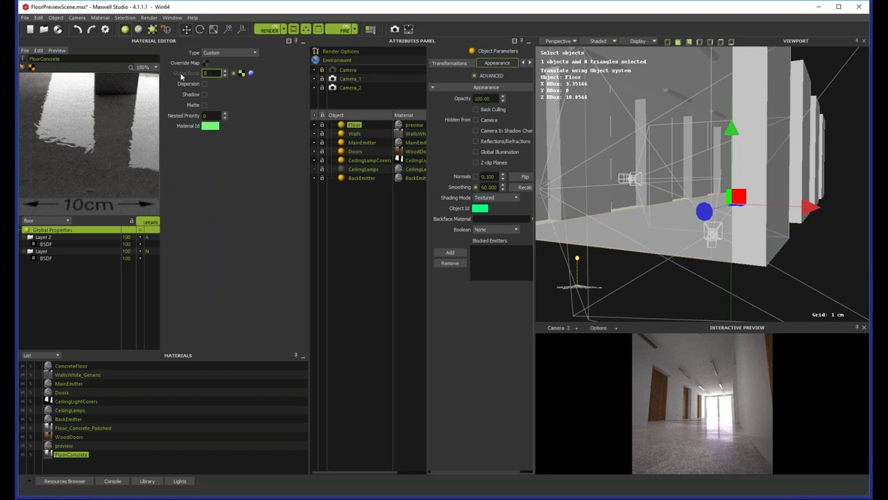
Step: Set FloorConcrete's Global Bump strength to 70 and render the material preview again
type("70")
key("Return")
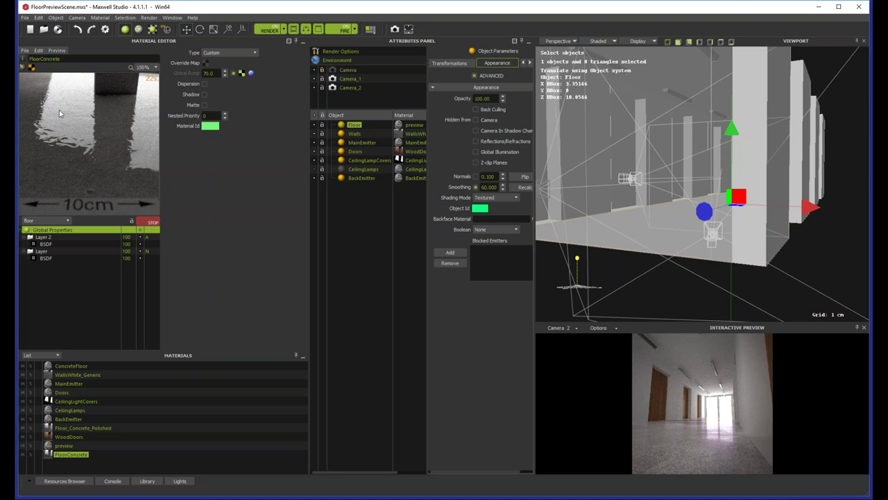
left_click(144, 222)
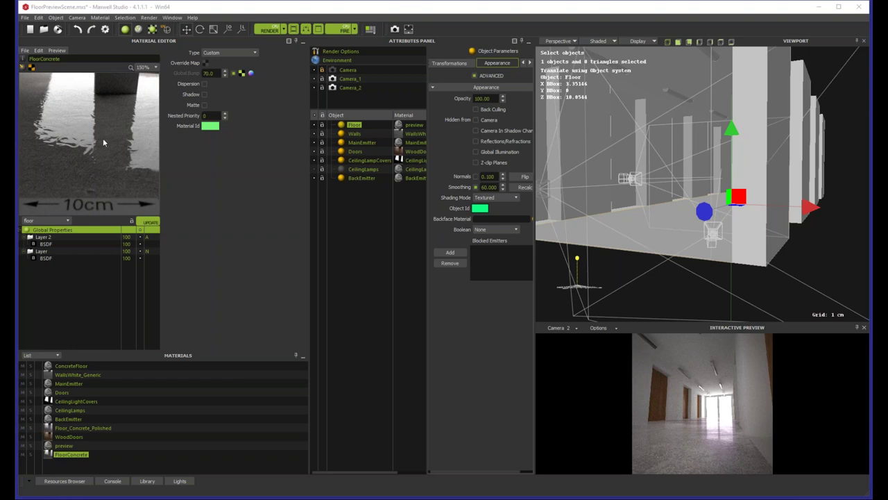
Step: Review the BSDF surface properties of Layer 2, including its roughness and roughness texture slot
left_click(52, 238)
left_click(62, 244)
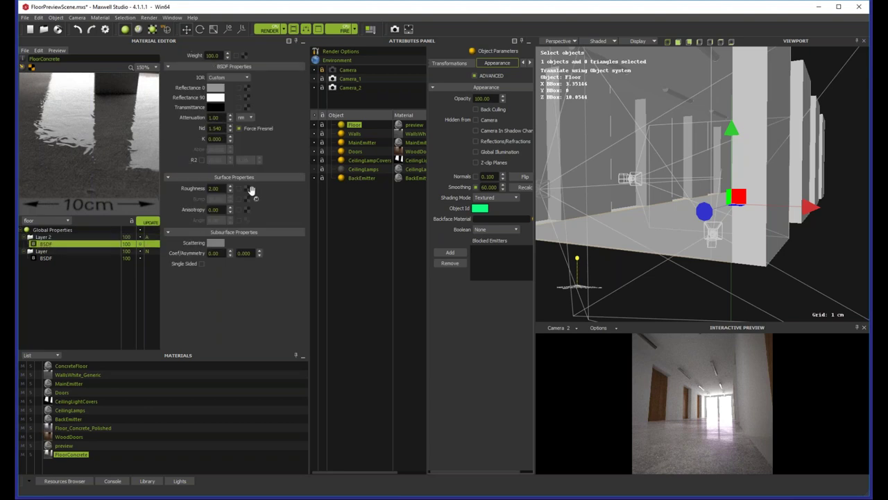
left_click(104, 238)
left_click(65, 244)
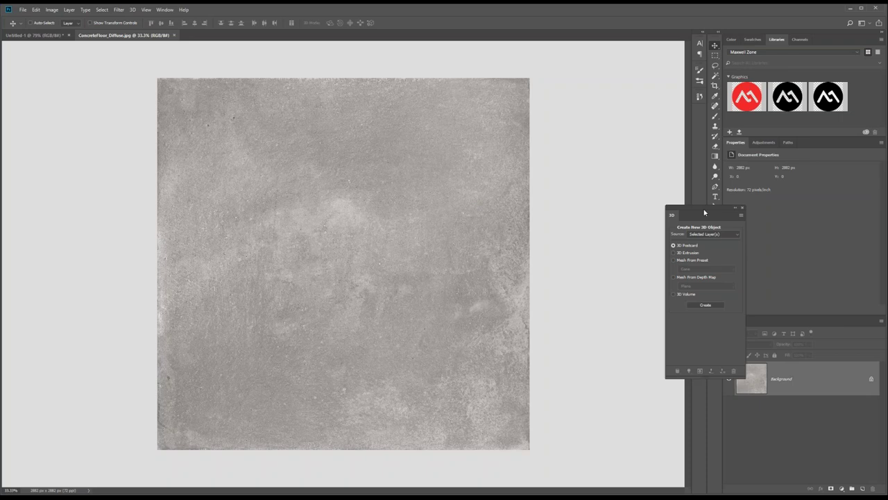
Step: In Photoshop, start a Path Blur on ConcreteFloor_Diffuse.jpg and bend its path into a large arc across the image
left_click_drag(704, 209, 634, 268)
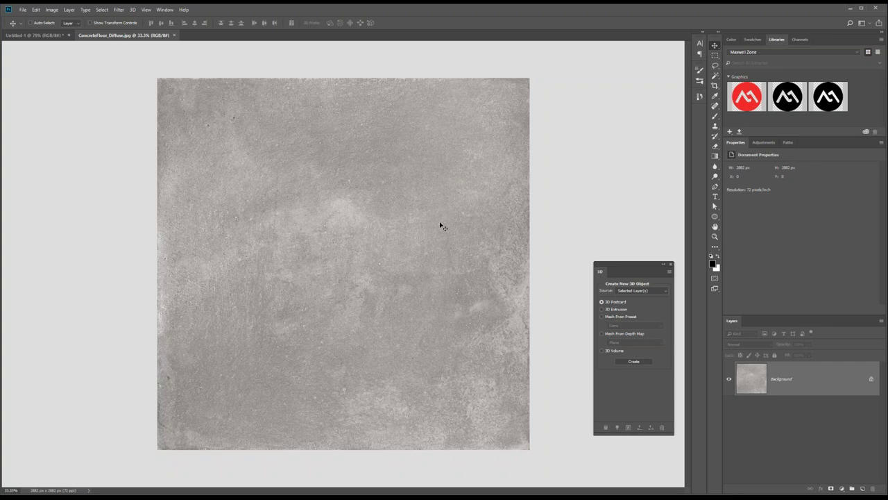
left_click(118, 9)
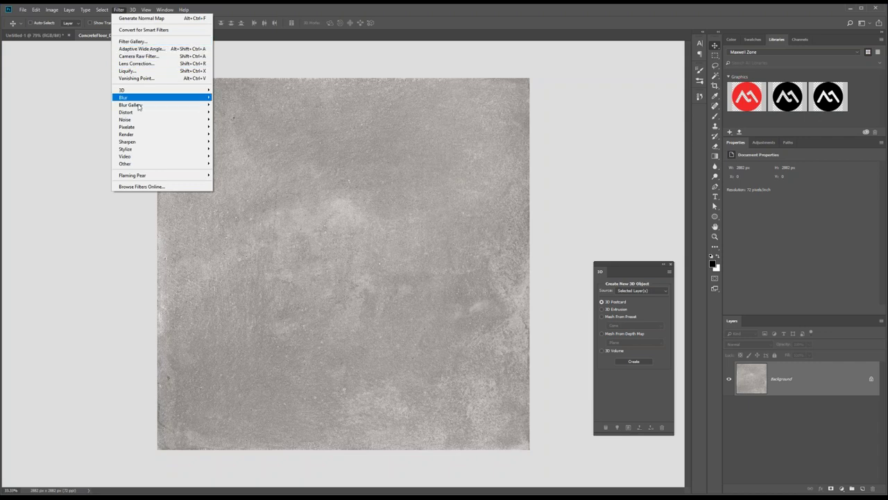
mouse_move(144, 98)
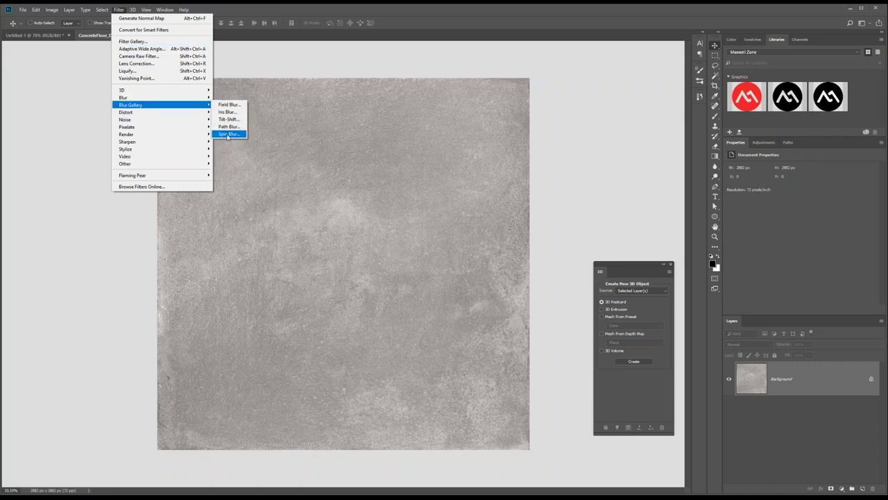
left_click(227, 128)
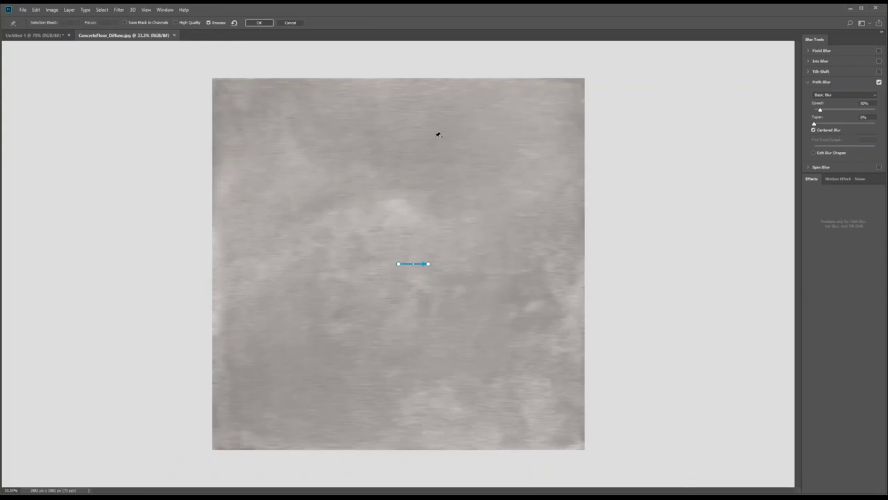
left_click_drag(429, 264, 499, 137)
left_click_drag(399, 264, 264, 370)
left_click_drag(382, 256, 346, 171)
Step: Remove the stray extra path segment and reposition the arc's end points and curve point for a rounder sweep
left_click_drag(499, 136, 521, 179)
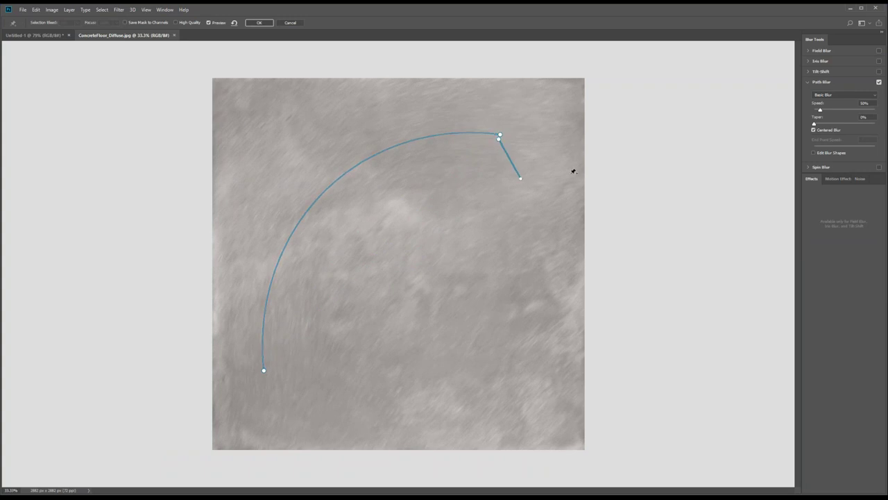
key("ctrl+z")
left_click_drag(501, 136, 537, 226)
left_click_drag(346, 172, 359, 172)
left_click_drag(264, 370, 296, 391)
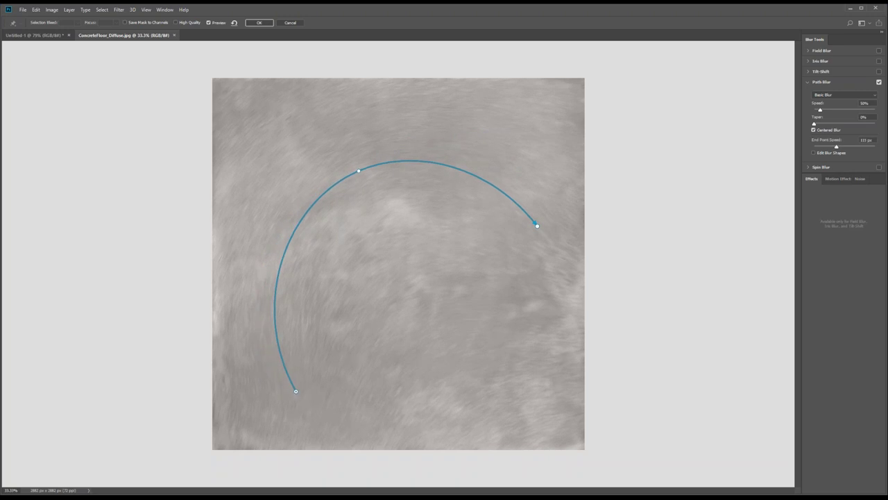
left_click_drag(359, 171, 343, 160)
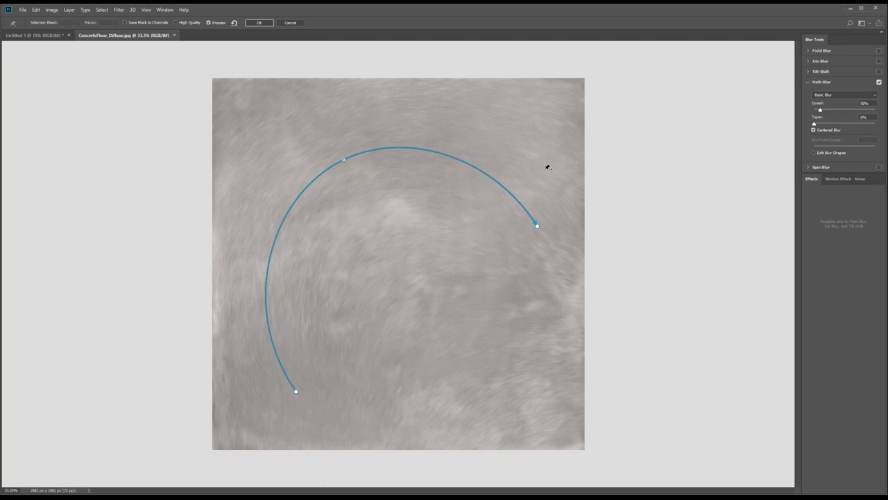
Step: Try stronger speed and taper amounts, then keep Taper at 0% and set the path blur's Speed to 115%
left_click_drag(820, 110, 827, 112)
left_click_drag(827, 111, 843, 124)
key("ctrl+z")
key("ctrl+z")
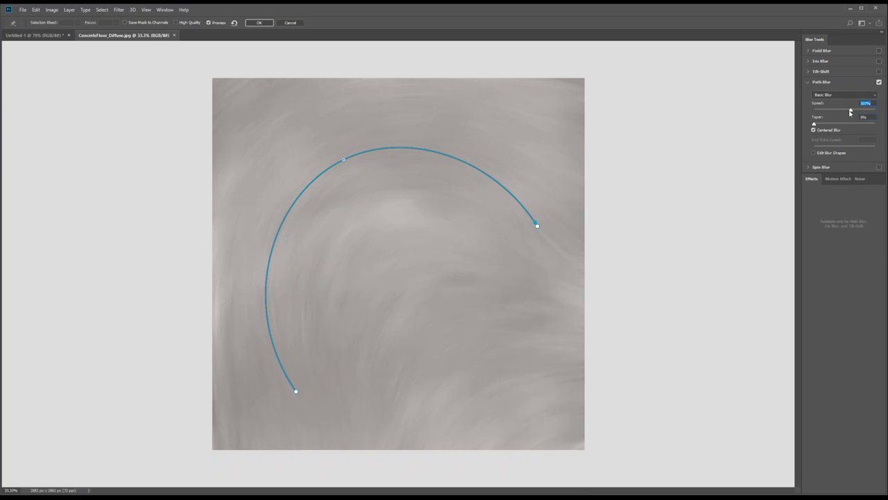
left_click_drag(835, 111, 829, 112)
Step: Add a Field Blur to the concrete texture, compare it on and off, and reduce its blur amount
left_click(879, 51)
left_click(807, 50)
mouse_move(826, 70)
left_mouse_down()
mouse_move(848, 74)
mouse_move(836, 75)
left_mouse_up()
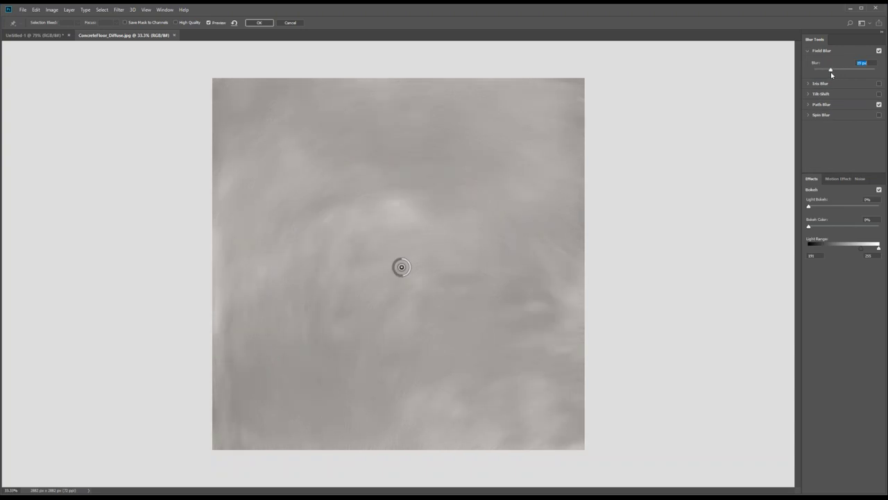
left_click_drag(400, 277, 395, 278)
left_click(879, 50)
left_click(880, 51)
left_click_drag(835, 75, 823, 71)
Step: Add a second curve point to the blur path, reshape it into a wider circular arc, and apply the combined blurs
left_click(827, 106)
left_click(454, 160)
left_click_drag(454, 161, 463, 144)
left_click(343, 160)
left_click_drag(327, 167, 307, 170)
mouse_move(297, 392)
left_mouse_down()
mouse_move(326, 402)
mouse_move(304, 379)
left_mouse_up()
left_click_drag(538, 227, 535, 242)
left_click(465, 144)
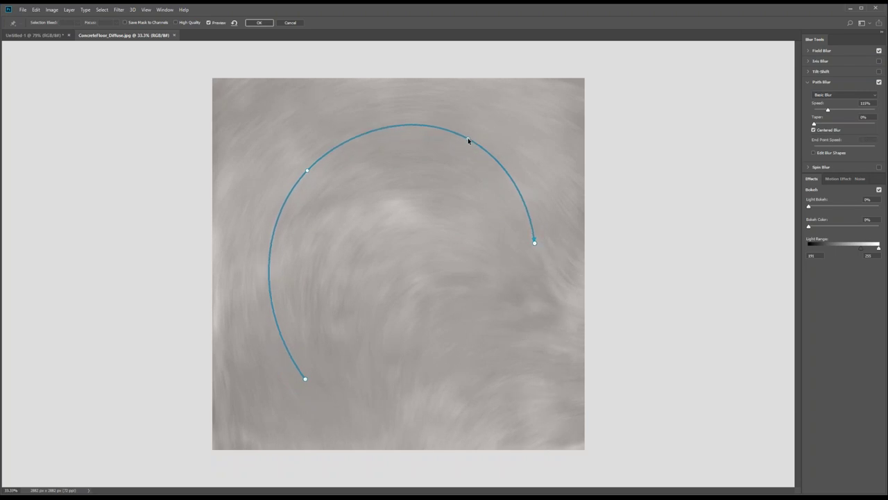
left_click_drag(463, 143, 458, 146)
left_click_drag(307, 170, 302, 168)
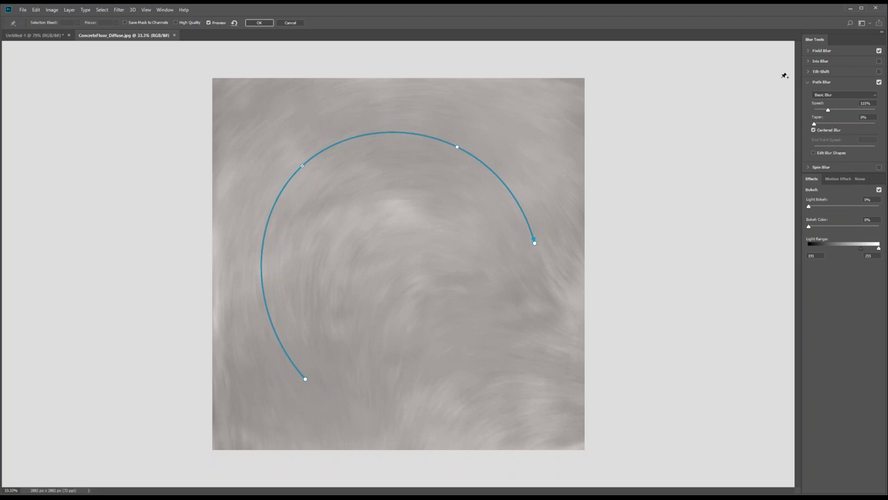
left_click(259, 22)
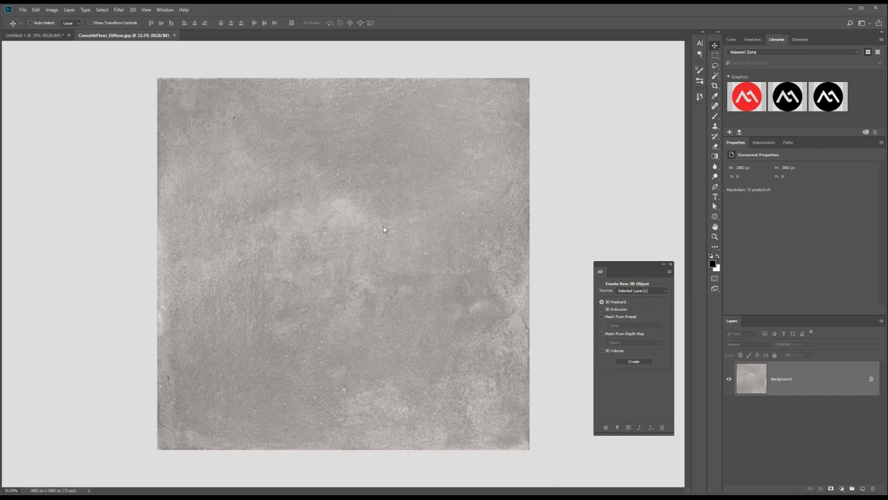
Step: Add a Levels adjustment above the swirled concrete texture and raise contrast with input black at 100 and white at 201
left_click(764, 143)
left_click(752, 161)
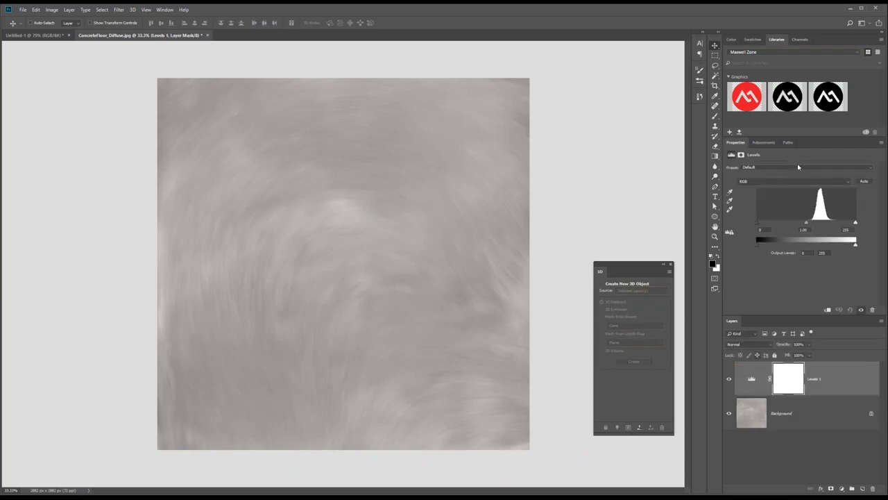
left_click_drag(757, 223, 782, 222)
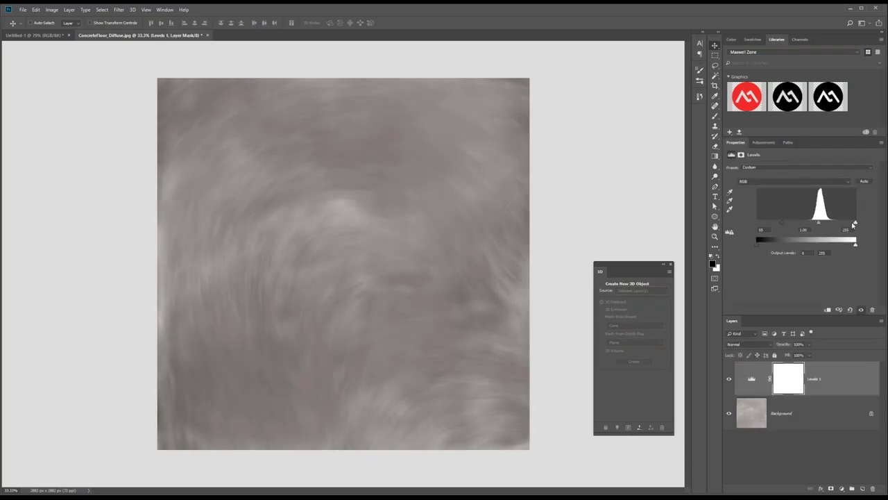
left_click_drag(855, 223, 841, 223)
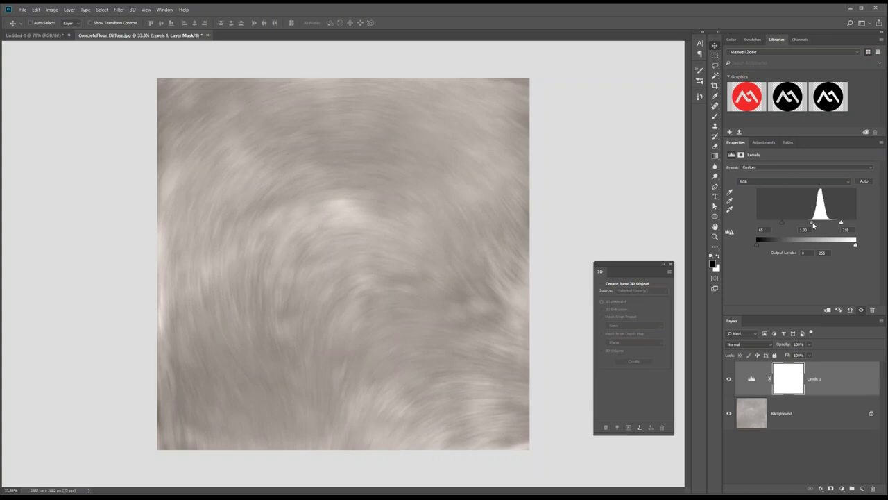
left_click_drag(782, 223, 836, 224)
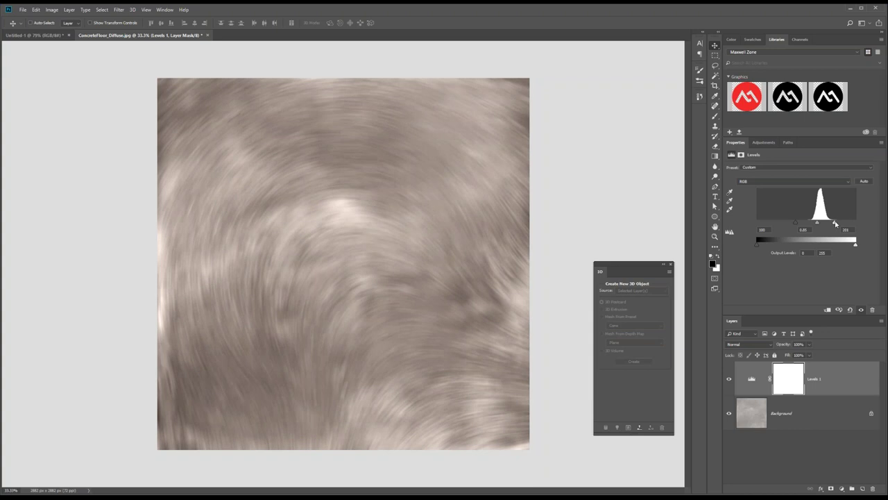
Step: Merge the Levels adjustment layer with the Background texture layer
left_click(751, 413)
left_click(819, 379)
left_click(753, 409, "shift")
key("ctrl+e")
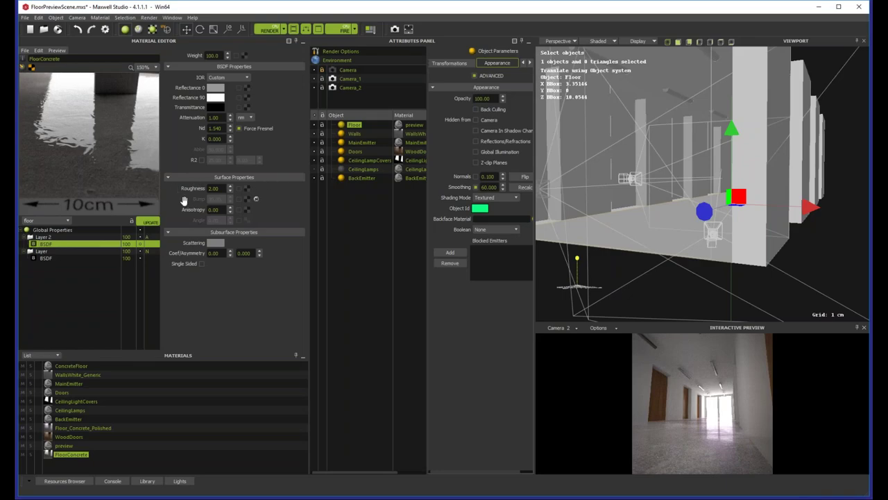
Step: In Maxwell Studio, assign ConcreteFloor_BlurMask.jpg.png as the roughness texture of Layer 2's BSDF, comparing it with ConcreteFloor_CoatingBump.png
left_click(254, 197)
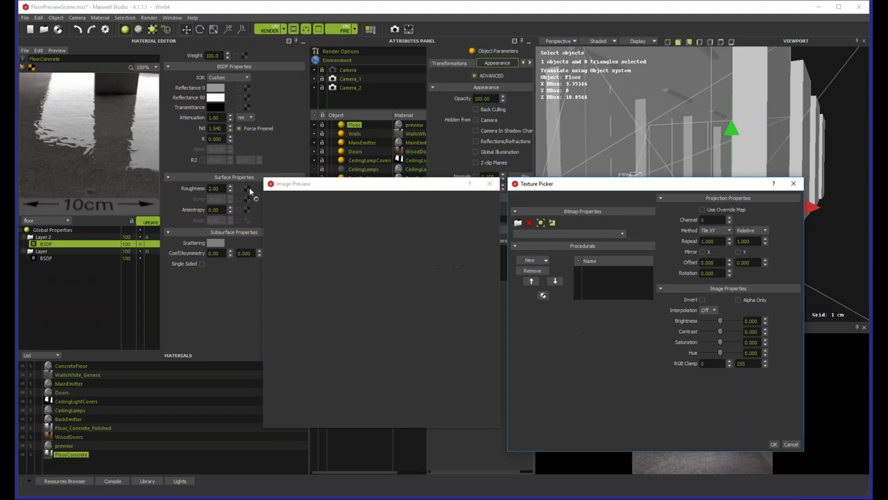
left_click(623, 233)
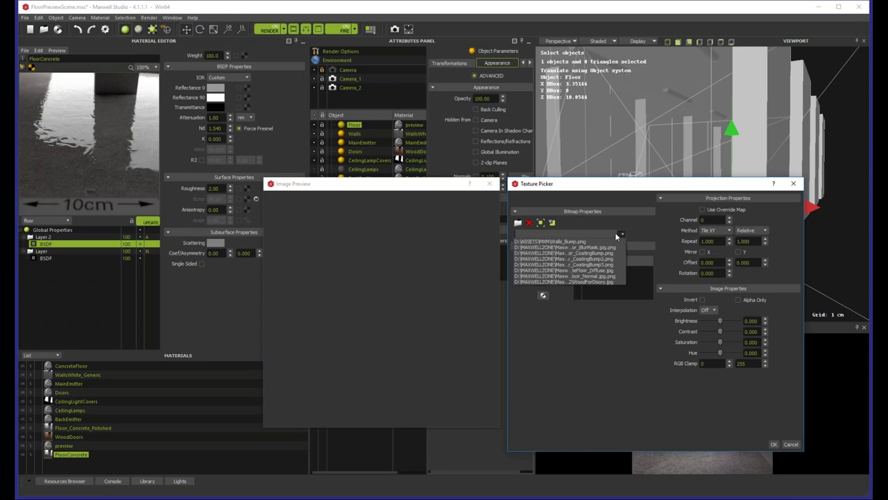
left_click(597, 248)
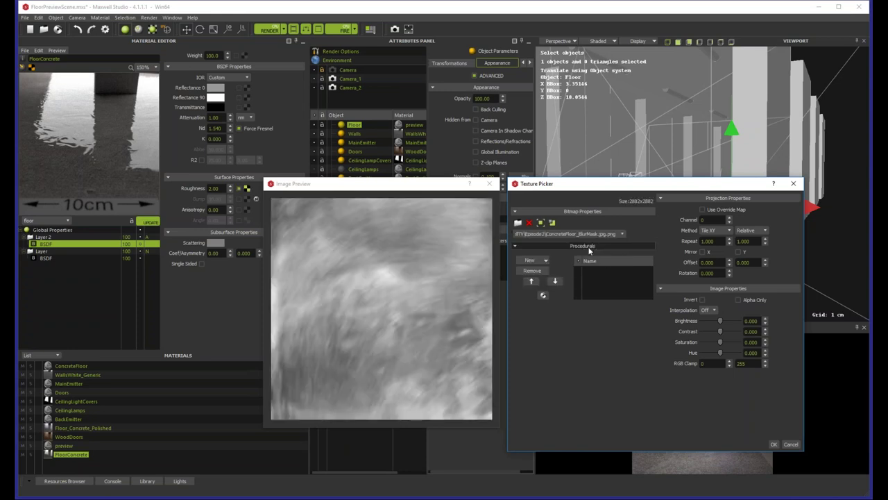
left_click(624, 236)
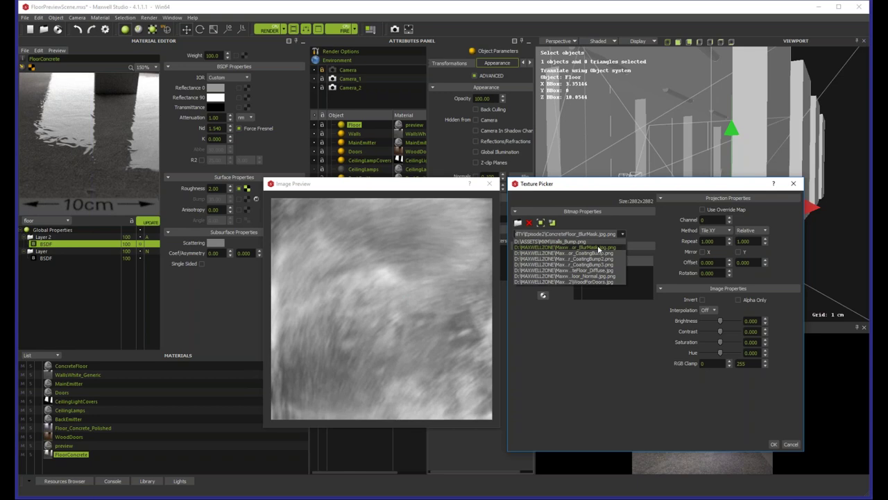
left_click(600, 254)
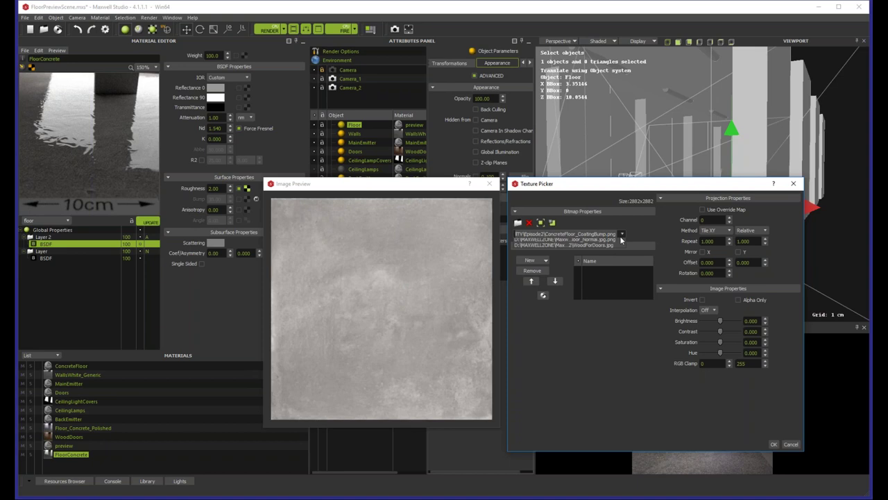
left_click(599, 235)
left_click(597, 249)
left_click(776, 445)
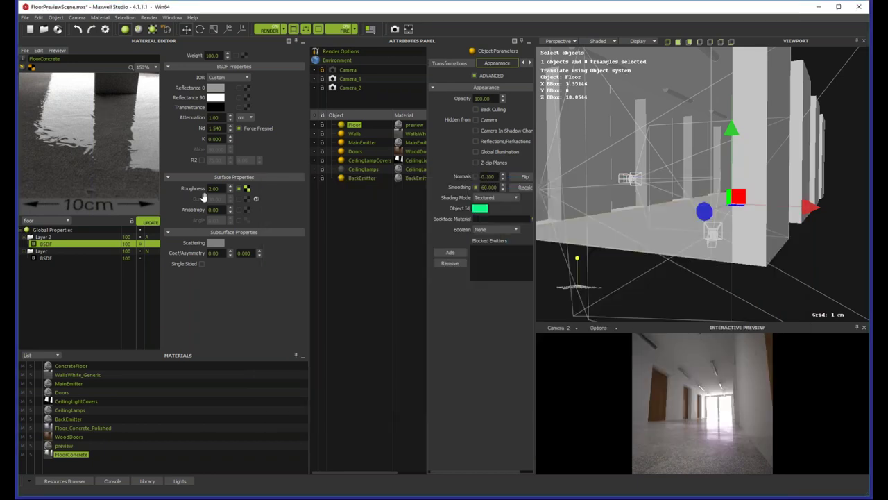
Step: Review the Layer 2 BSDF's roughness value and texture, and refresh the material preview
double_click(222, 188)
left_click(239, 188)
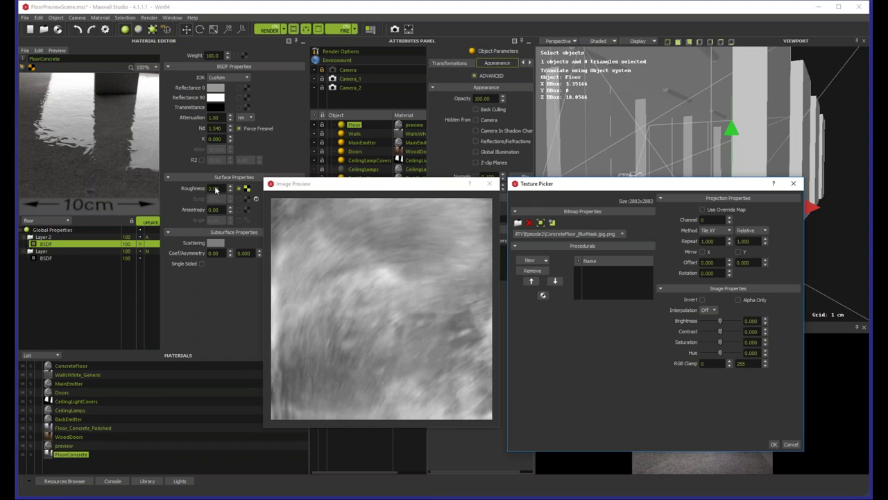
left_click(775, 445)
left_click(151, 222)
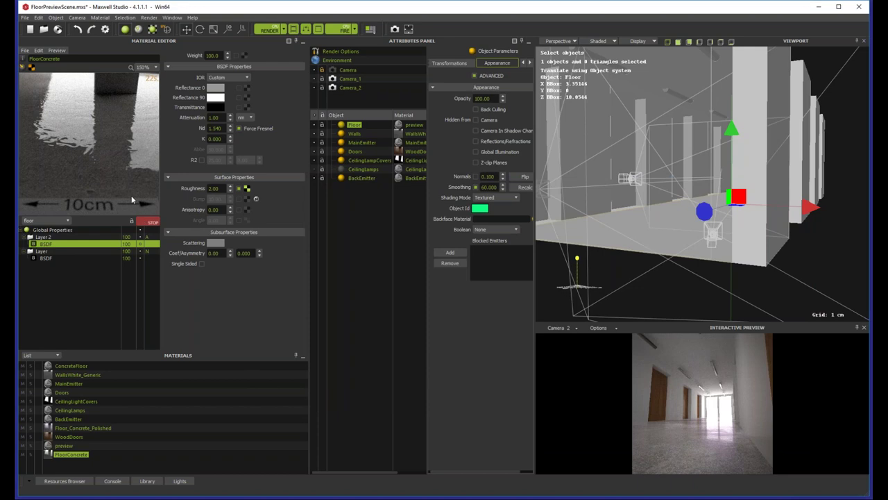
Step: Duplicate Layer 2's BSDF and rename the lower one Shiny
right_click(48, 245)
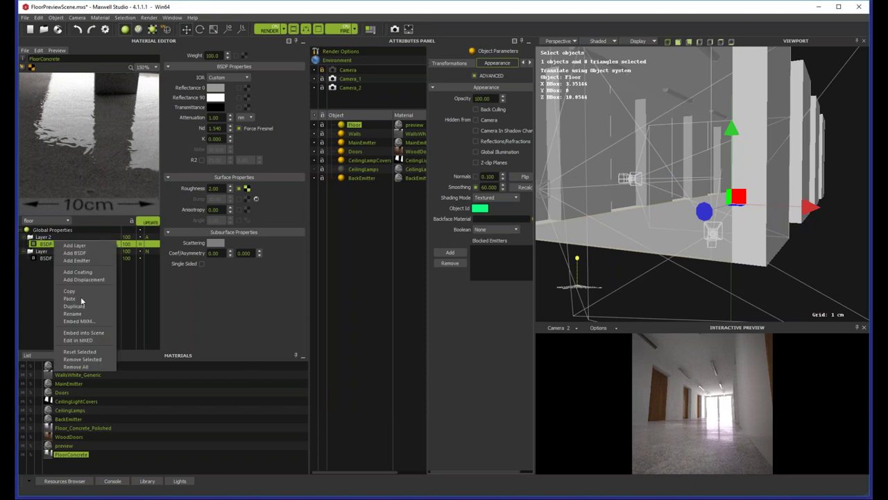
left_click(80, 304)
double_click(49, 250)
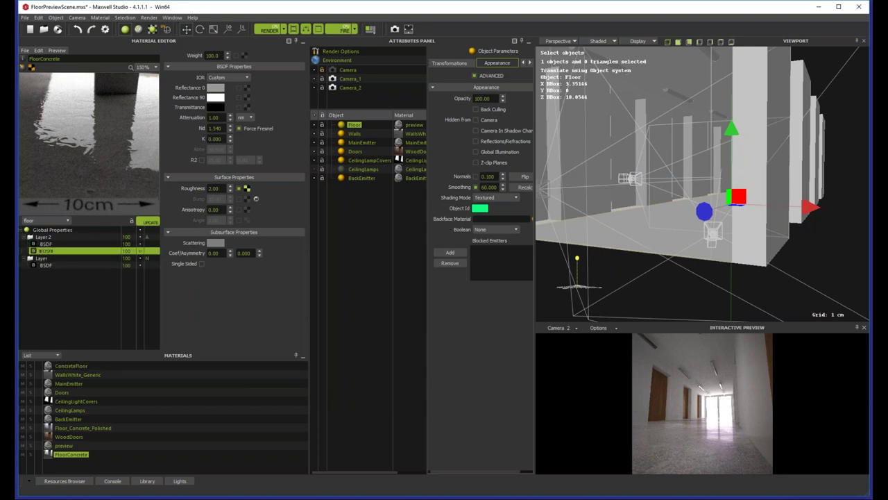
key("BackSpace")
key("Return")
Step: Rename Layer 2's upper BSDF as MoreBlurry, set its roughness to 11 and preview the material
double_click(49, 244)
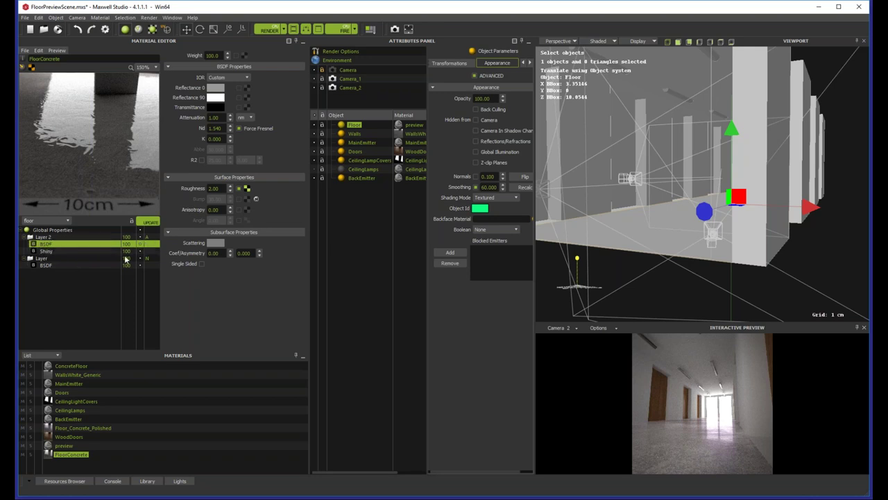
type("MoreBlurry")
key("Return")
left_click_drag(227, 188, 191, 194)
type("11")
key("Return")
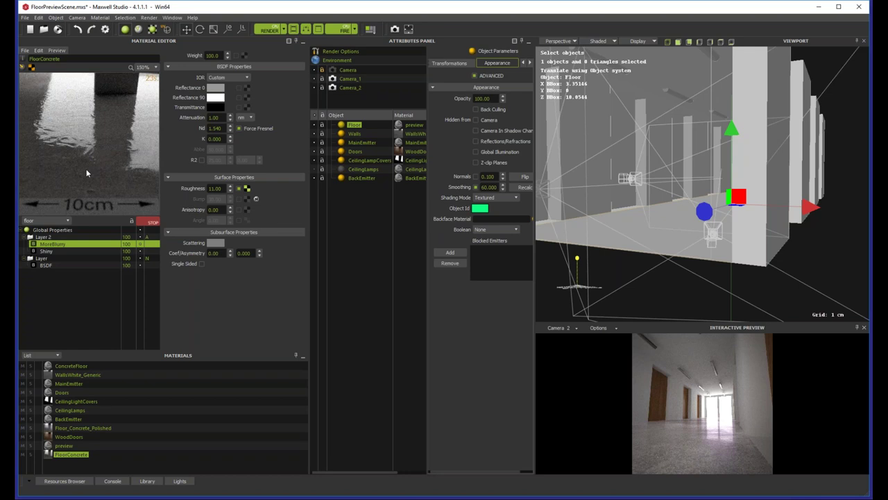
left_click(147, 222)
Step: Set the MoreBlurry BSDF's roughness to 20, check its blur mask texture and refresh the material preview
double_click(215, 188)
type("20")
key("Return")
left_click(247, 188)
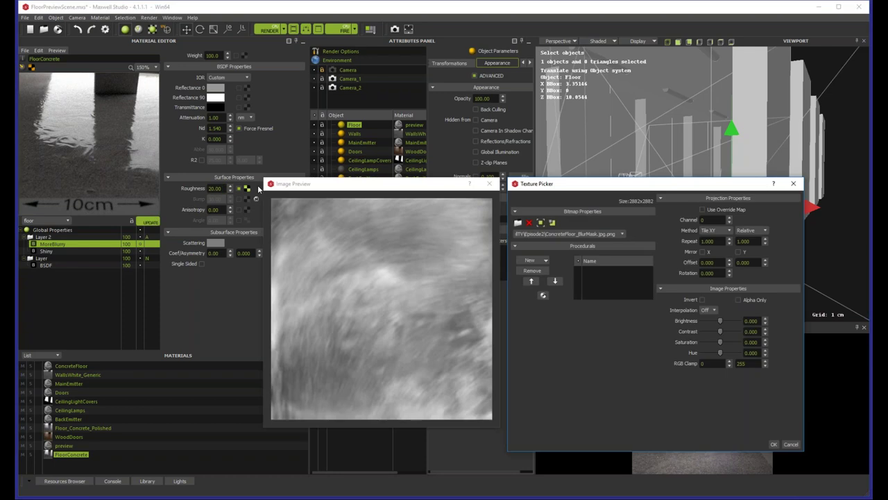
left_click(773, 444)
left_click(147, 223)
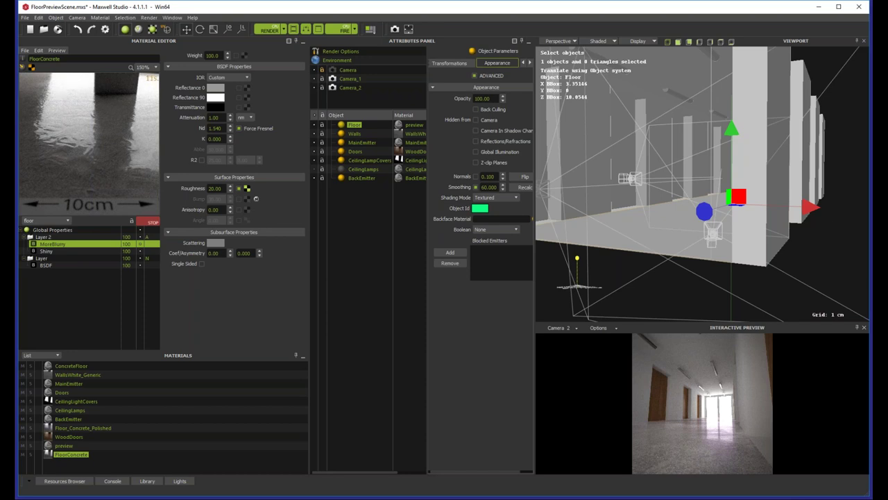
Step: Re-examine the grey values of MoreBlurry's roughness mask and stop the material preview
double_click(218, 188)
left_click(247, 188)
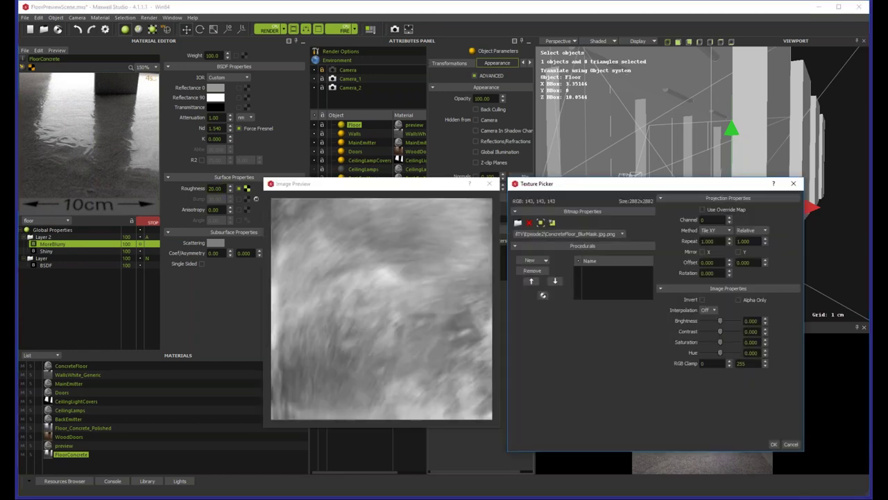
left_click(774, 444)
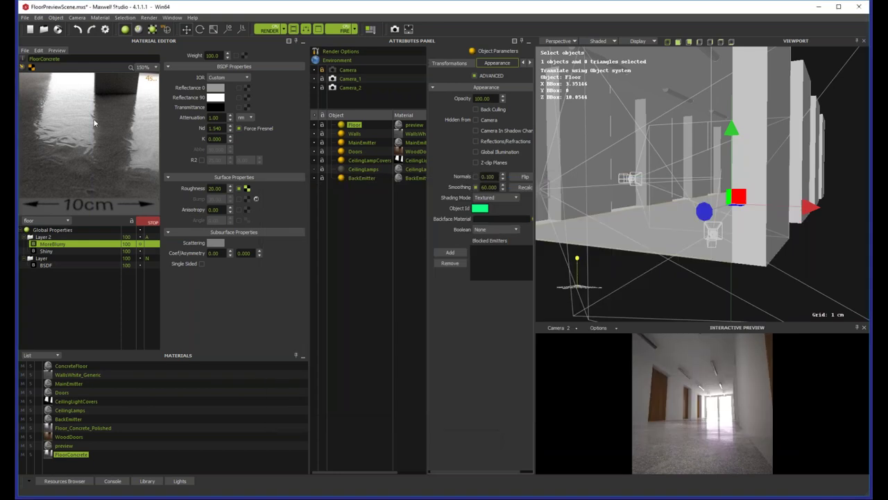
left_click(152, 222)
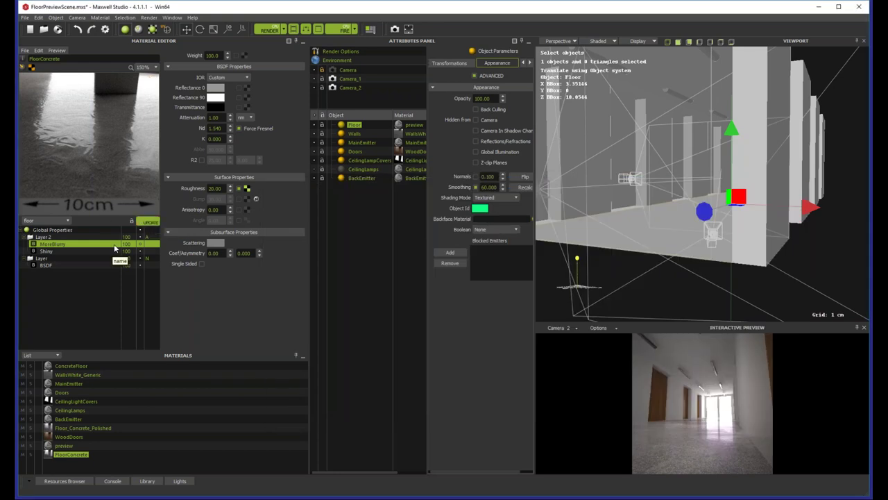
Step: Set the Shiny BSDF's weight to 30 and its roughness to 2, and preview the material
left_click(58, 251)
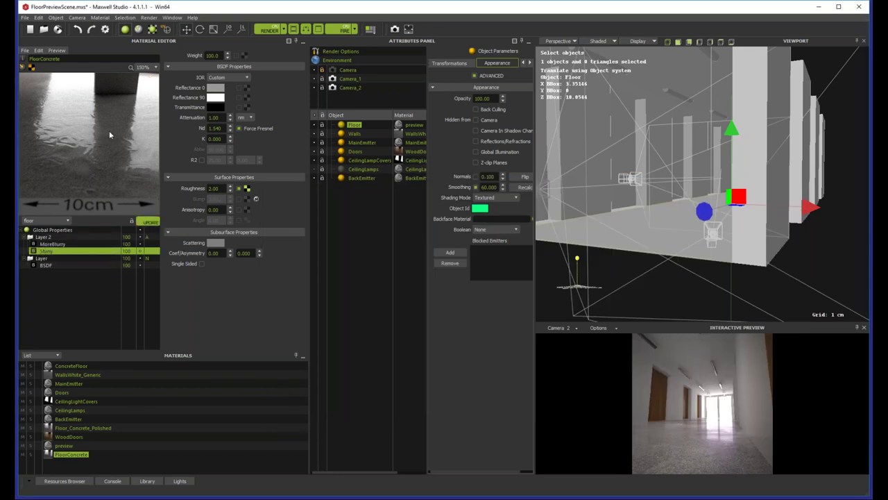
double_click(127, 250)
type("30")
key("Return")
double_click(214, 188)
type("2")
key("Return")
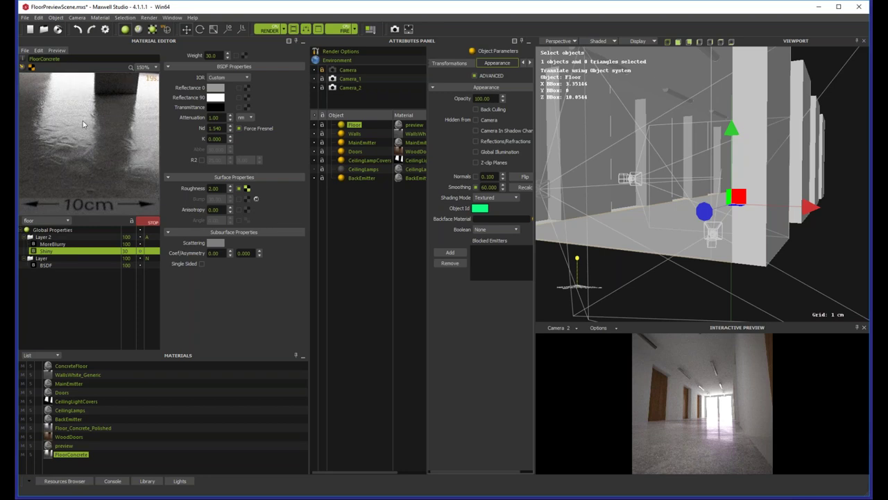
left_click(148, 223)
Step: Set the material's Global Bump to 50 in its global properties and preview the material
left_click(52, 230)
type("50")
key("Return")
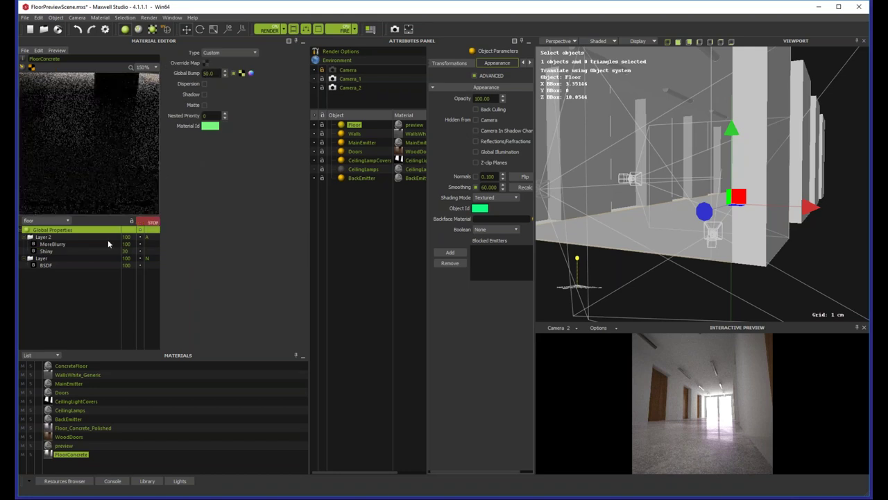
left_click(152, 223)
Step: Enable Use Override Map for the roughness textures of the MoreBlurry and Shiny BSDFs, and preview the material
left_click(61, 245)
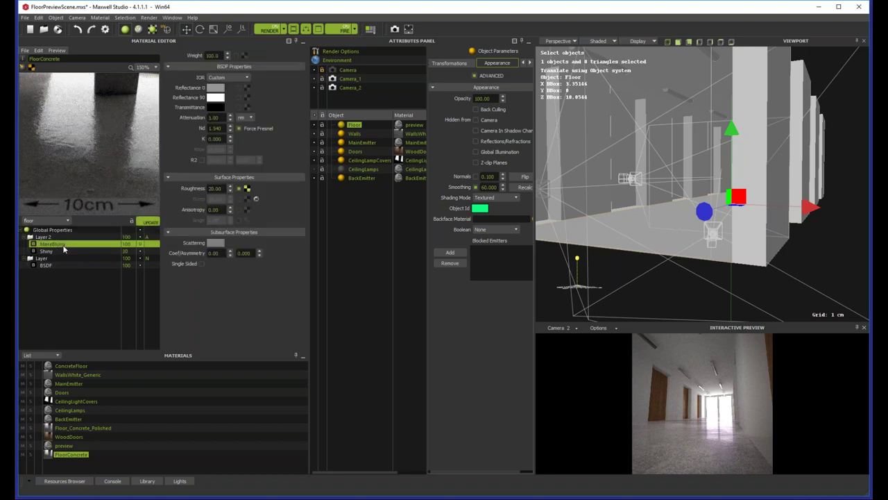
left_click(247, 189)
left_click(703, 209)
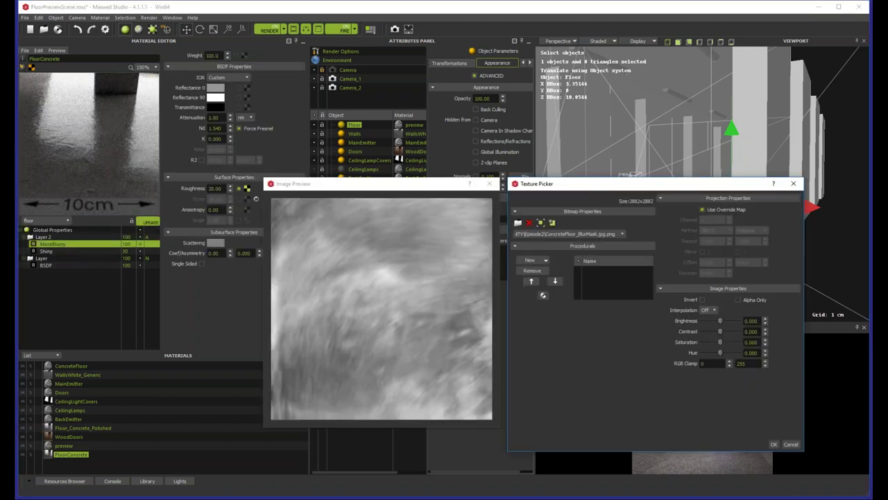
left_click(774, 444)
left_click(53, 250)
left_click(247, 188)
left_click(703, 209)
left_click(774, 444)
left_click(150, 222)
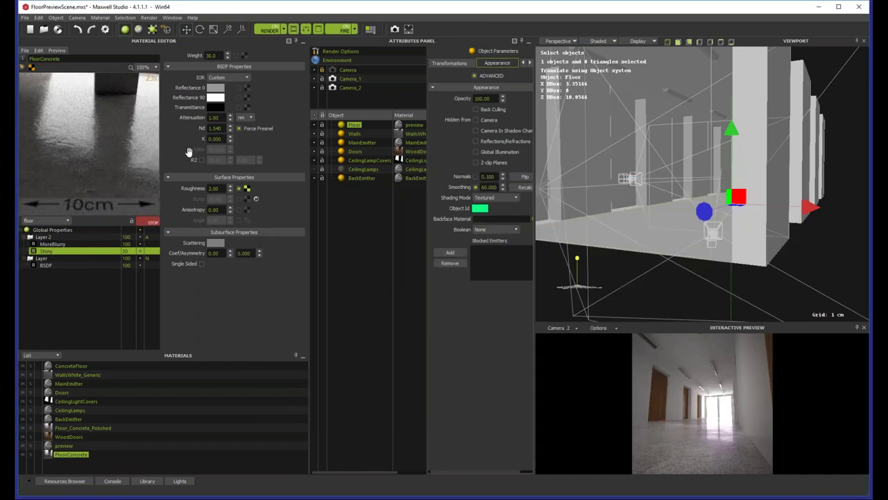
left_click(148, 224)
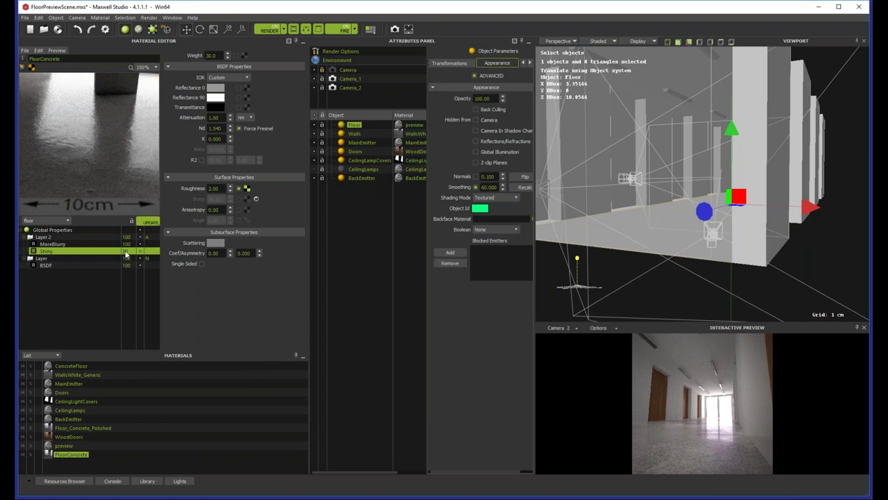
Step: Set the Shiny BSDF's weight to 100 and MoreBlurry's weight to 70, and preview the material
type("100")
key("Return")
left_click(149, 244)
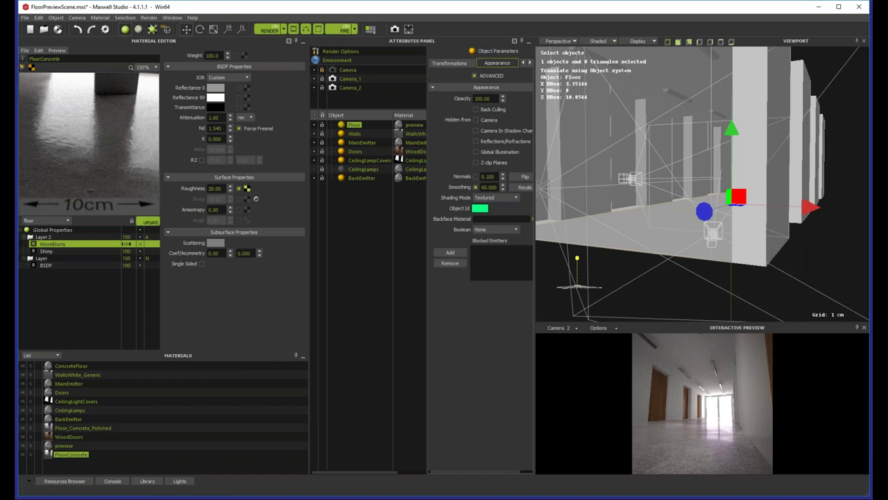
type("70")
key("Return")
left_click(149, 221)
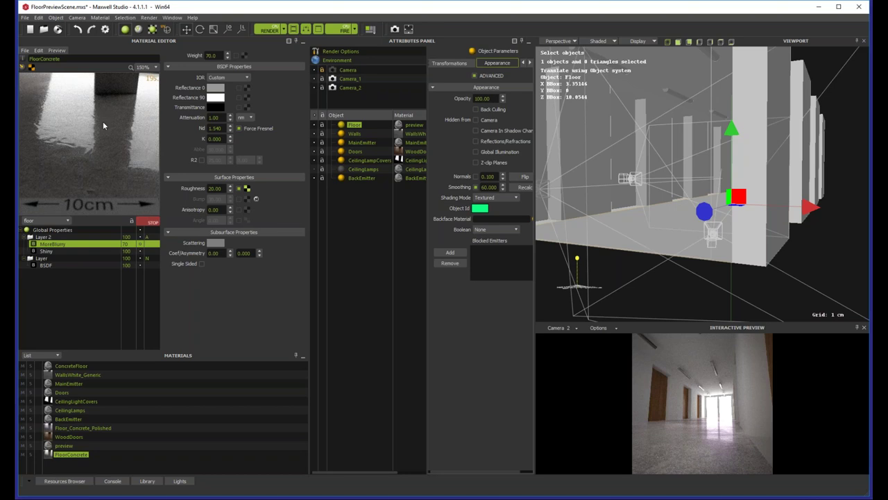
left_click(153, 222)
Step: Duplicate the MoreBlurry BSDF and order Layer 2 so that both MoreBlurry BSDFs sit above Shiny
right_click(59, 244)
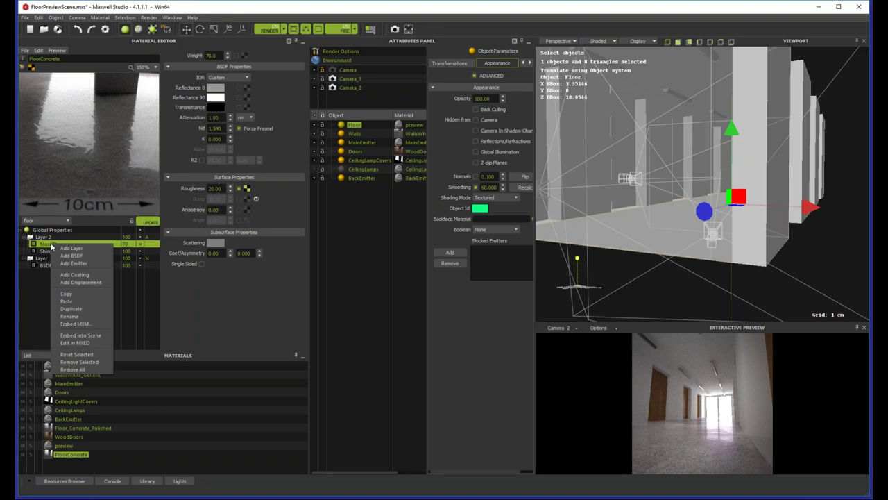
left_click(70, 308)
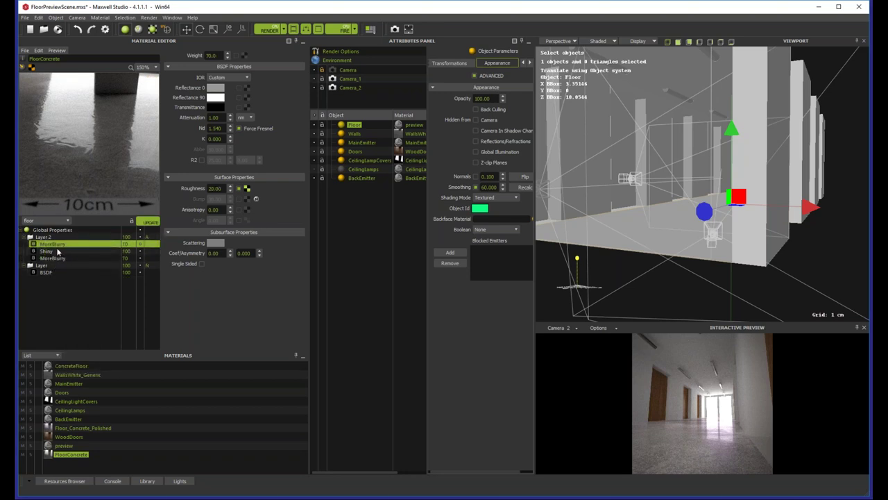
left_click(64, 260)
left_click_drag(38, 247, 40, 243)
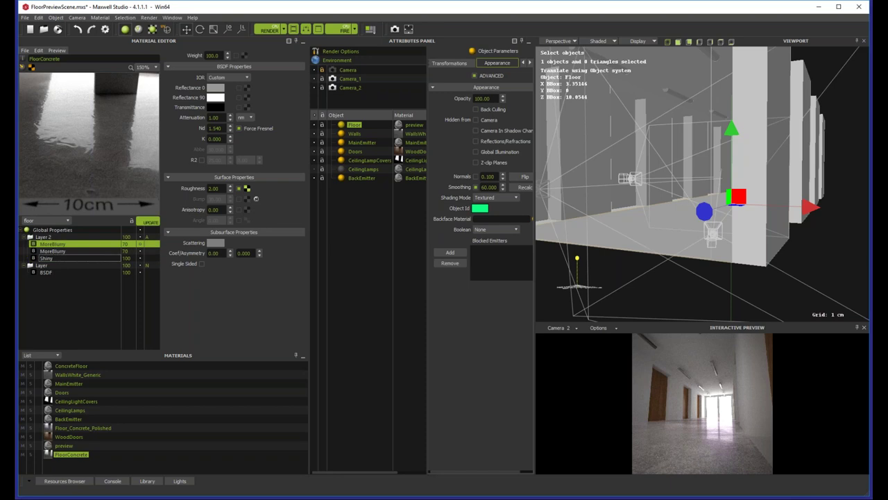
left_click(54, 244)
left_click_drag(43, 244, 41, 250)
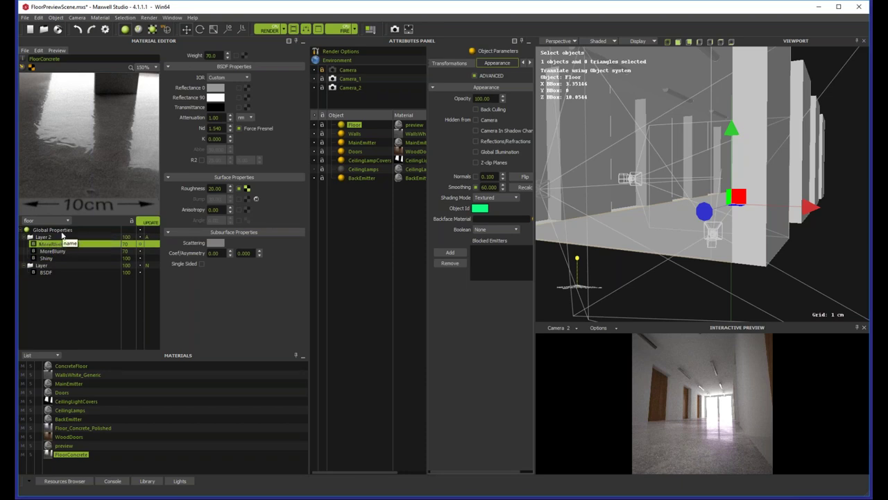
Step: Rename the upper MoreBlurry BSDF in Layer 2 as EvenMoreBlurry and set its weight to 50
left_click(47, 238)
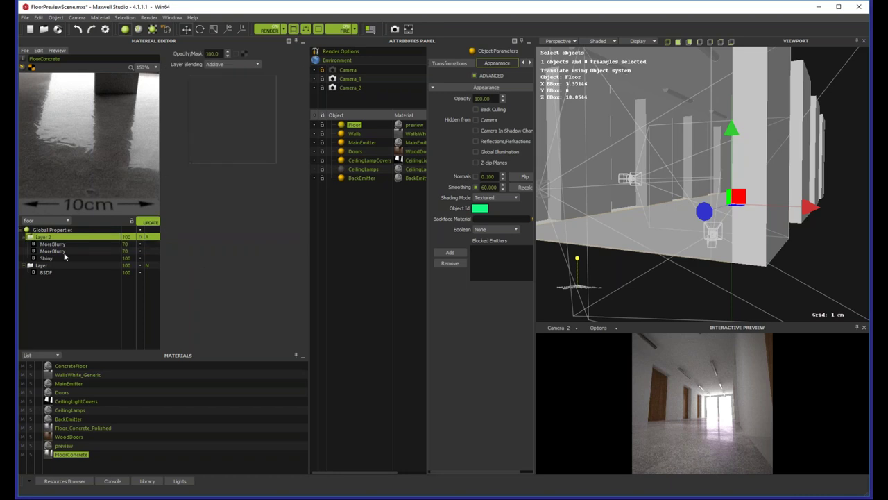
left_click(58, 245)
left_click(46, 237)
left_click(53, 246)
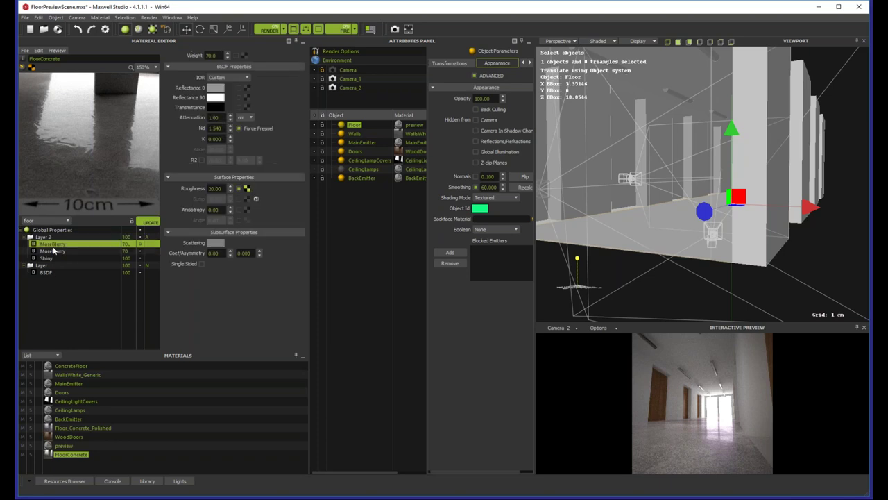
double_click(52, 244)
type("Blurry")
type("50")
key("Return")
Step: Set the EvenMoreBlurry BSDF's roughness to 40 and preview the material
double_click(224, 188)
type("40")
key("Return")
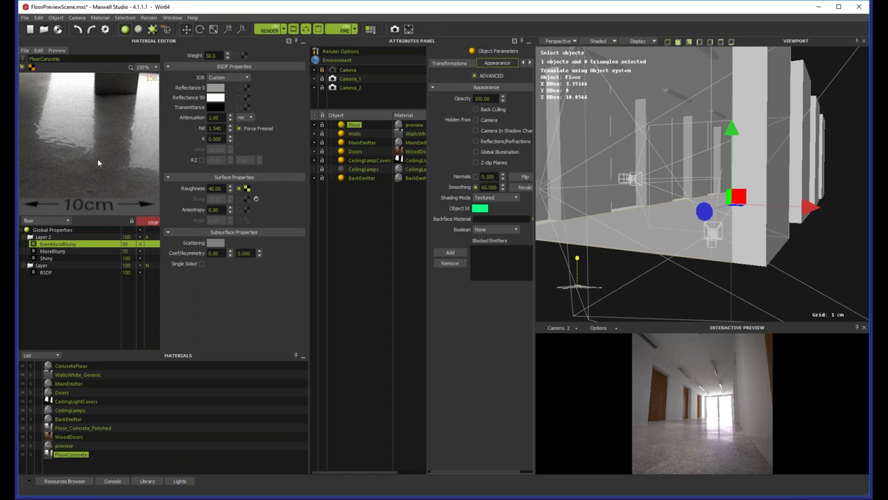
left_click(134, 219)
left_click(148, 223)
Step: Copy the ConcreteFloor_BlurMask roughness texture onto Layer 2's opacity mask and check it in the Texture Picker
left_click_drag(247, 188, 245, 52)
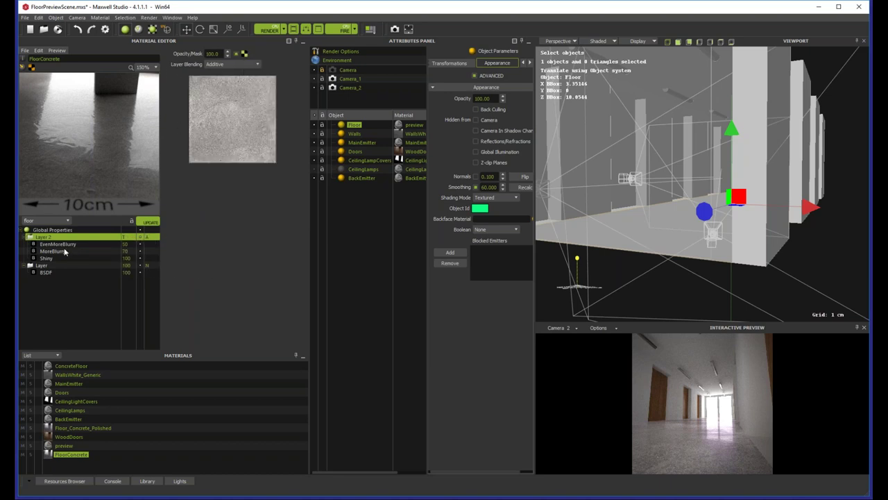
left_click(244, 54)
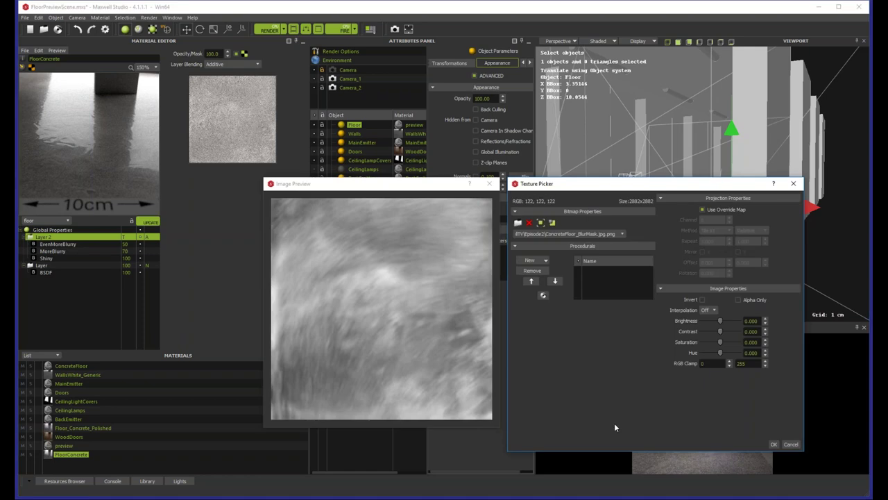
left_click(774, 443)
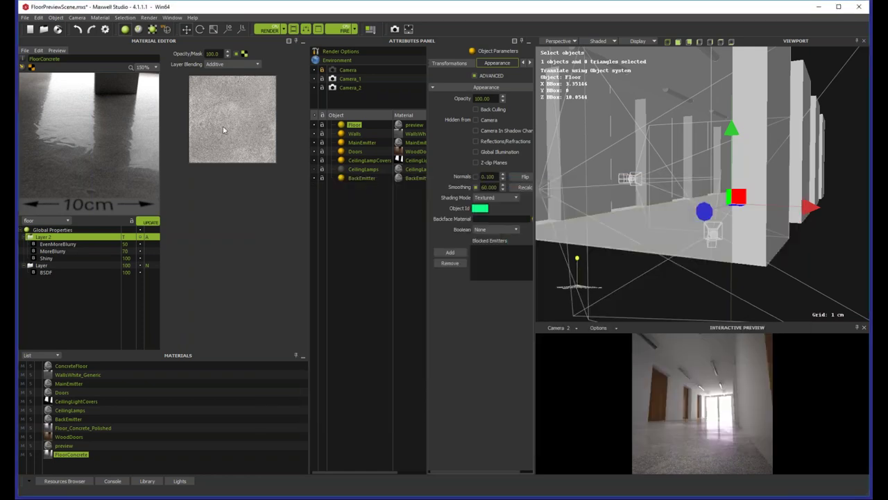
Step: Set the Layer 2 mask texture's contrast to 25 and brightness to 1
left_click(245, 53)
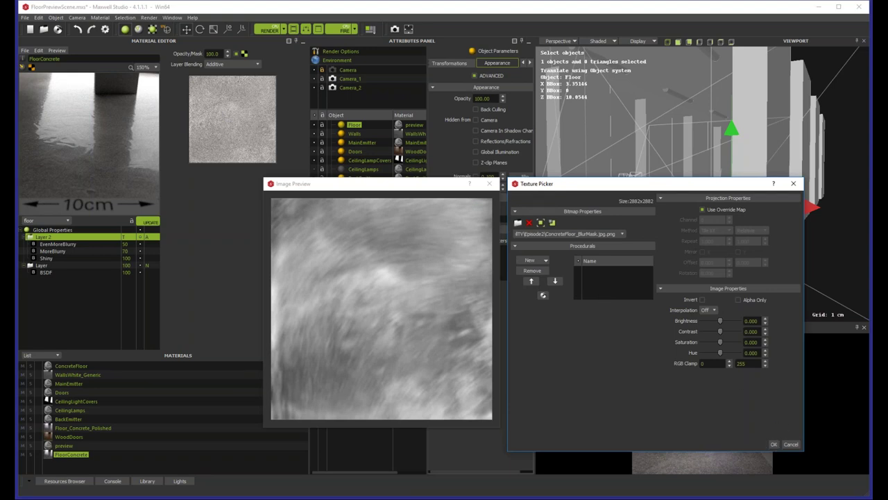
left_click_drag(720, 334, 721, 322)
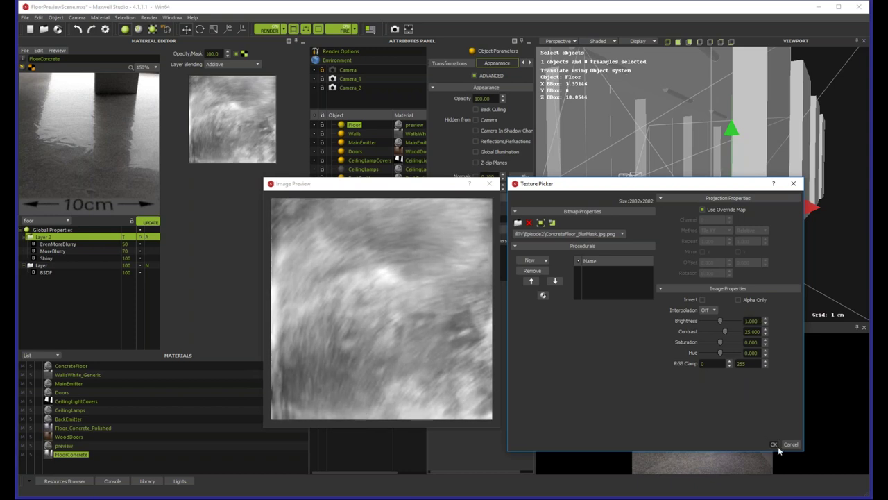
left_click(776, 445)
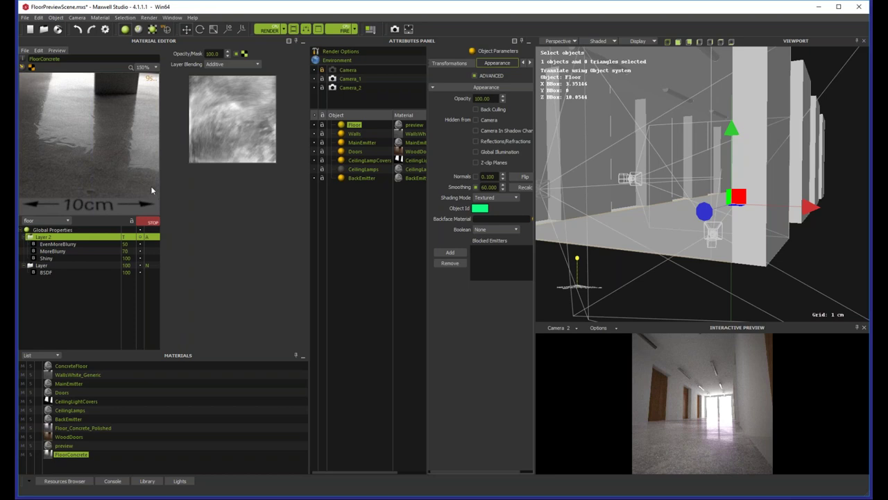
Step: Set the Layer 2 mask texture's contrast to 76 and brightness to -1, and preview the material
left_click(232, 119)
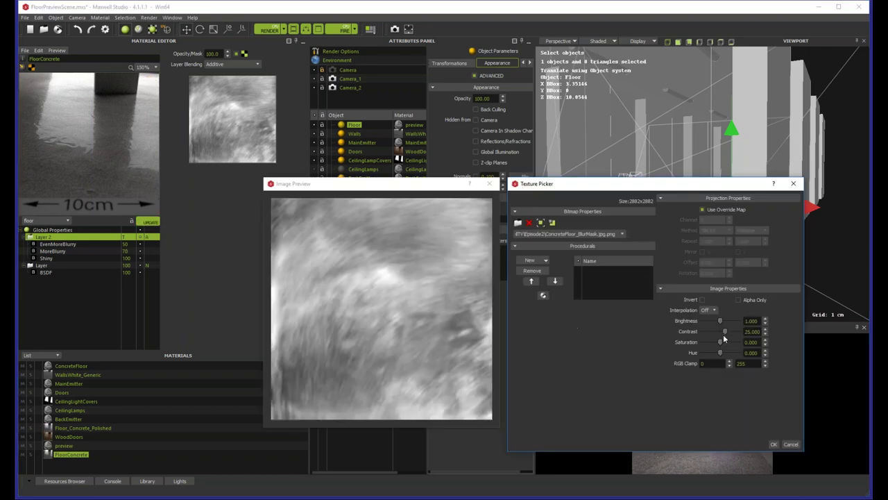
mouse_move(729, 334)
left_mouse_down()
mouse_move(735, 332)
mouse_move(721, 321)
left_mouse_up()
left_click_drag(734, 331, 733, 329)
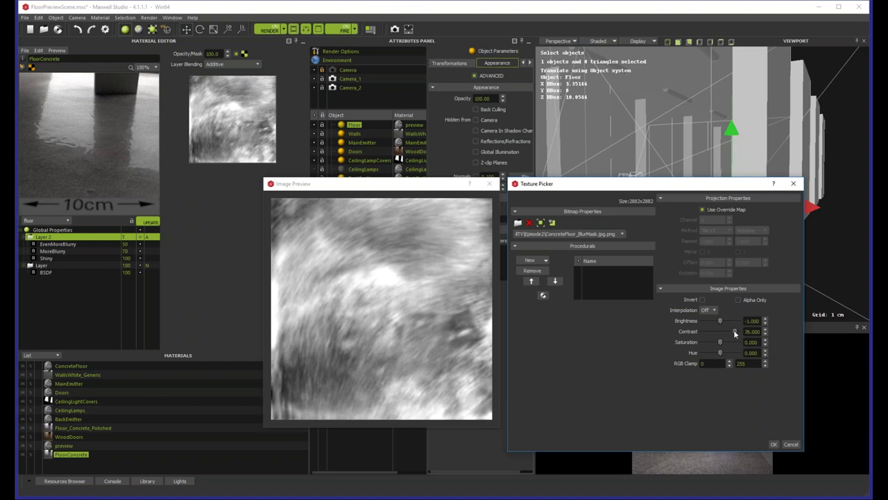
left_click(785, 445)
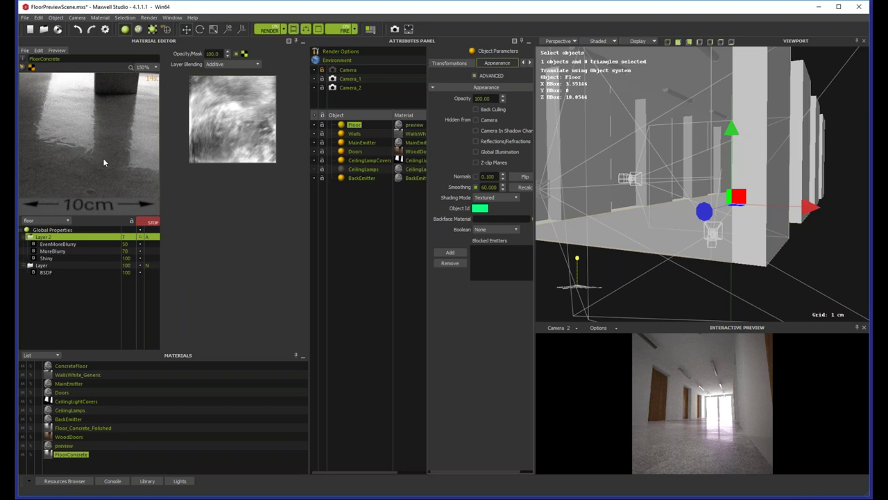
left_click(149, 223)
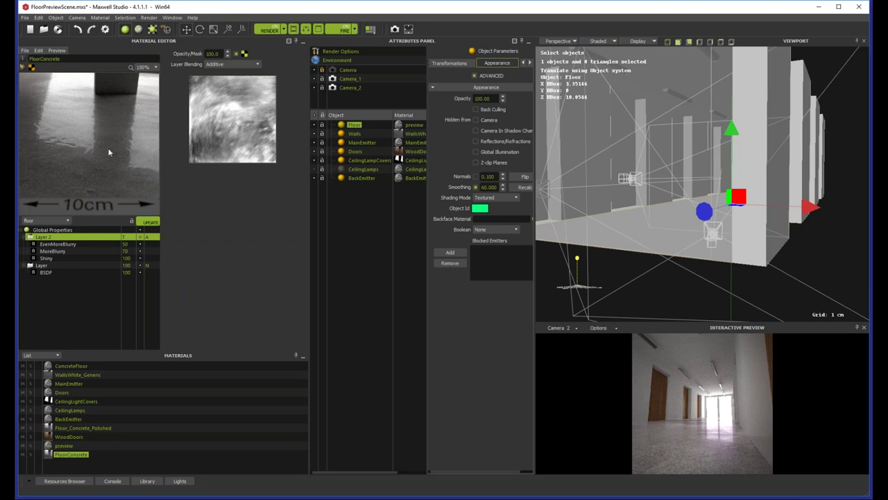
Step: Add a layer with Additive blending above Layer 2 and add a coating to its BSDF
right_click(53, 238)
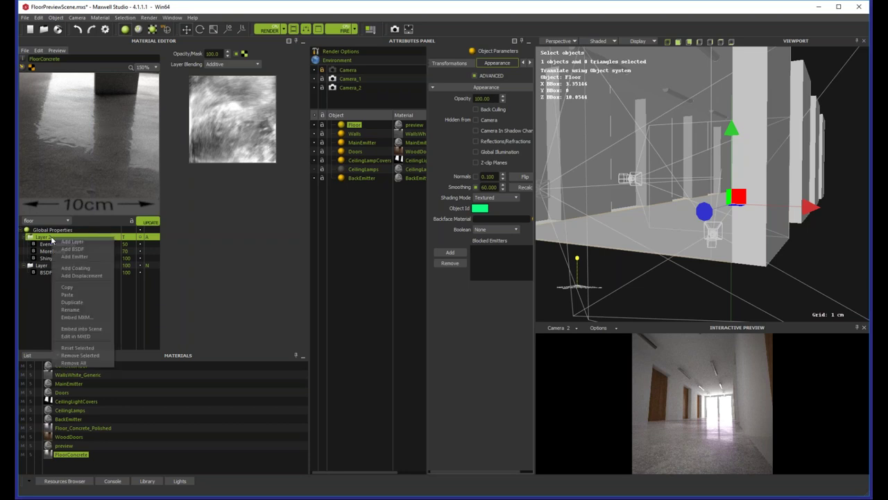
left_click(70, 242)
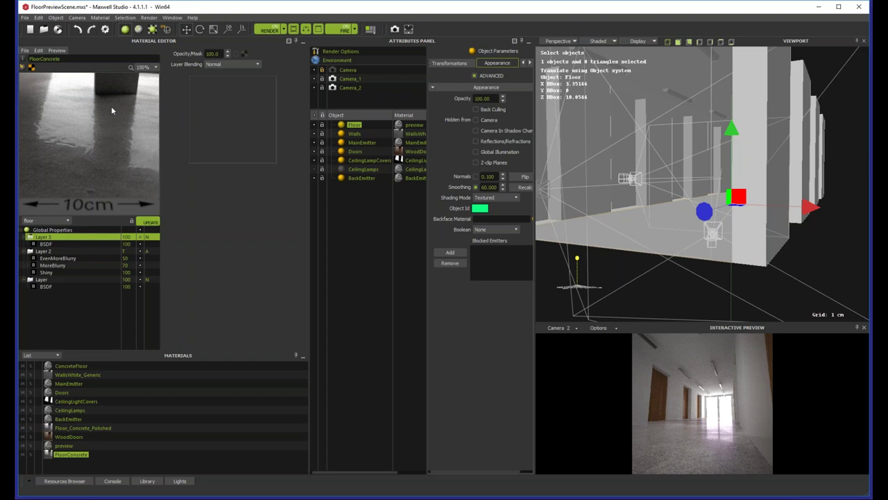
left_click(49, 247)
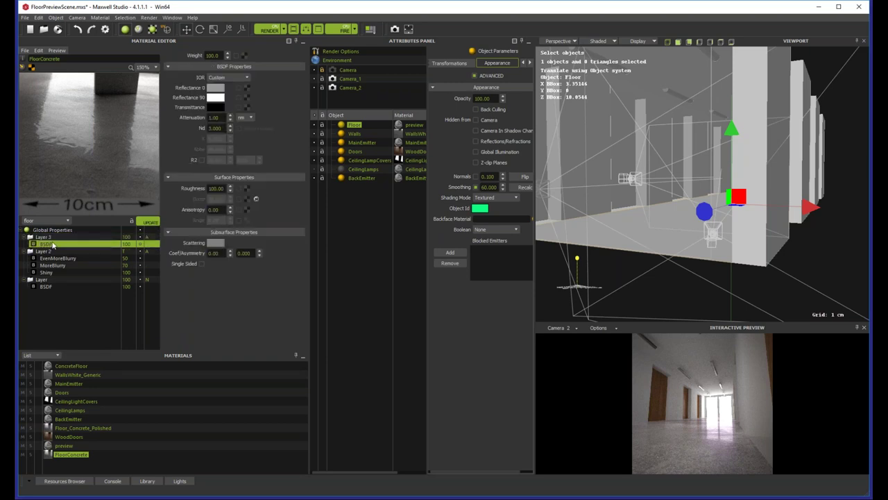
right_click(52, 245)
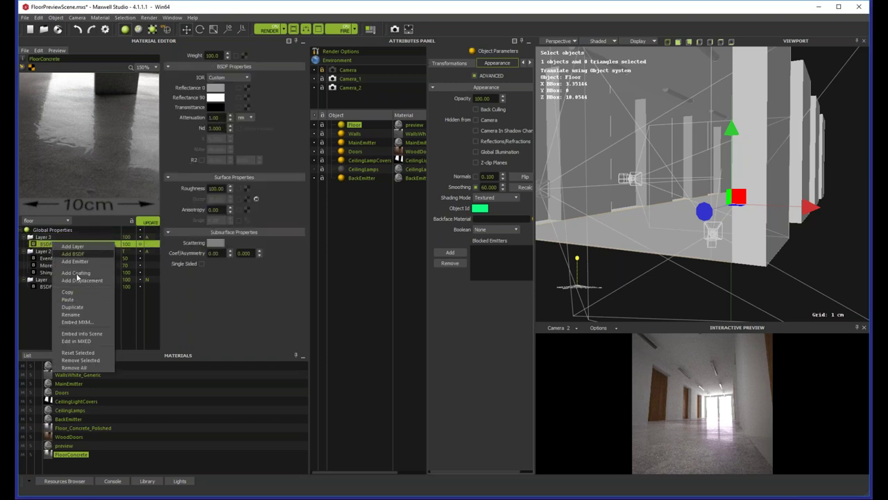
left_click(70, 273)
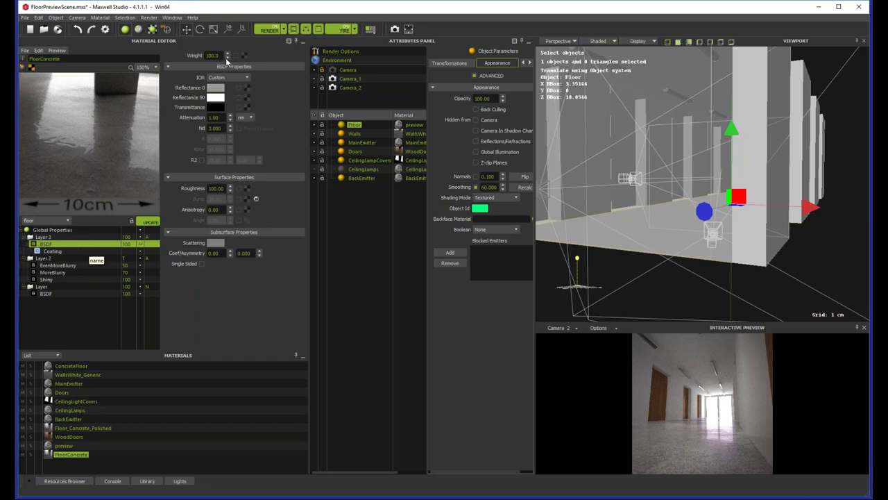
Step: Make Layer 3's BSDF black for Reflectance 0 and Reflectance 90, with Nd 1 and roughness 0
left_click_drag(218, 111, 213, 88)
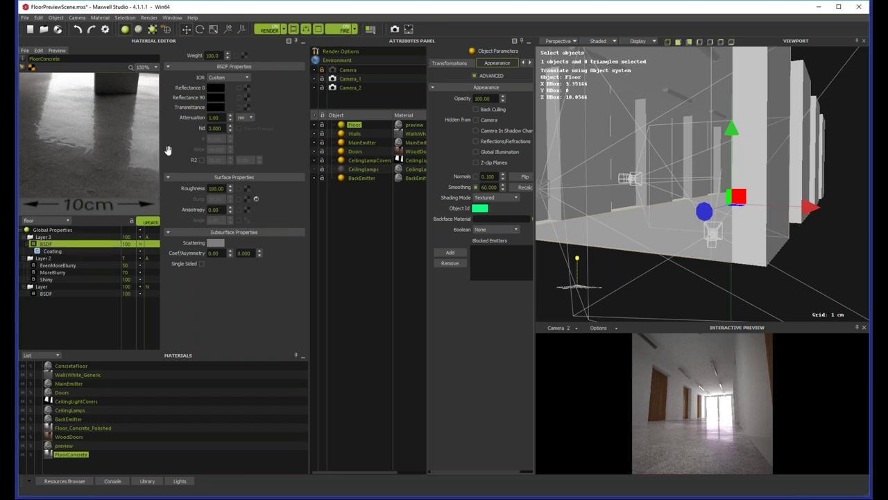
left_click(215, 128)
type("1")
key("Return")
left_click(215, 129)
left_click(229, 188)
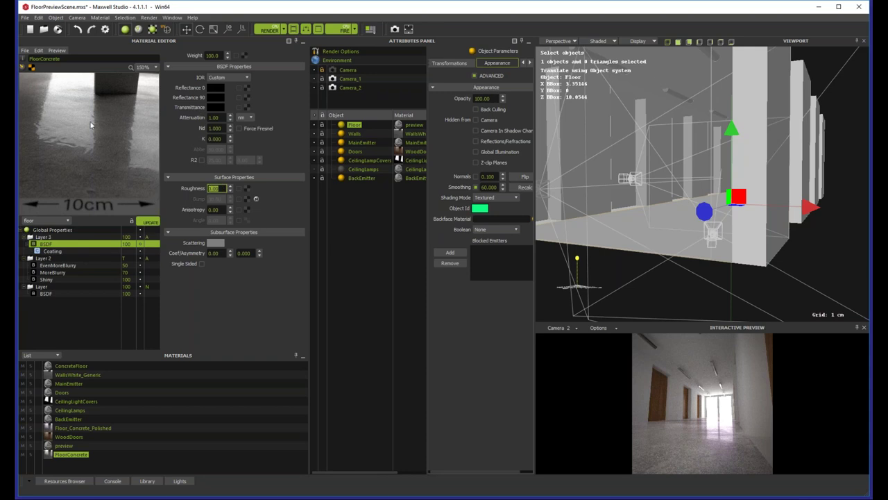
Step: Examine how the BSDF, coating and blending settings of Layer 3 relate to each other
left_click(51, 251)
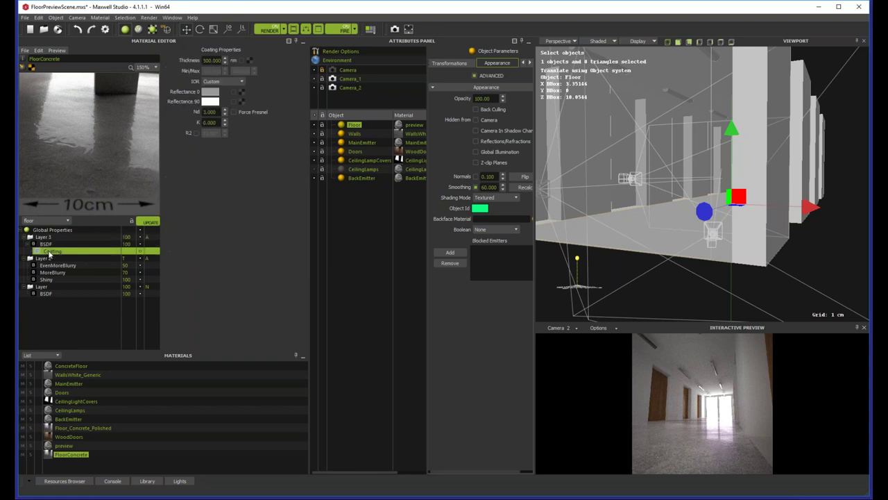
left_click(53, 246)
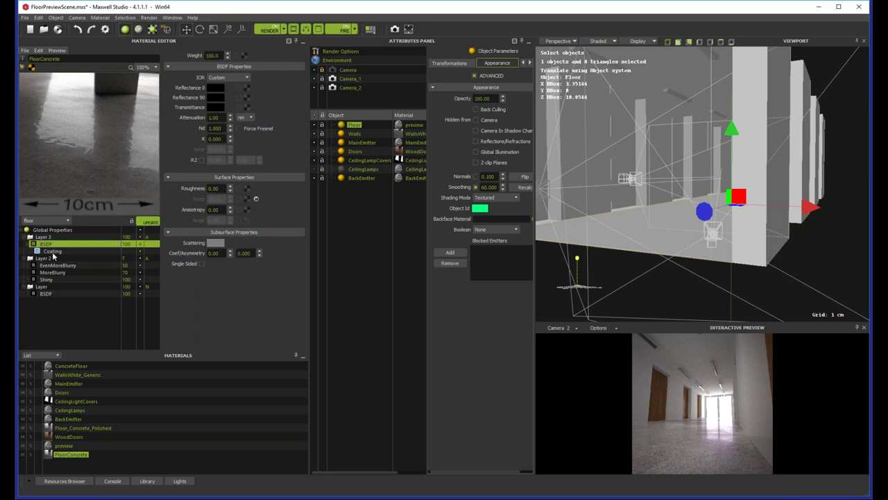
left_click(52, 252)
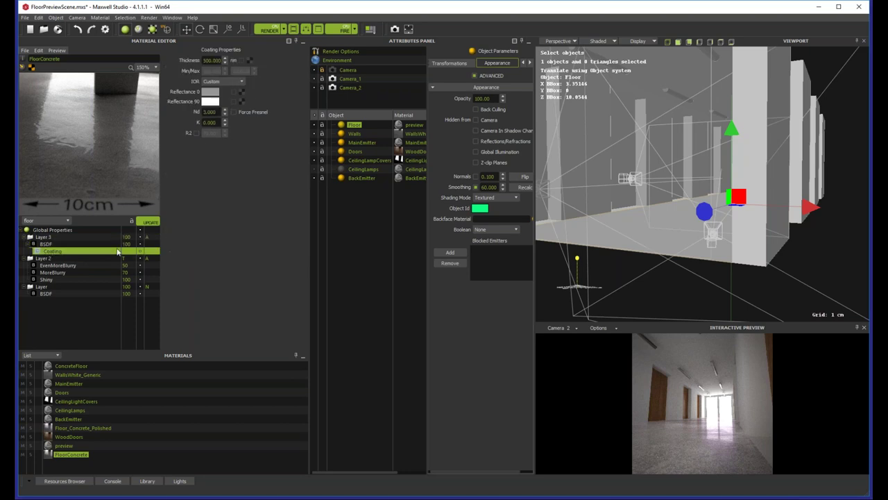
left_click(51, 244)
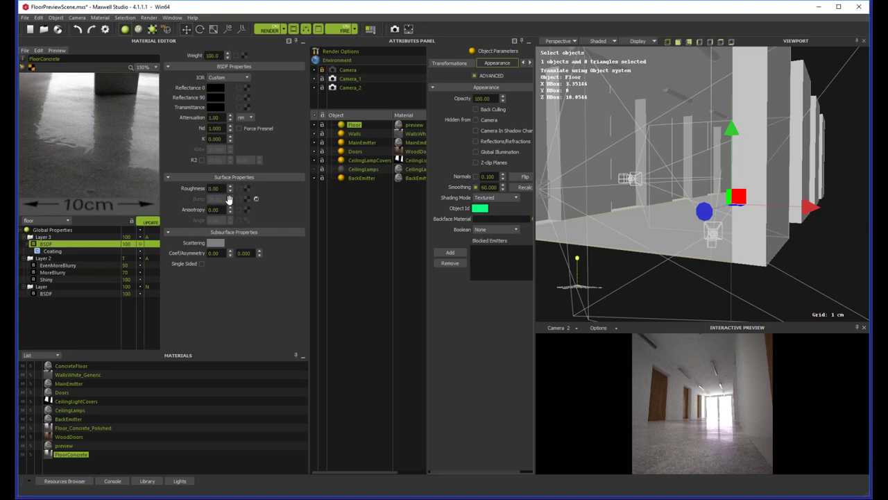
left_click(53, 251)
left_click(46, 245)
left_click(54, 252)
left_click(106, 242)
left_click(104, 237)
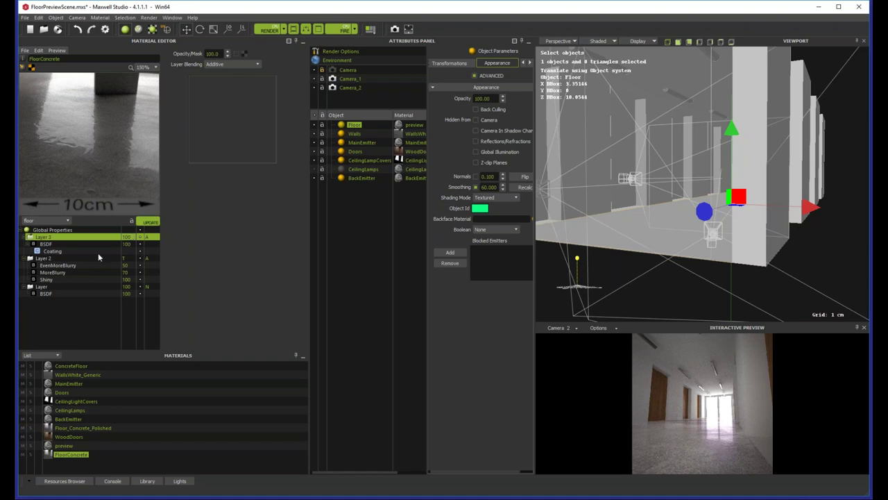
Step: Set the thickness of Layer 3's coating to 200 nm
left_click(58, 252)
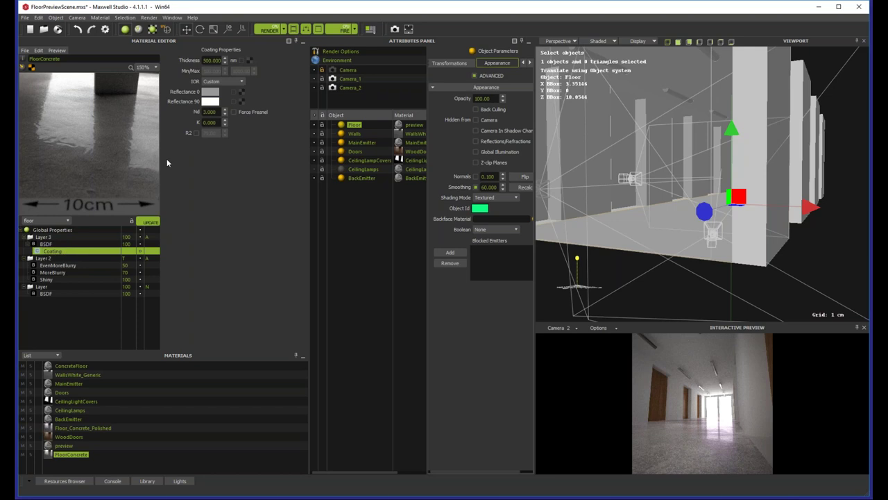
double_click(208, 60)
double_click(206, 61)
type("22")
Step: Set the coating's Nd to 1.6, enable Force Fresnel, and preview the material
left_click(220, 112)
type("1.5")
key("BackSpace")
type("6")
key("Return")
type("1.6")
key("Return")
left_click(234, 113)
left_click(147, 223)
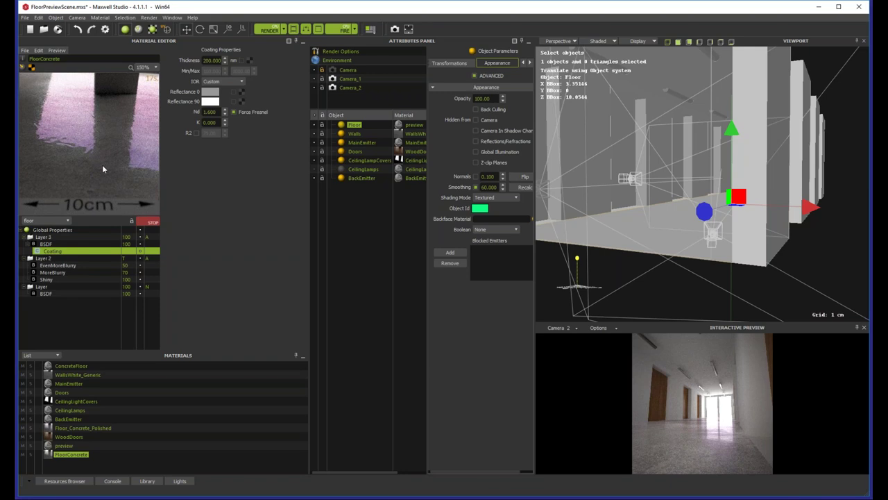
Step: Disable Layer 2 and preview the material with only the coating layer over the base layer
left_click(142, 259)
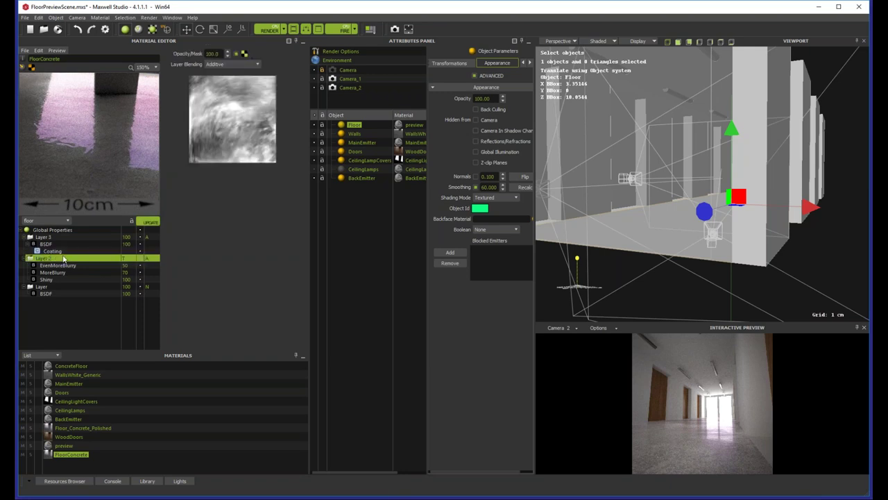
left_click(145, 223)
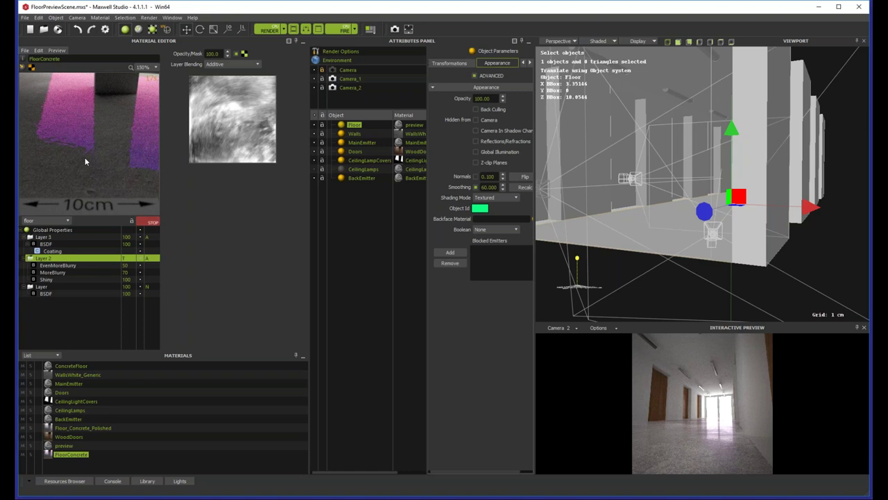
left_click(60, 230)
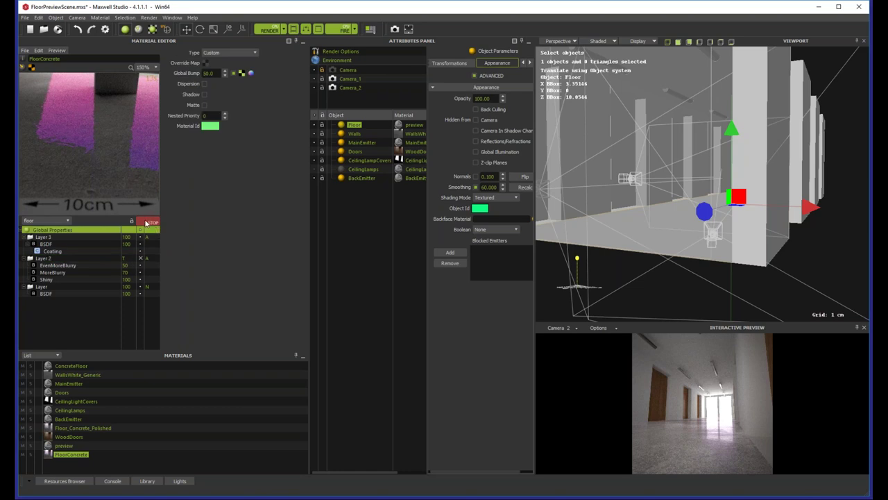
left_click(146, 222)
Step: Assign ConcreteFloor_CoatingBump.png as the bump texture of Layer 3's BSDF
left_click(47, 246)
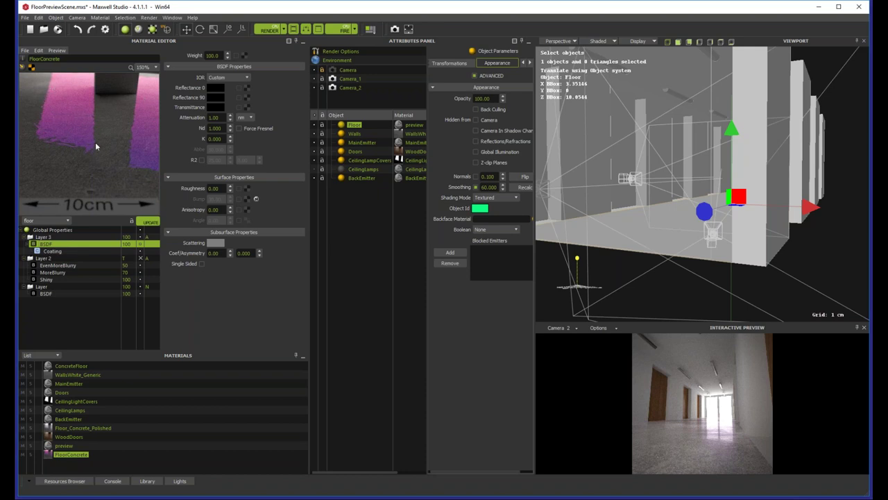
left_click(251, 199)
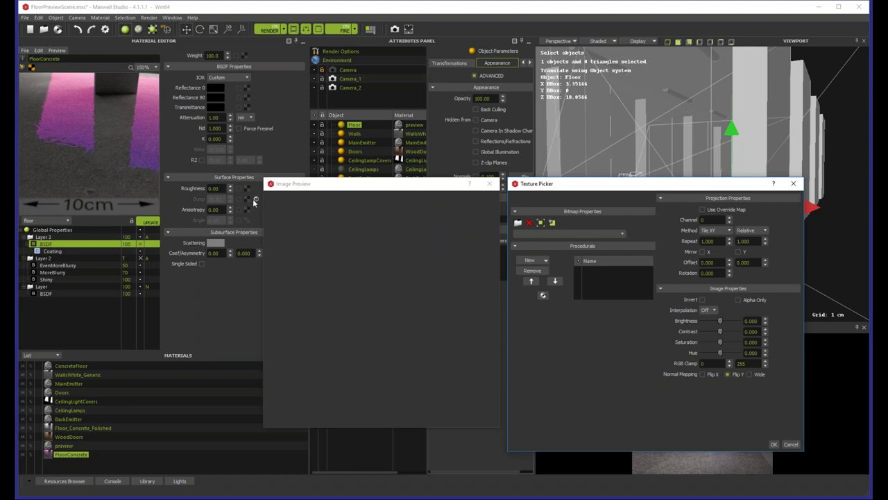
left_click(622, 234)
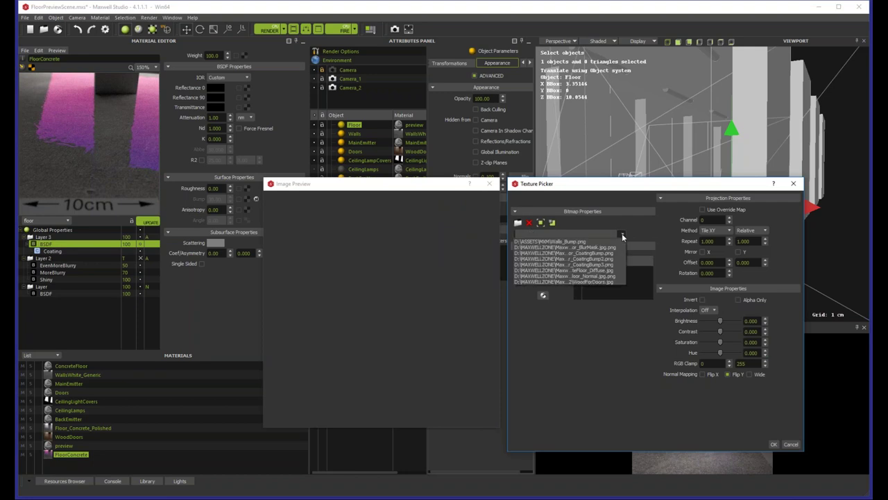
left_click(594, 253)
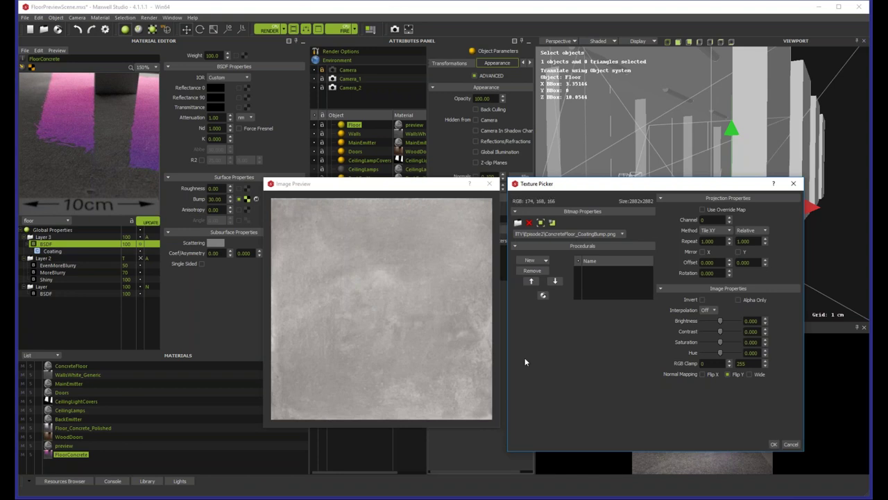
left_click(772, 443)
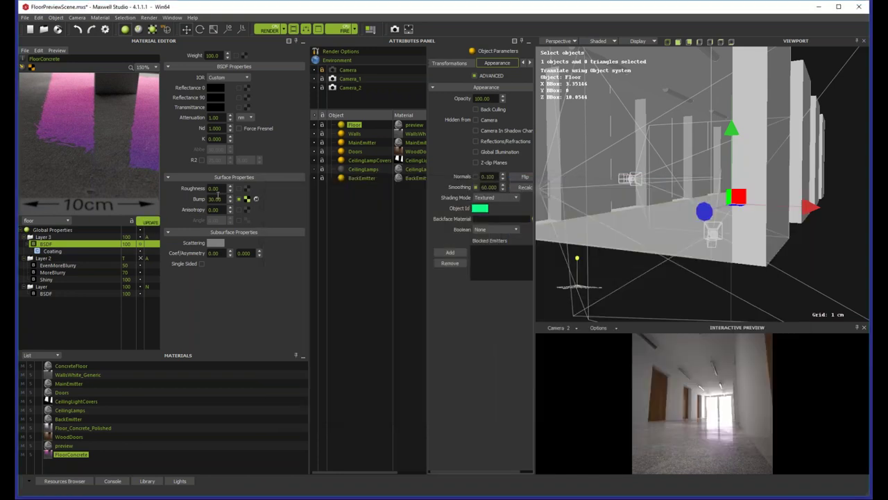
Step: Try bump values of 15 and 20 on Layer 3's BSDF, previewing the material for each
type("15")
key("Return")
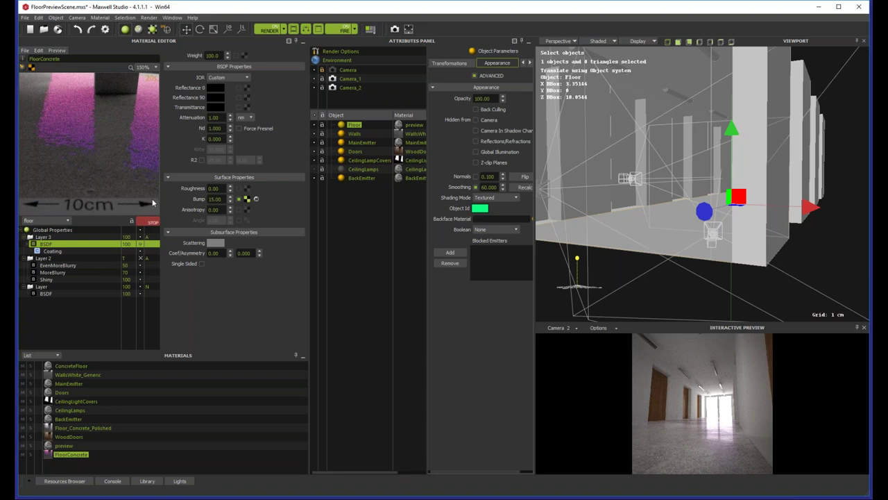
left_click(139, 220)
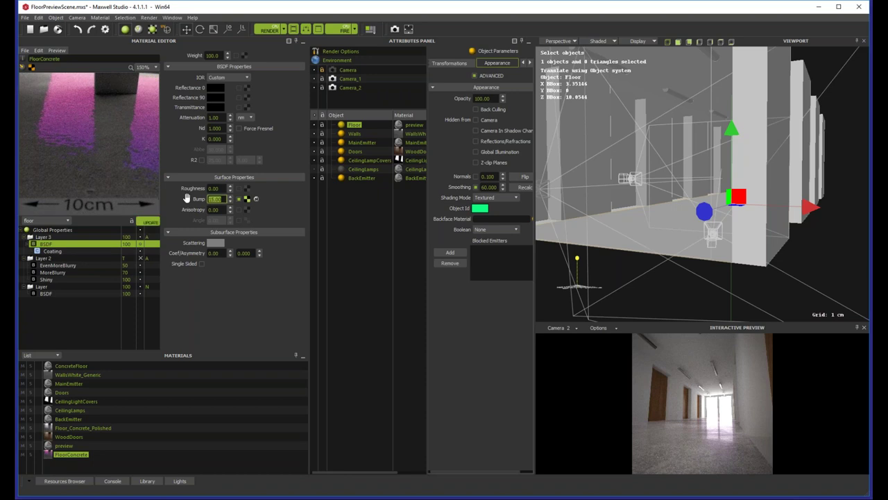
left_click(148, 222)
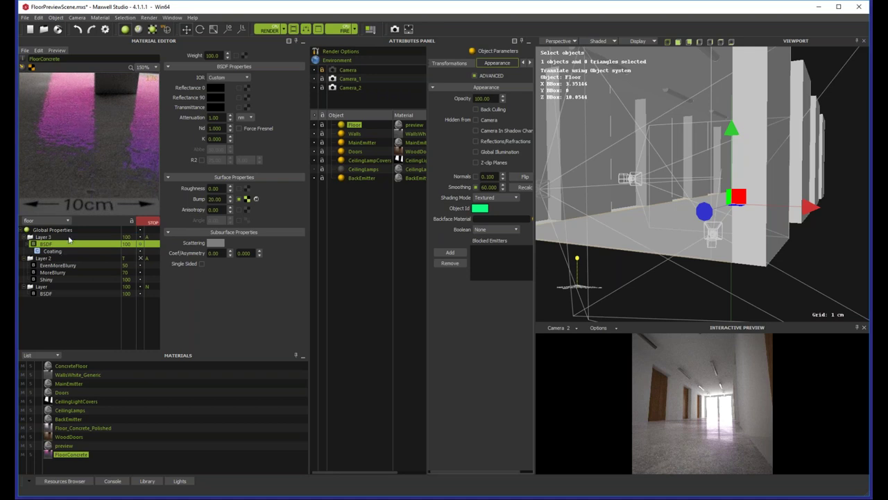
left_click(152, 223)
Step: Switch the bump texture of Layer 3's BSDF to ConcreteFloor_CoatingBump2.png and preview the material
left_click(248, 200)
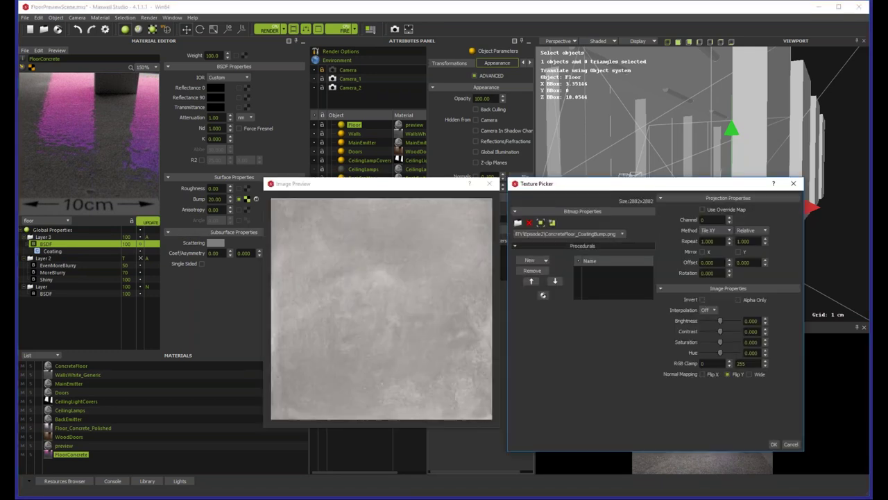
left_click(621, 234)
left_click(594, 259)
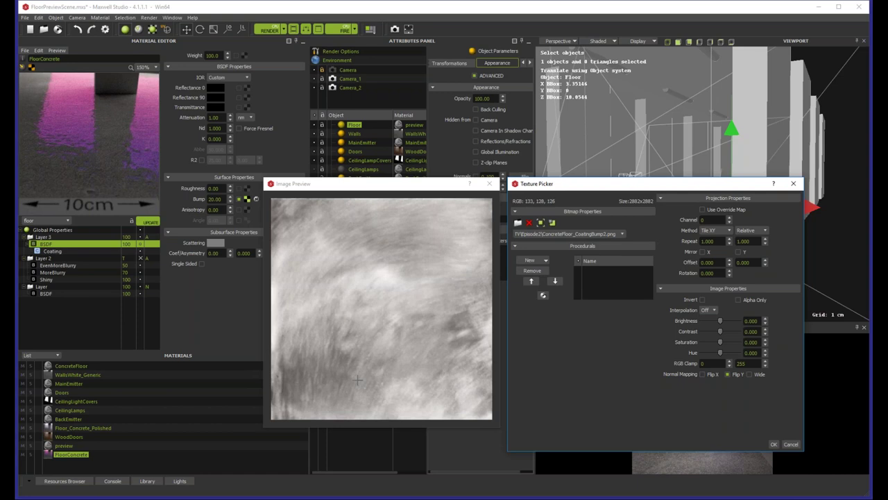
left_click(622, 234)
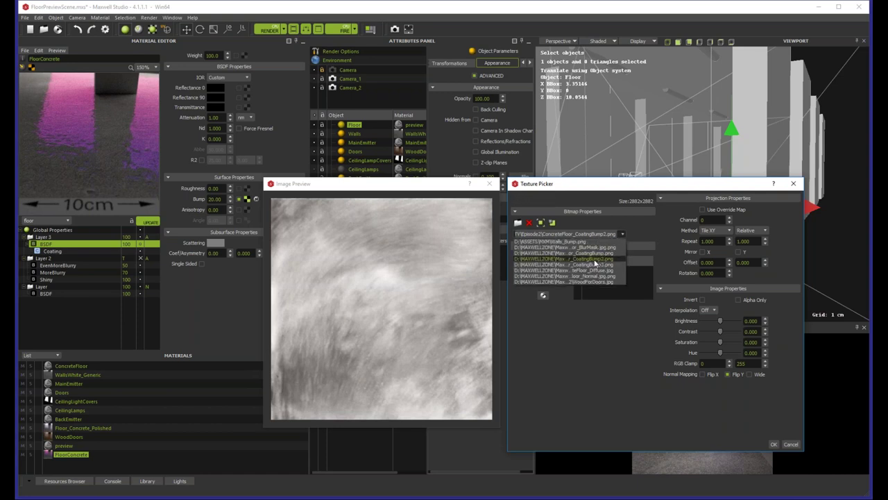
left_click(595, 262)
left_click(774, 444)
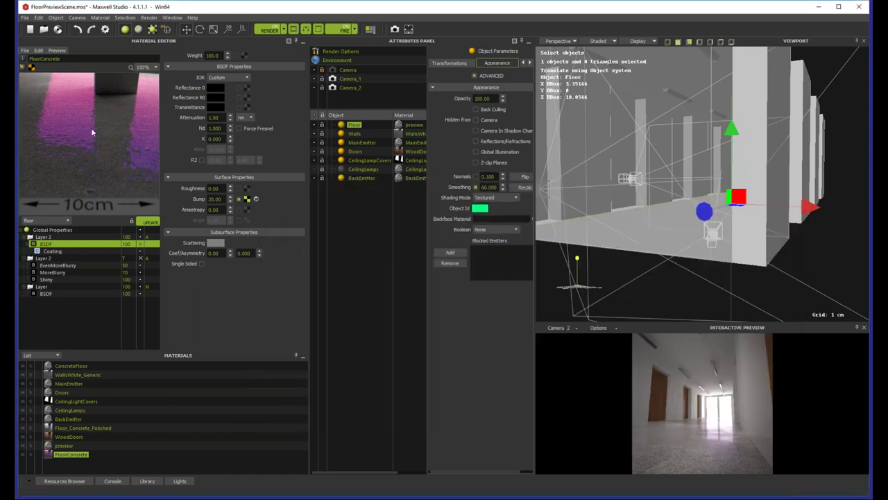
left_click(145, 222)
left_click(152, 227)
Step: Replace the bump texture of Layer 3's BSDF with ConcreteFloor_CoatingBump3.png and preview the material
left_click(246, 200)
left_click(623, 234)
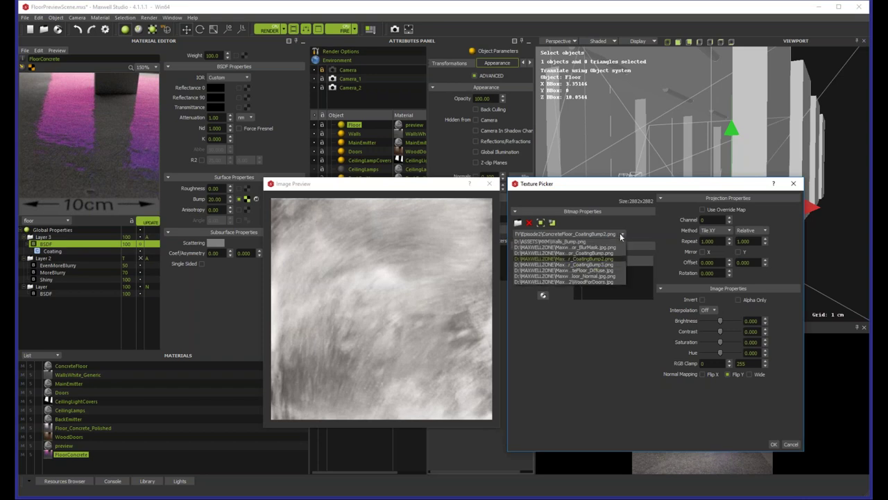
left_click(595, 265)
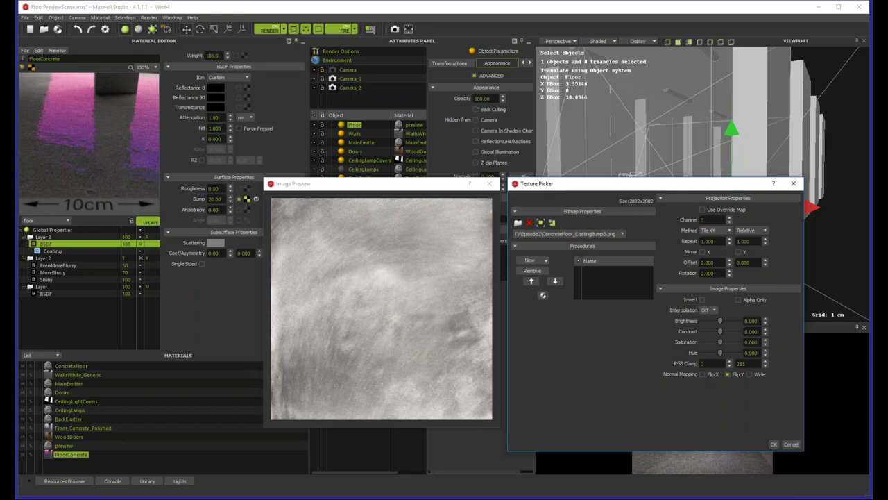
left_click(774, 444)
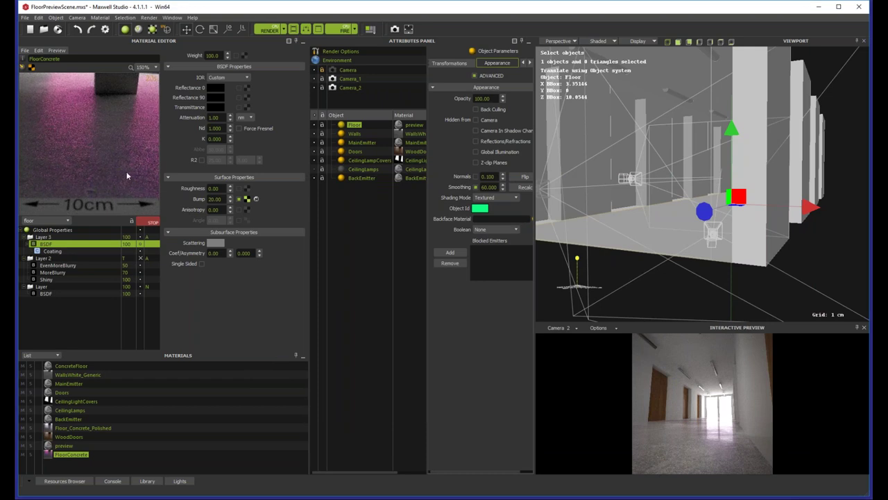
left_click(149, 224)
Step: Set the bump of Layer 3's BSDF to 10, then re-enable Layer 2 and preview the combined material
double_click(214, 198)
type("10")
key("Return")
left_click(149, 222)
left_click(140, 258)
left_click(151, 223)
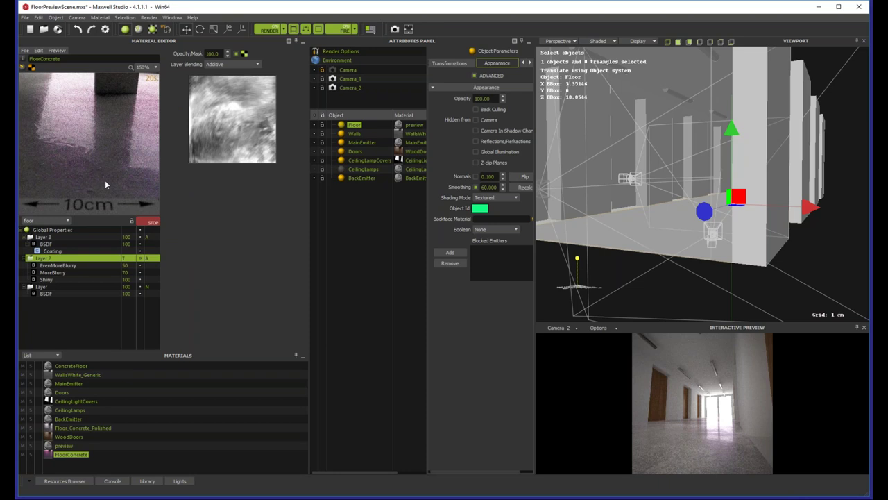
Step: Turn on automatic preview updates and try thicknesses of 50 and 90 nm for Layer 3's coating
left_click(147, 224)
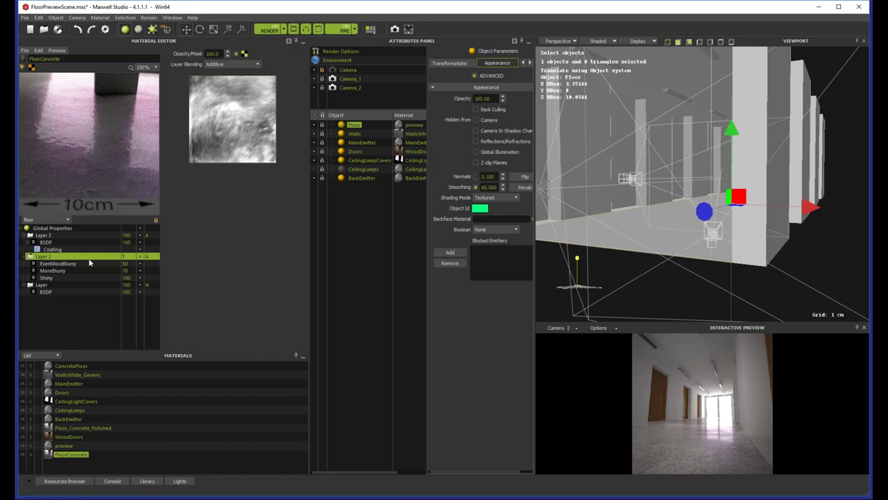
left_click(55, 250)
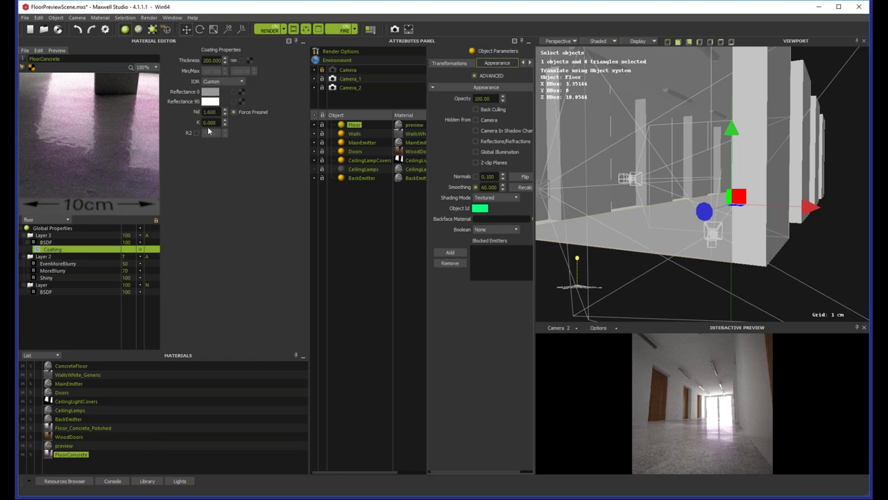
double_click(204, 61)
type("50")
key("Return")
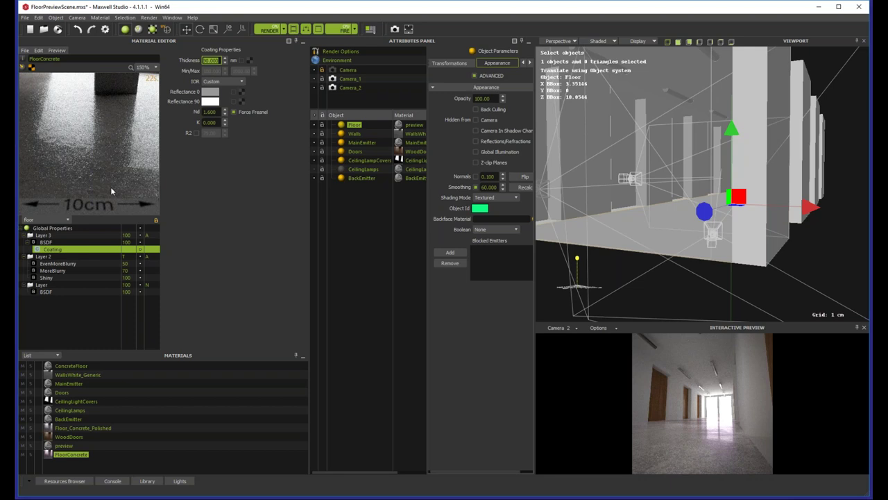
type("90")
key("Return")
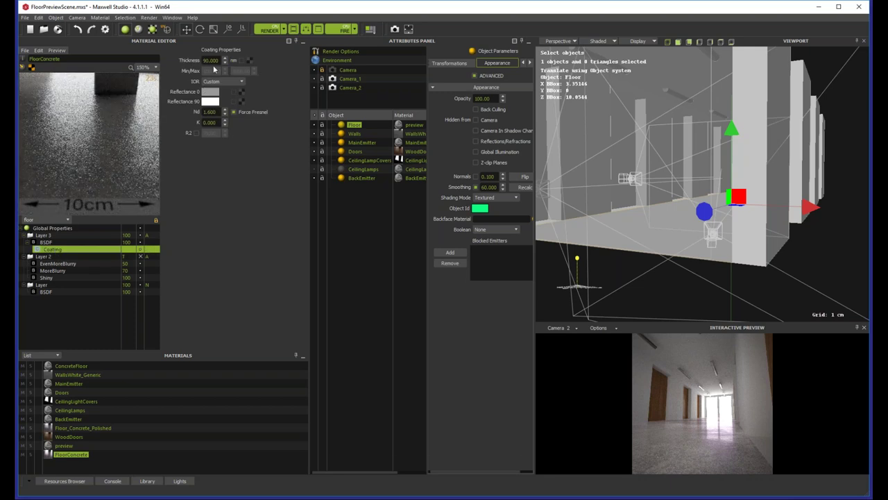
Step: Try a coating thickness of 130 nm and further values, ending with the thickness set to 250 nm
double_click(216, 61)
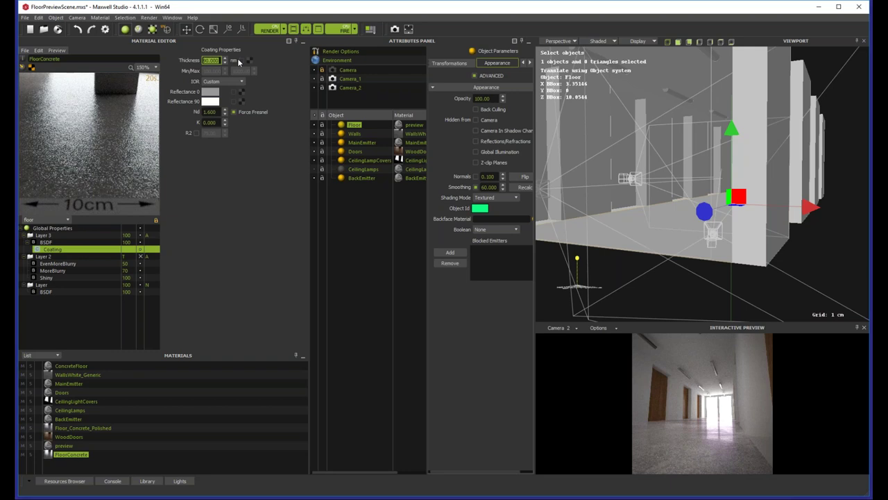
type("130")
key("Return")
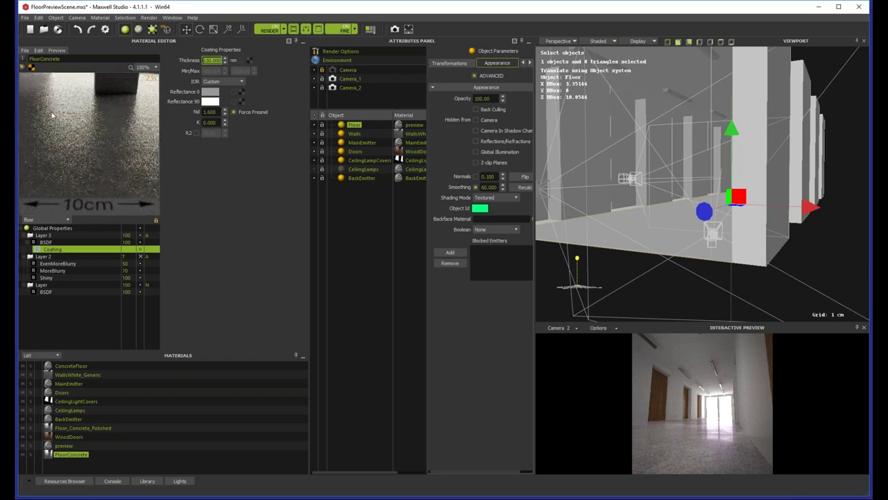
left_click(225, 60)
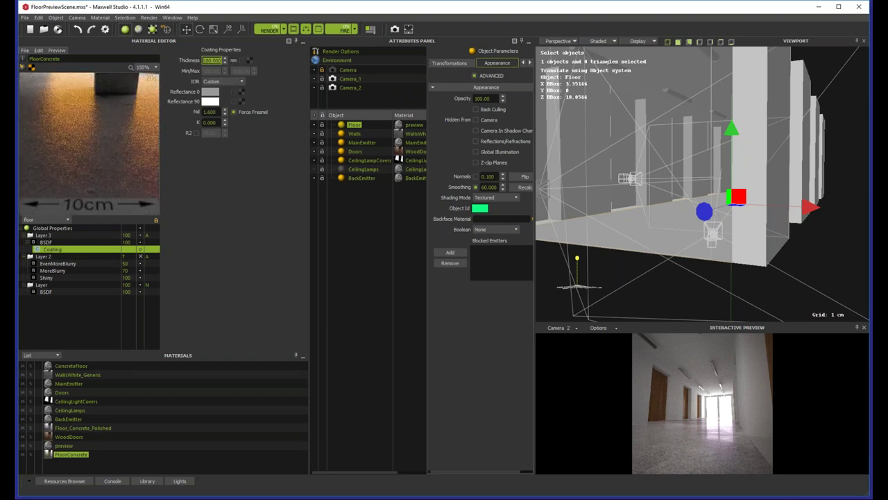
left_click(224, 63)
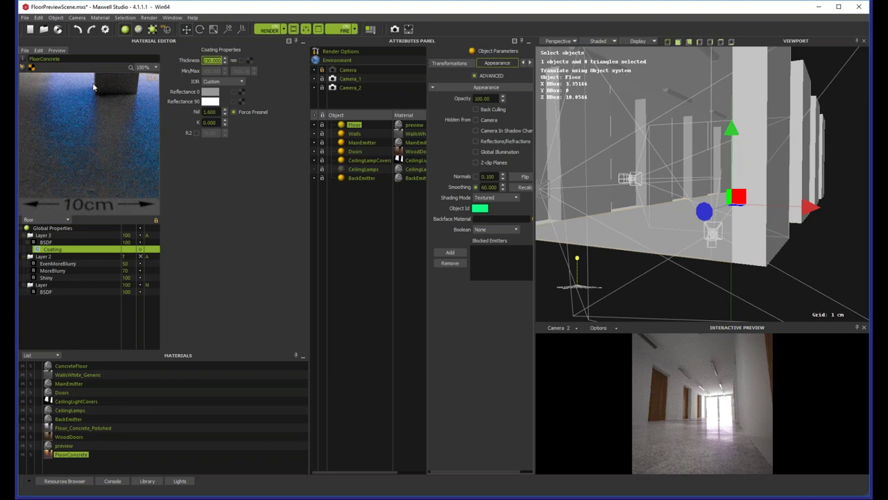
type("250")
key("Return")
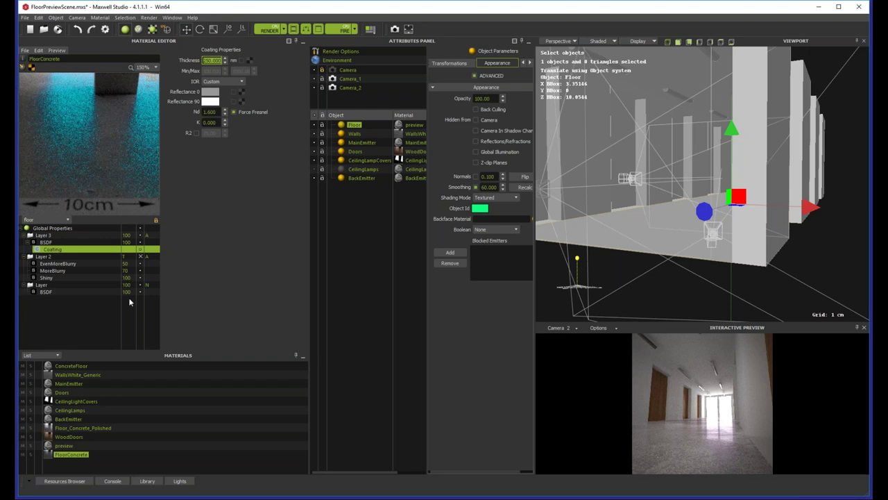
Step: Re-enable Layer 2 and lower Layer 3's opacity to 25, then to 15
left_click(147, 256)
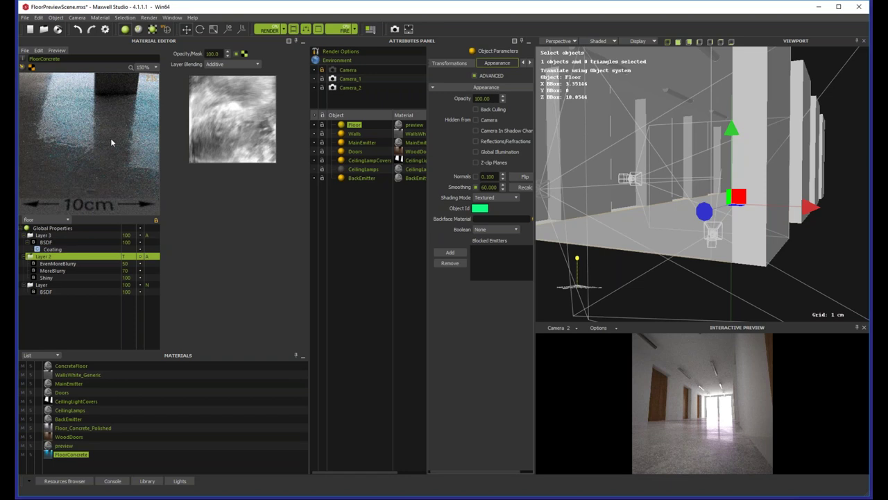
left_click(114, 235)
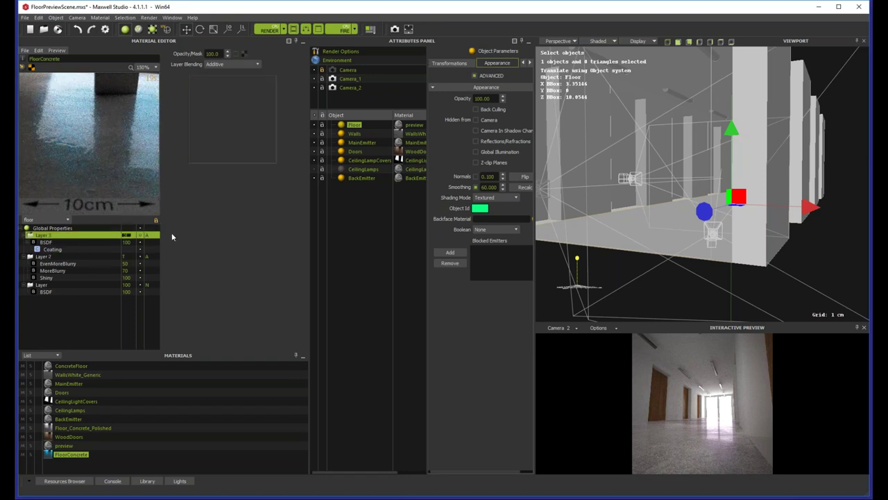
type("25")
key("Return")
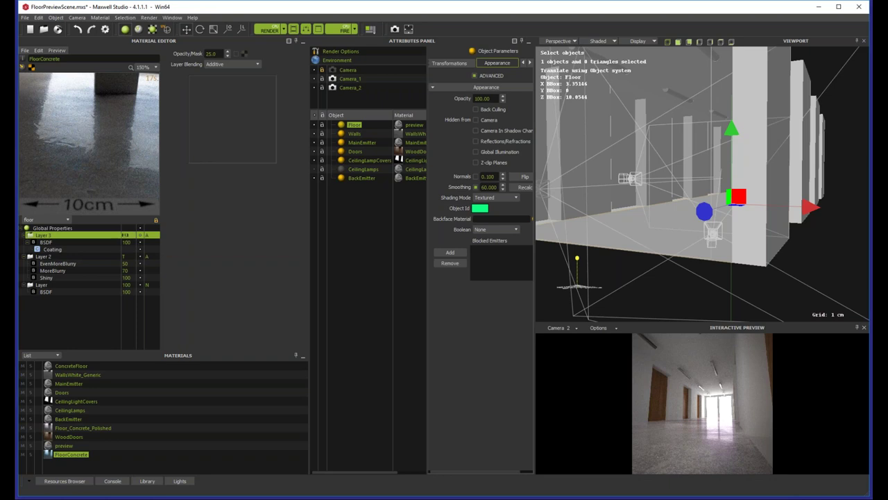
key("Return")
Step: Review the properties of the Shiny, MoreBlurry and EvenMoreBlurry BSDFs, Layer 2 and the base layer's BSDF
left_click(48, 279)
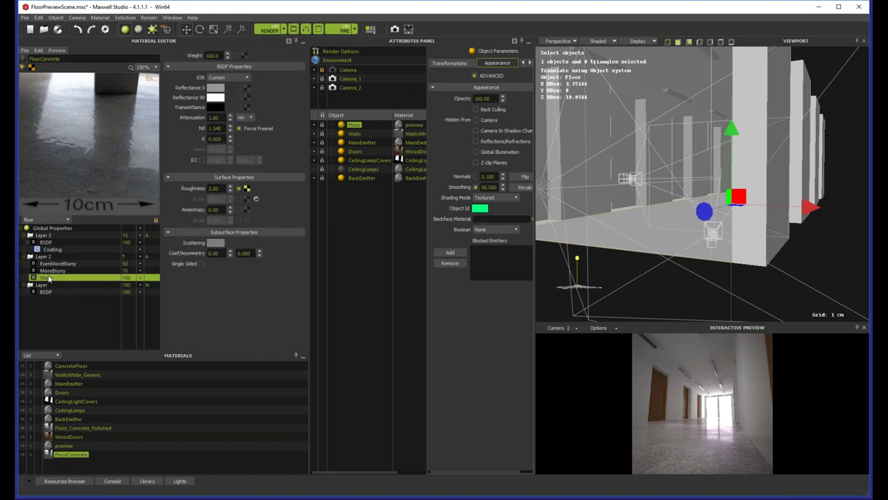
left_click(56, 271)
left_click(56, 263)
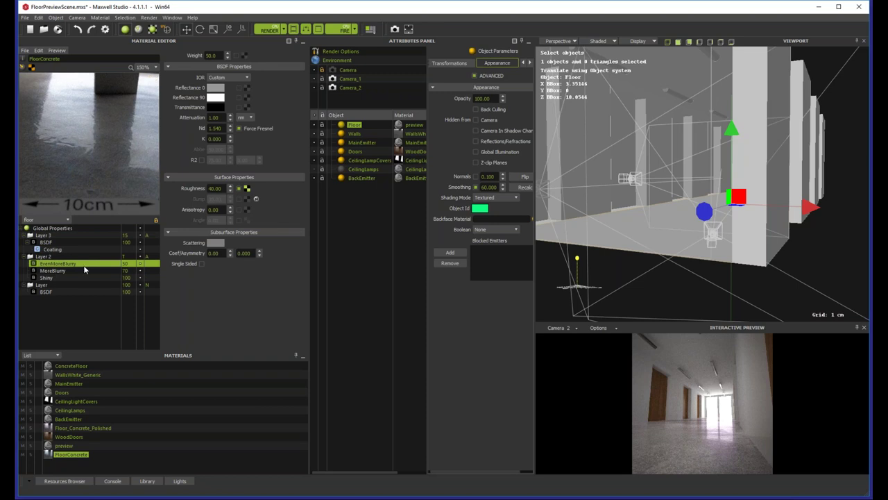
left_click(46, 257)
left_click(47, 293)
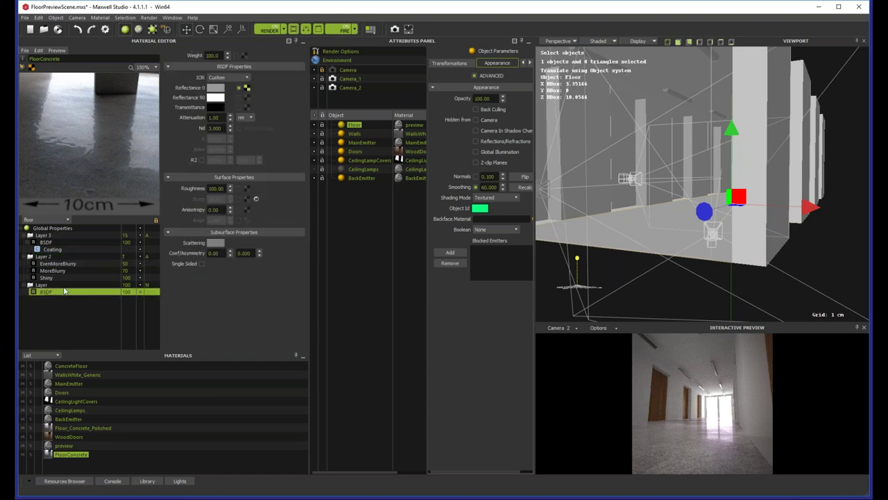
left_click(61, 265)
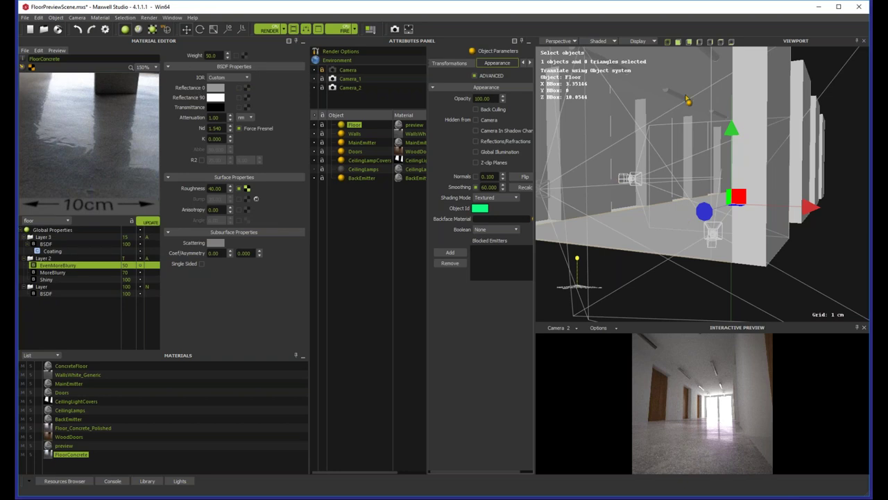
Step: Select the BackEmitter object in the scene and switch the viewport to the view named Camera
left_click_drag(670, 190, 720, 168, "alt")
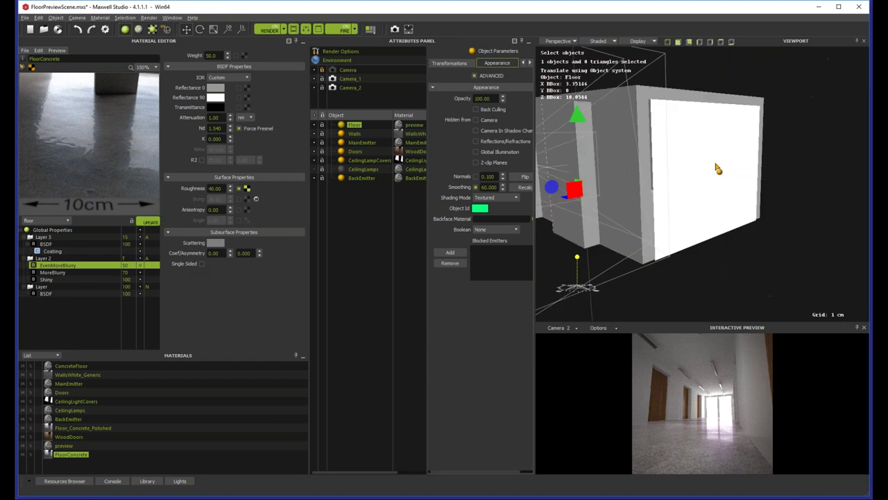
left_click_drag(618, 170, 713, 163, "alt")
left_click(600, 125)
left_click_drag(601, 125, 730, 161, "alt")
scroll(730, 161, "up", 2)
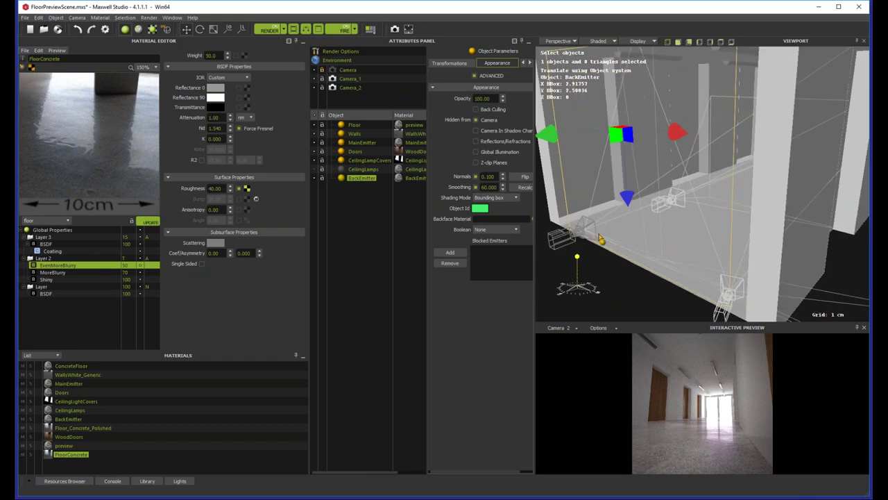
left_click(561, 41)
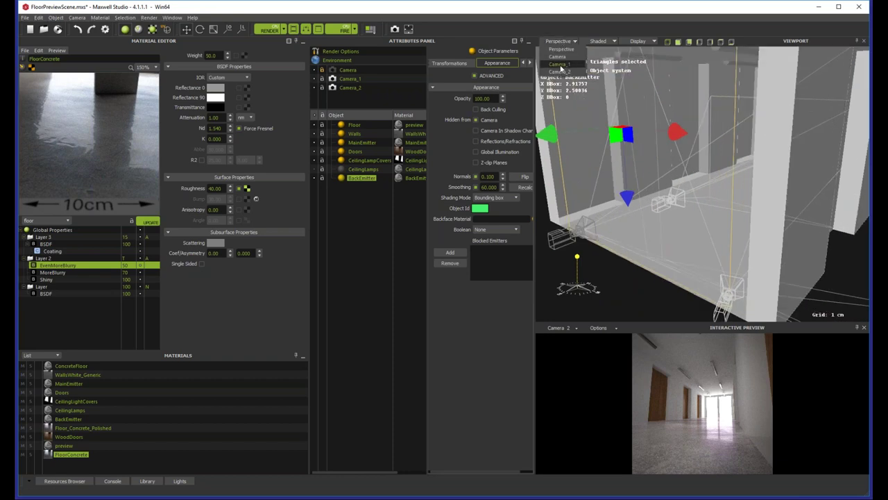
left_click(558, 57)
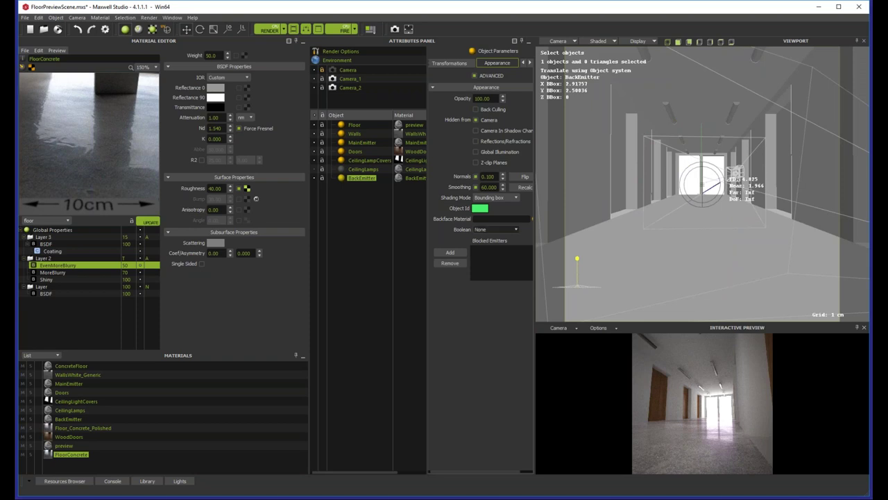
Step: Try the Texture Blend shading mode on BackEmitter, then return it to Bounding box
left_click(506, 198)
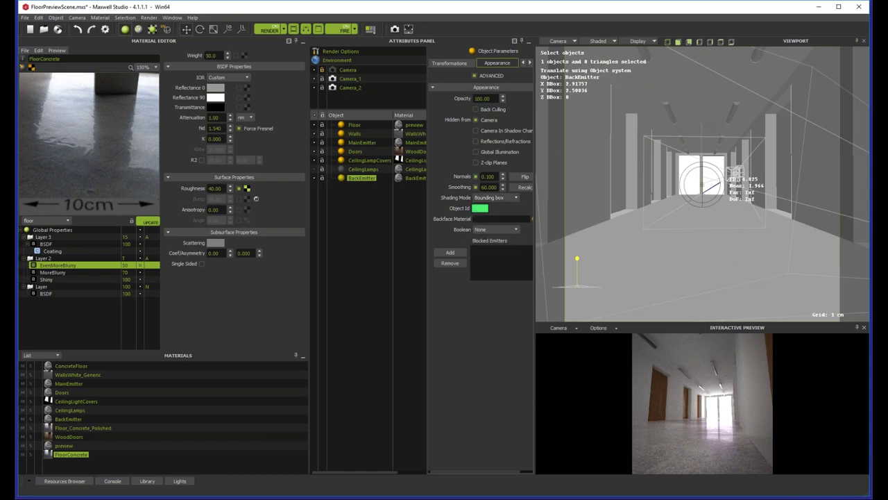
left_click(495, 197)
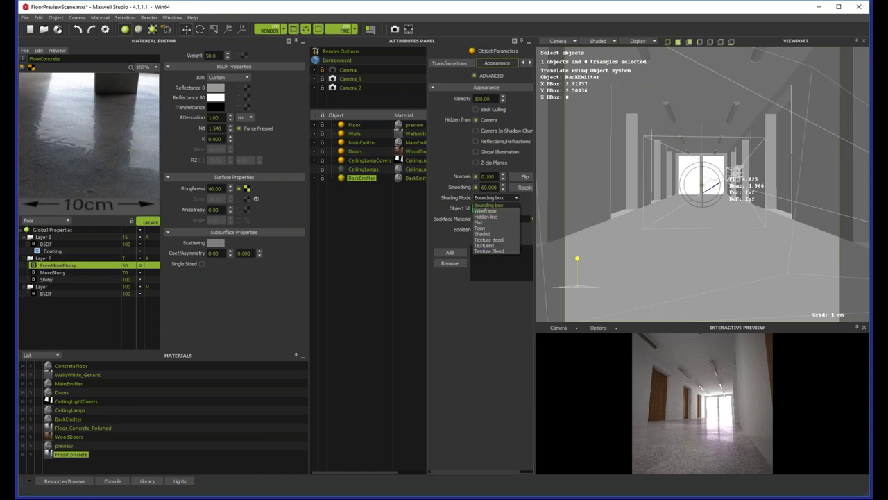
left_click(488, 250)
left_click(494, 198)
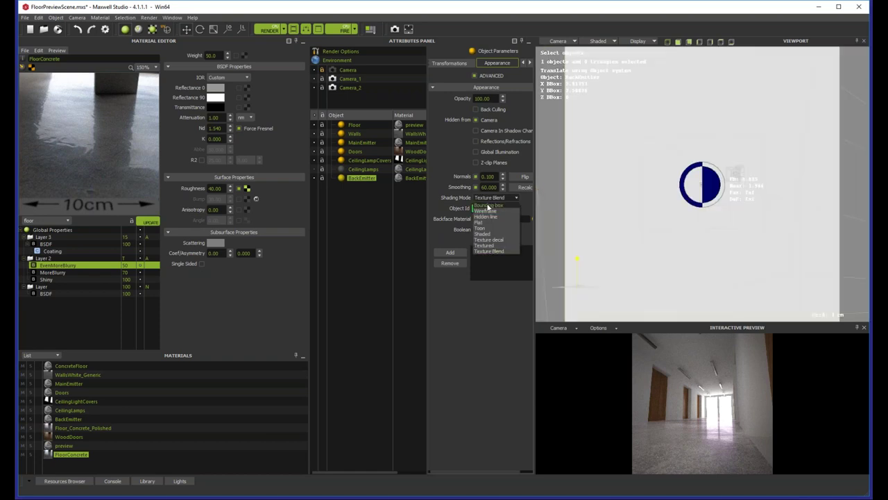
left_click(489, 207)
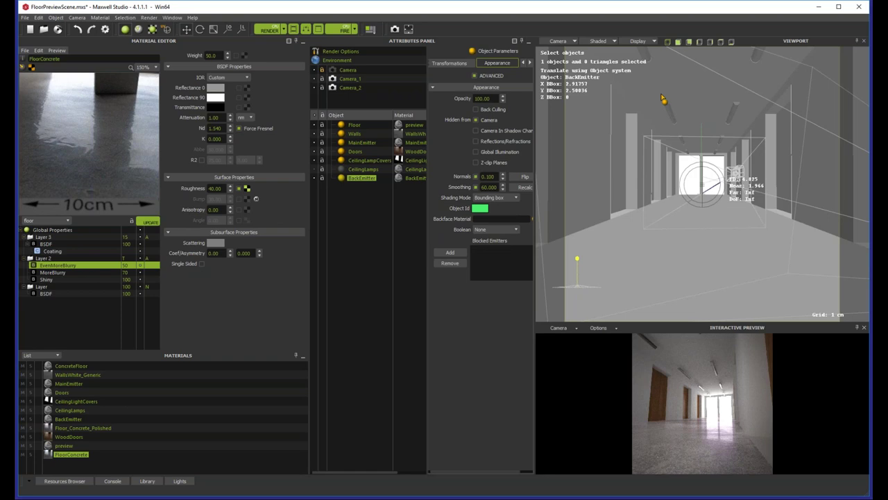
left_click(505, 198)
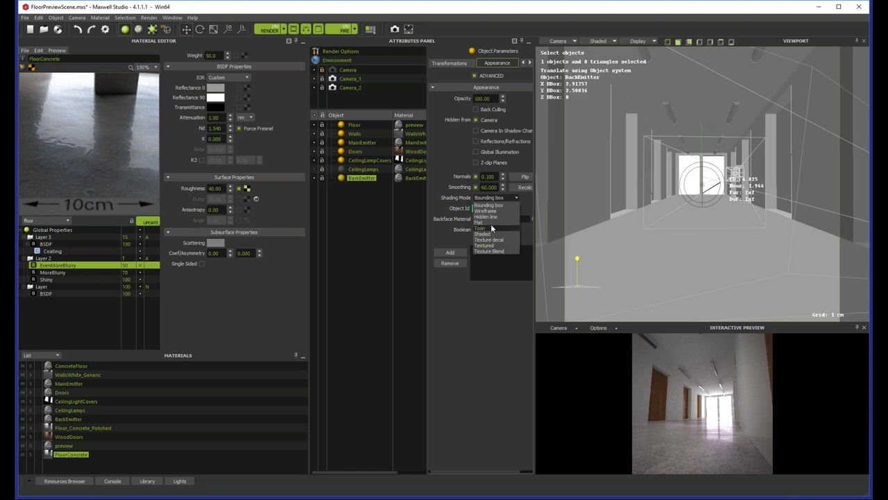
left_click(489, 206)
left_click(598, 41)
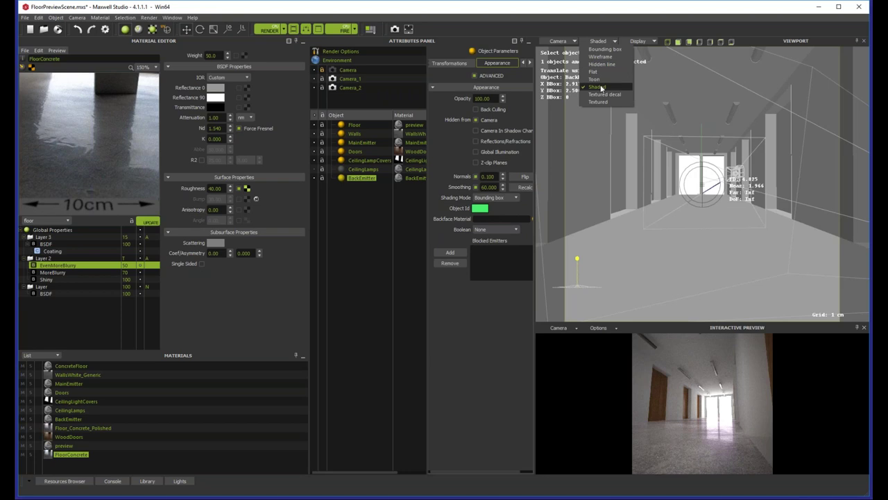
left_click(599, 13)
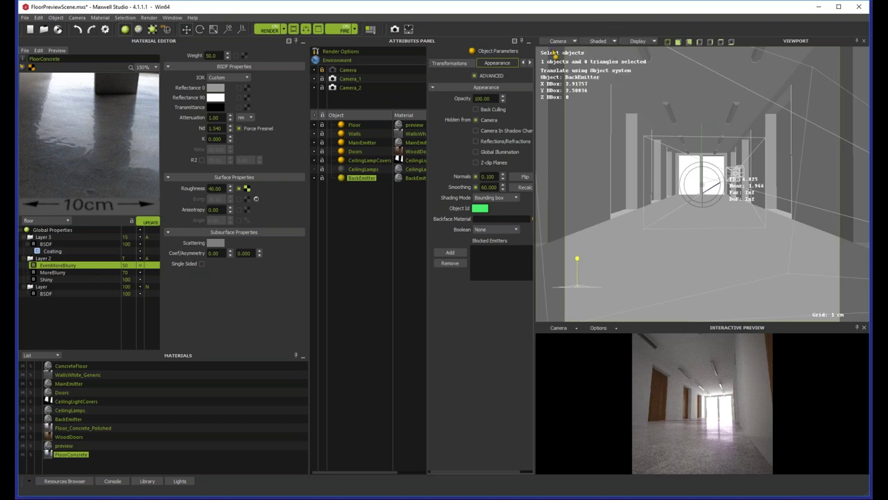
Step: View the scene through Camera_2, inspect the room and its emitter planes, and switch the viewport to Camera_1
left_click(559, 41)
left_click(561, 73)
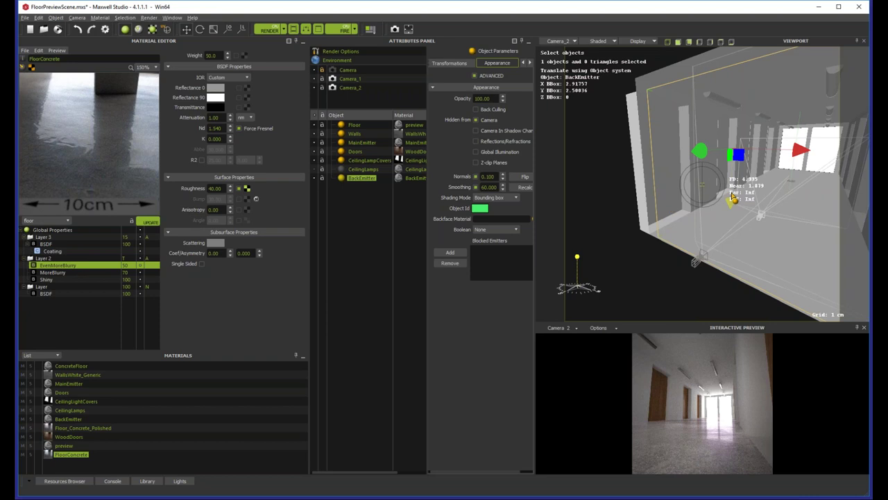
left_click(571, 41)
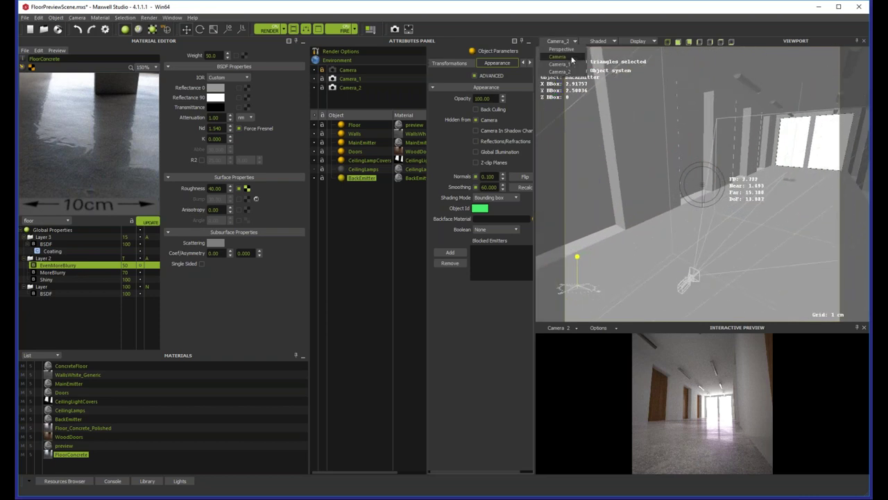
left_click(570, 64)
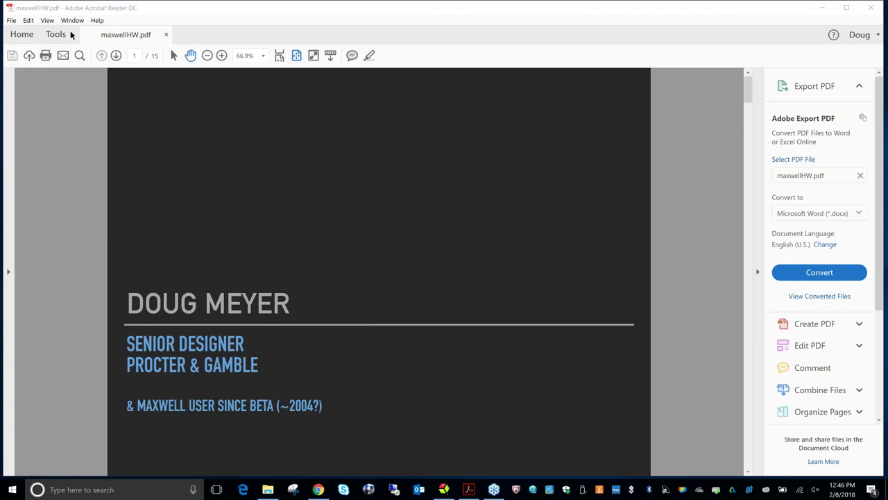
Step: Switch to Adobe Acrobat Reader and present maxwellHW.pdf in Full Screen Mode
left_click(47, 20)
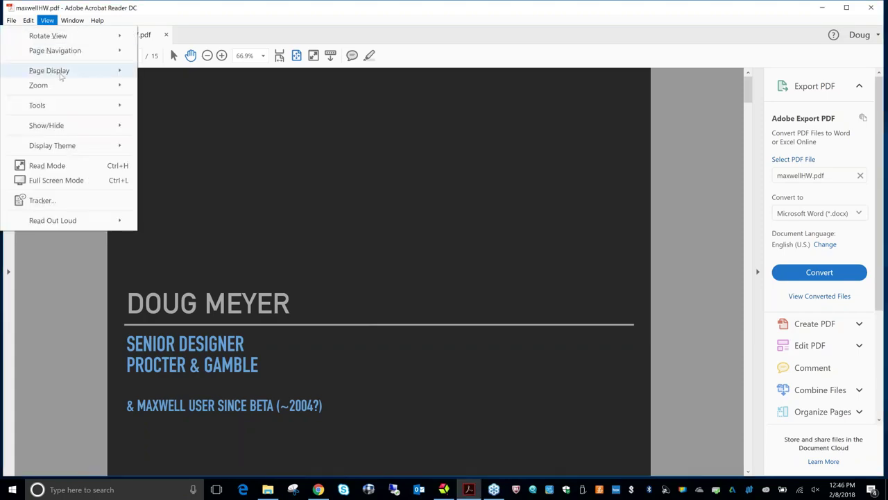
left_click(73, 179)
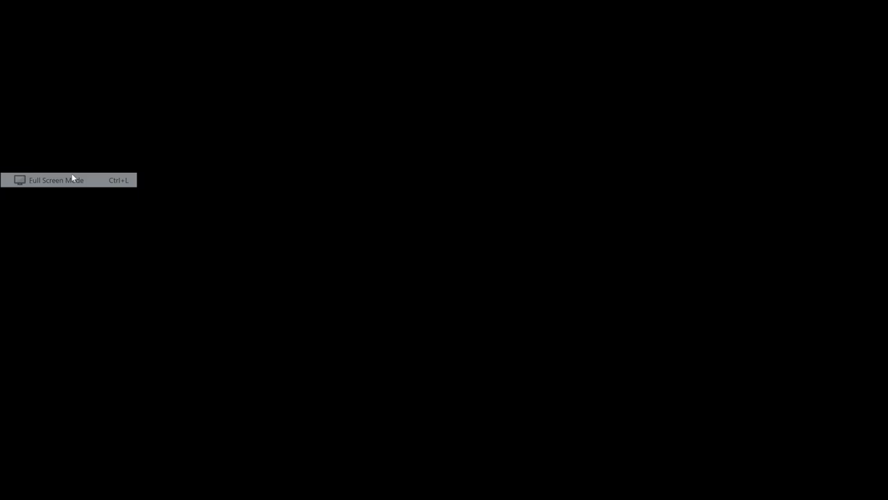